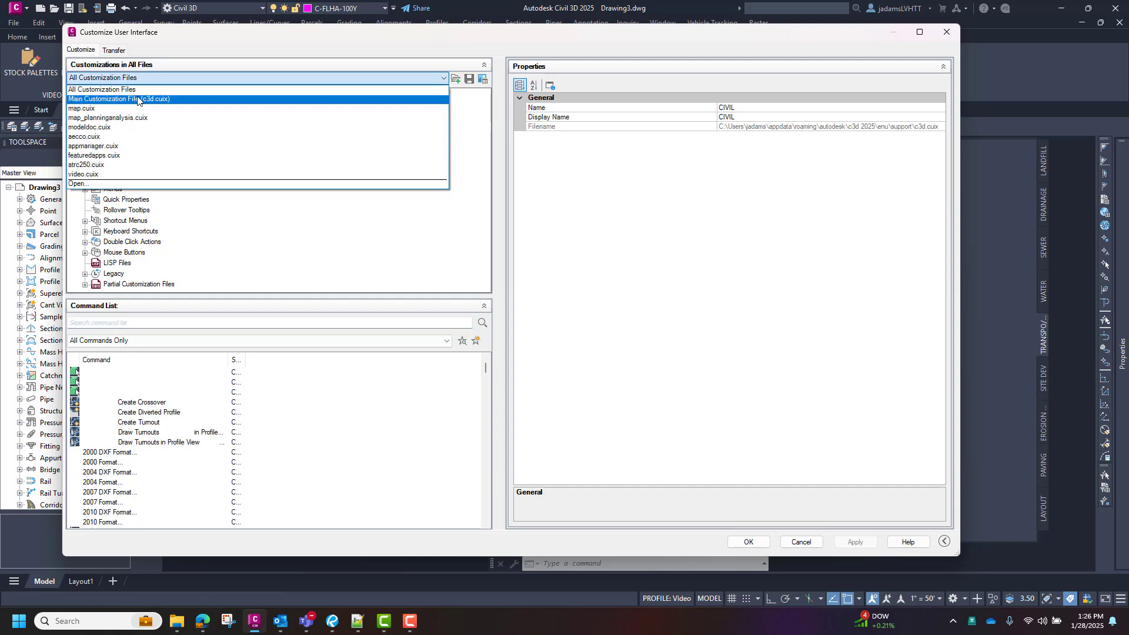
- Show only the video.cuix customizations and expand its ribbon tabs and panels down to the VIDEO panel's contents
{"action": "left_click", "coordinate": [221, 175]}
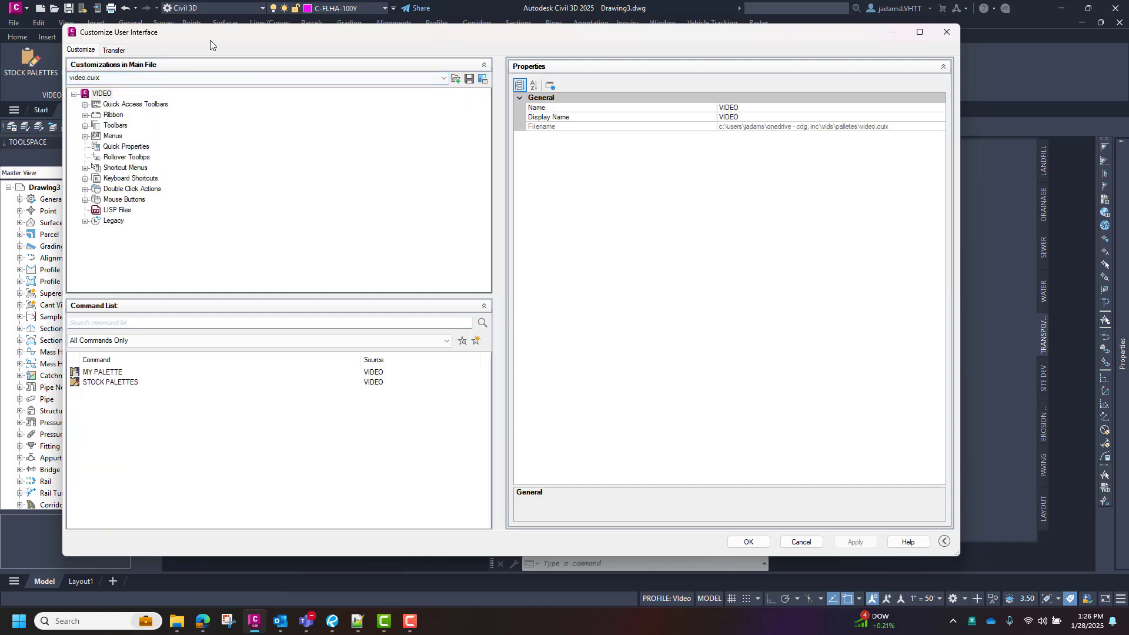
{"action": "left_click_drag", "start_coordinate": [210, 40], "coordinate": [244, 39]}
{"action": "left_click", "coordinate": [118, 115]}
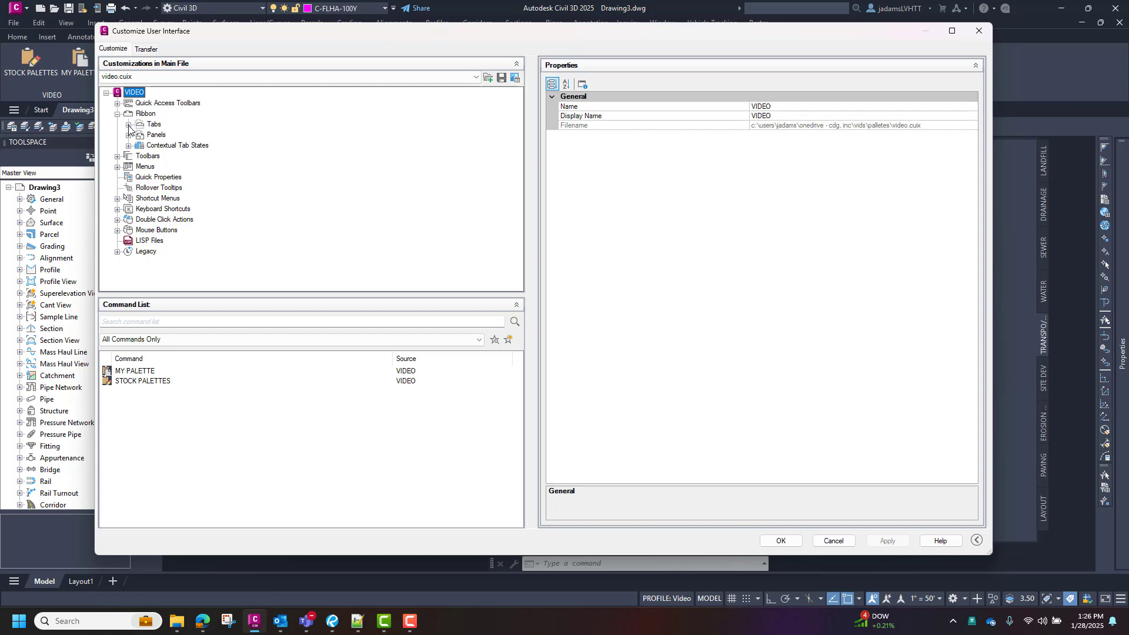
{"action": "left_click", "coordinate": [129, 124]}
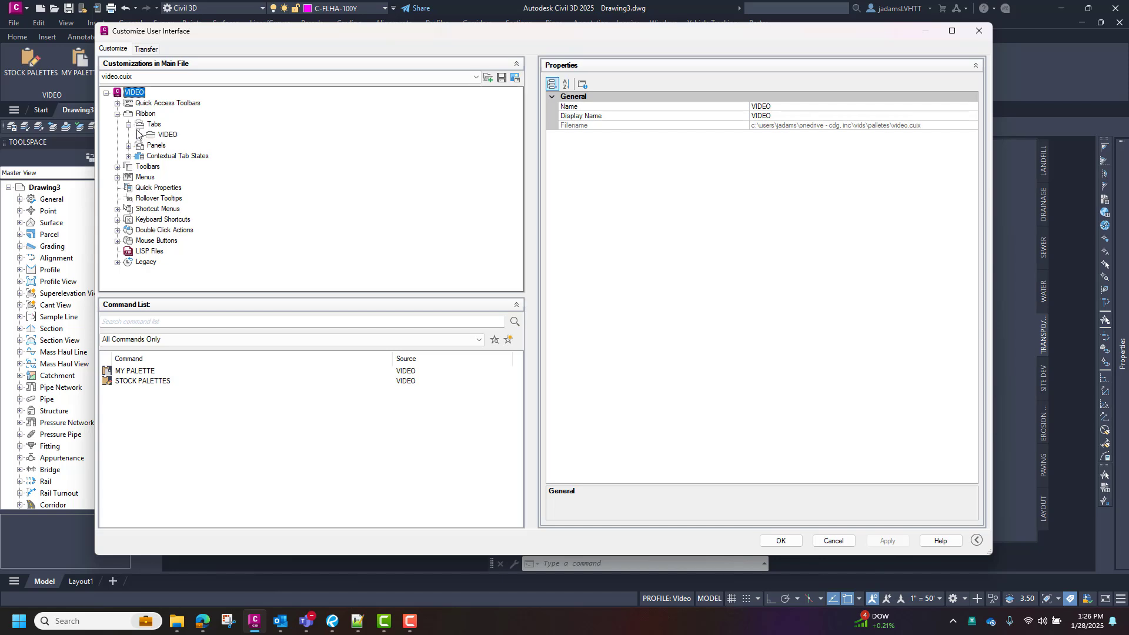
{"action": "left_click", "coordinate": [140, 136]}
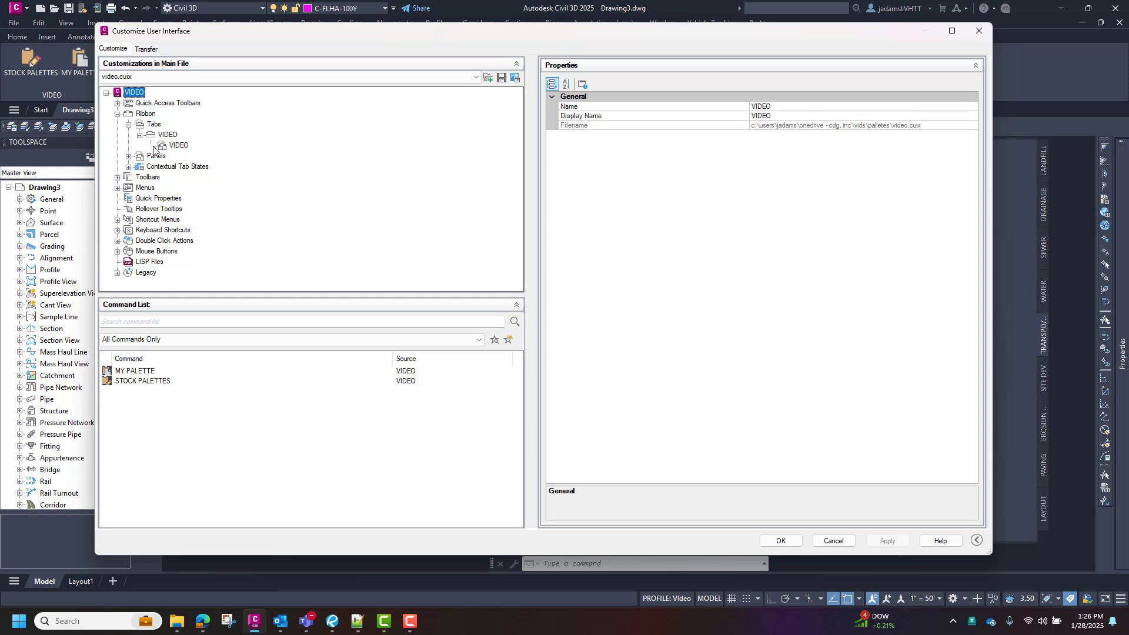
{"action": "left_click", "coordinate": [129, 156]}
{"action": "left_click", "coordinate": [140, 168]}
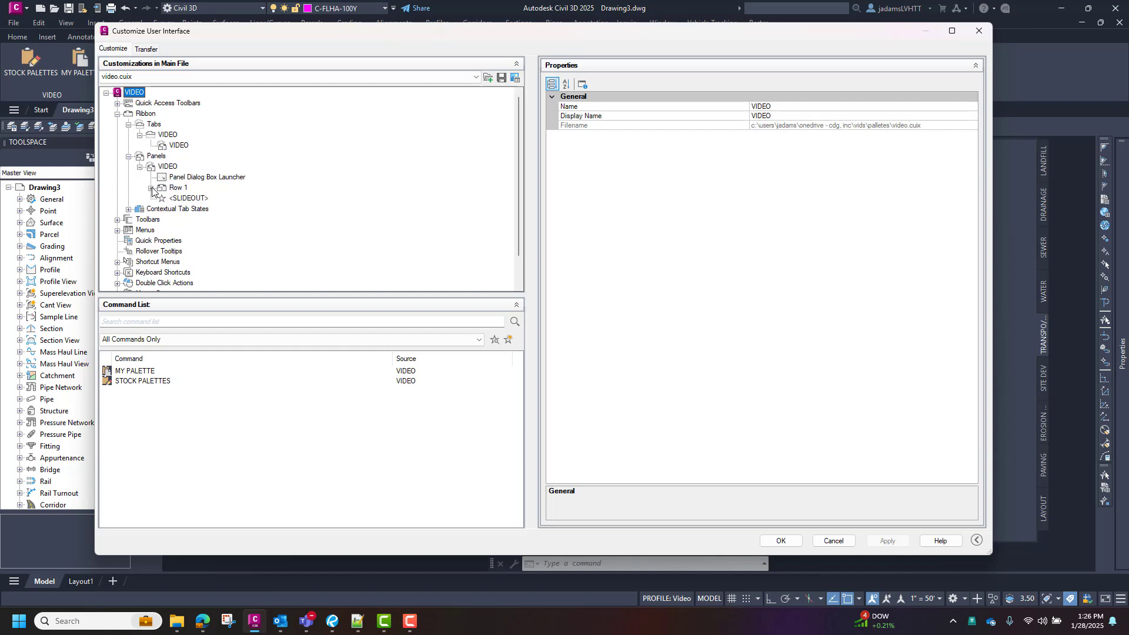
- Add a new ribbon panel named LISPS to the video.cuix customization
{"action": "left_click", "coordinate": [156, 157]}
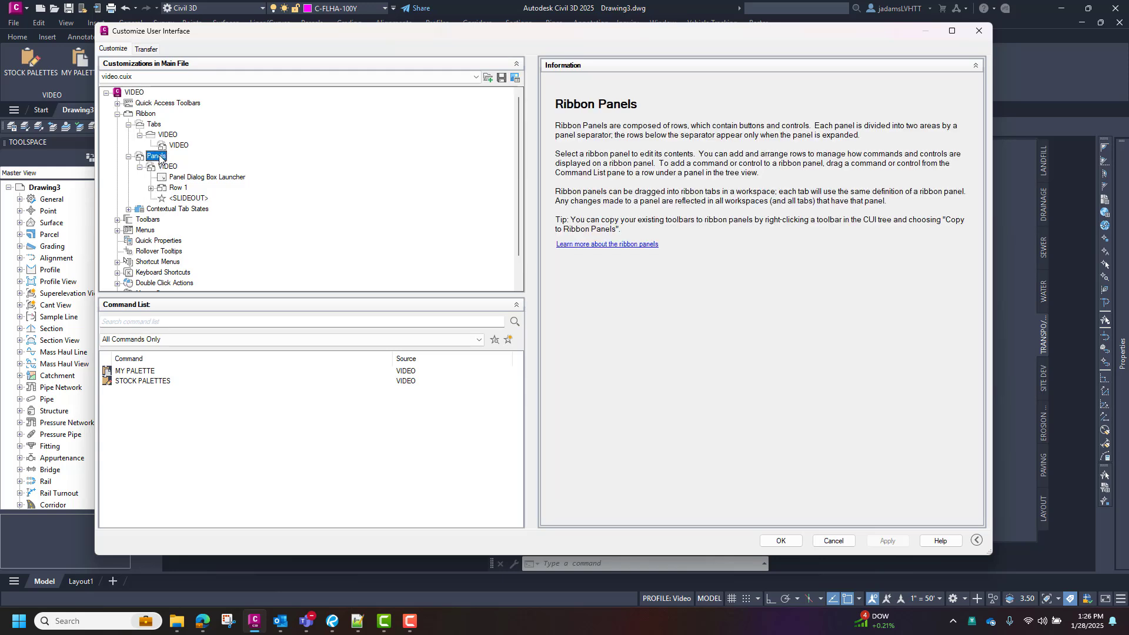
{"action": "right_click", "coordinate": [156, 158]}
{"action": "left_click", "coordinate": [187, 163]}
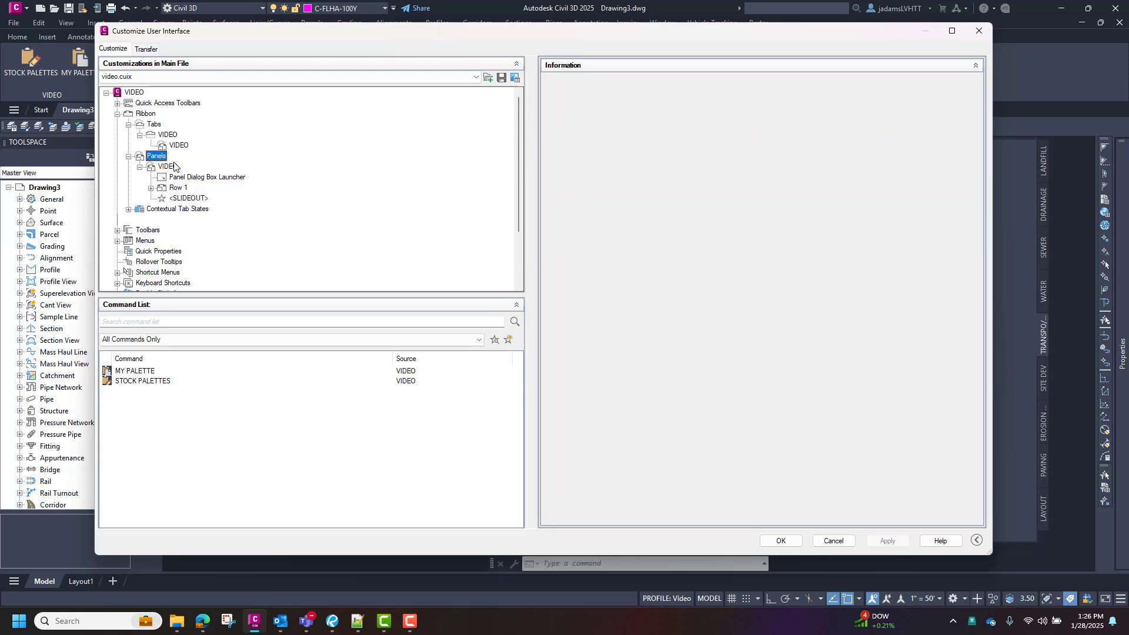
{"action": "type", "text": "I"}
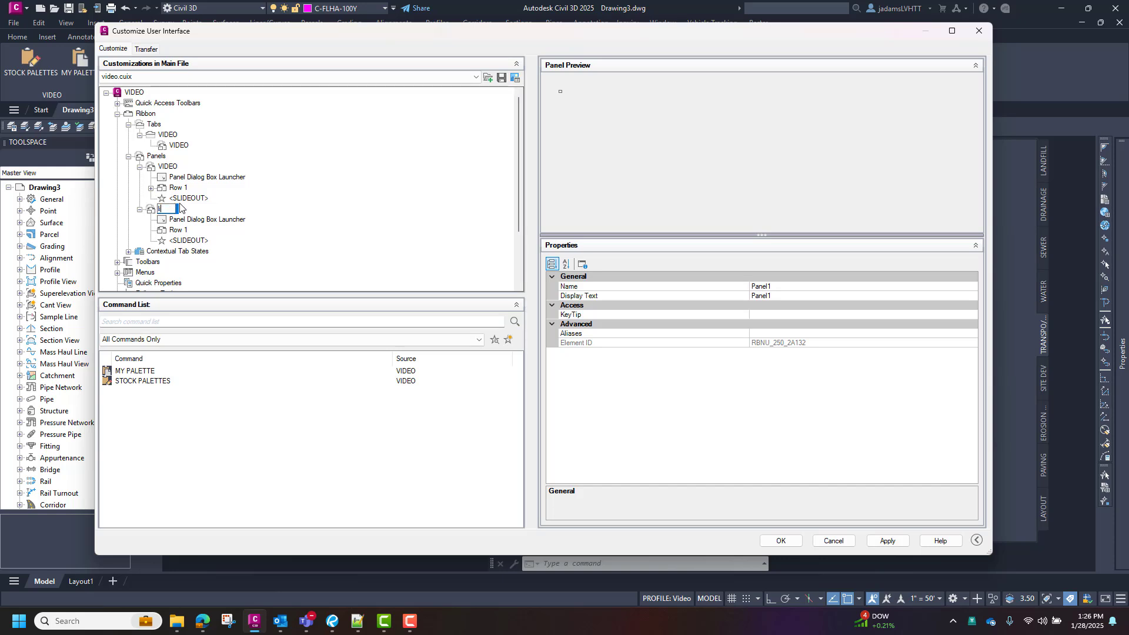
{"action": "key", "text": "Caps_Lock"}
{"action": "key", "text": "BackSpace"}
{"action": "key", "text": "BackSpace"}
{"action": "key", "text": "BackSpace"}
{"action": "key", "text": "BackSpace"}
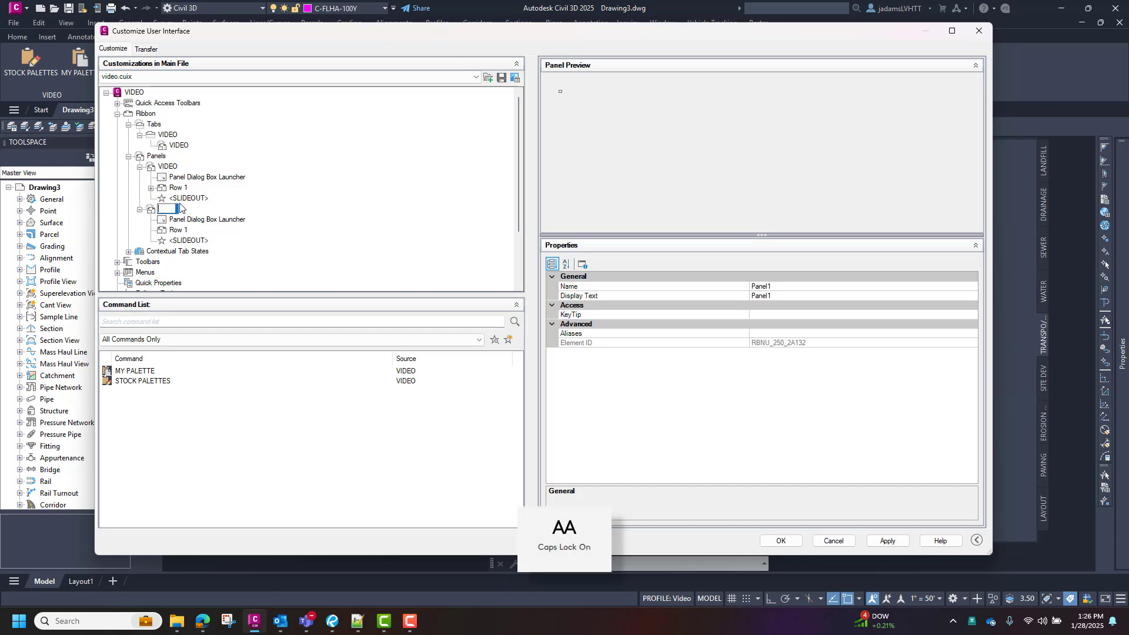
{"action": "type", "text": "LISPS"}
{"action": "key", "text": "BackSpace"}
{"action": "key", "text": "BackSpace"}
{"action": "type", "text": "SPS"}
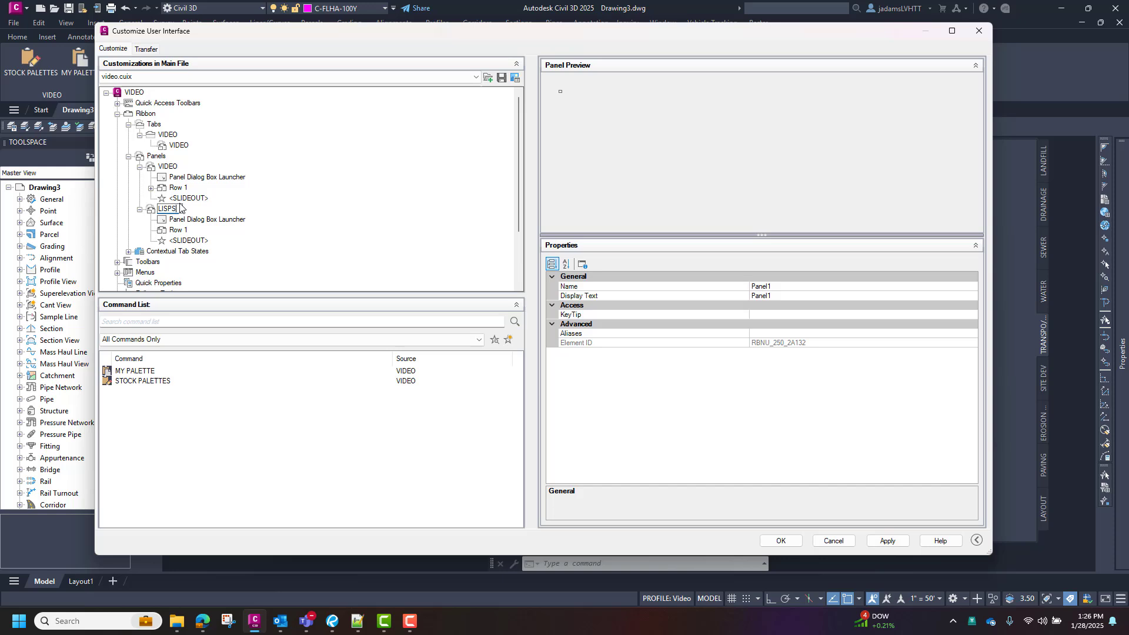
{"action": "key", "text": "Return"}
- Create a new command in video.cuix and name it TLEN
{"action": "left_click_drag", "start_coordinate": [522, 30], "coordinate": [550, 45]}
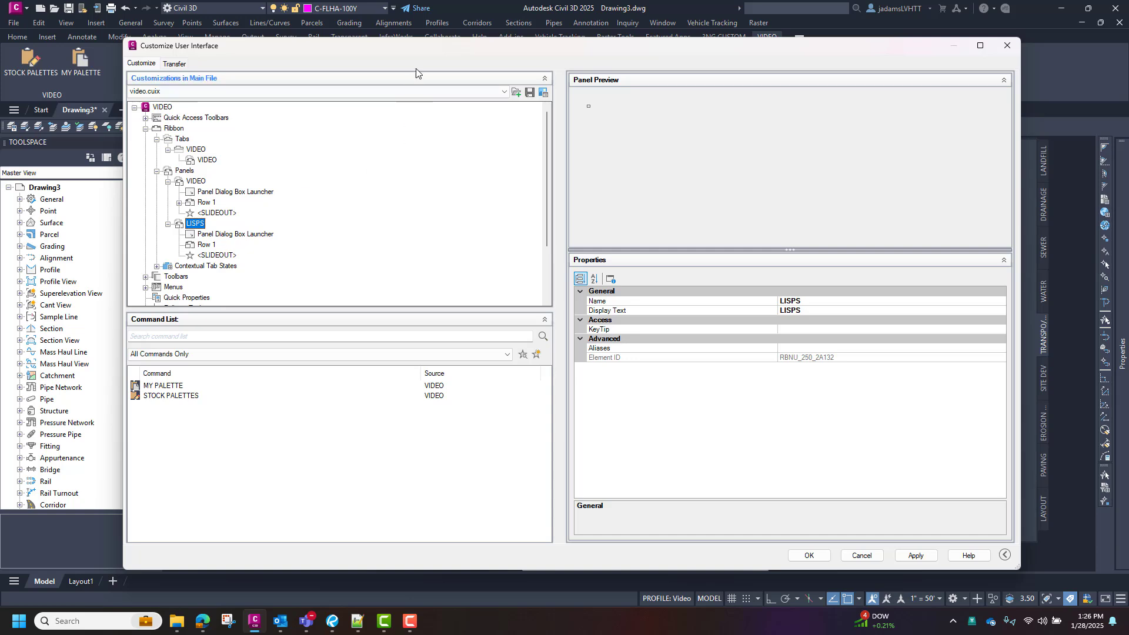
{"action": "left_click_drag", "start_coordinate": [441, 39], "coordinate": [476, 116]}
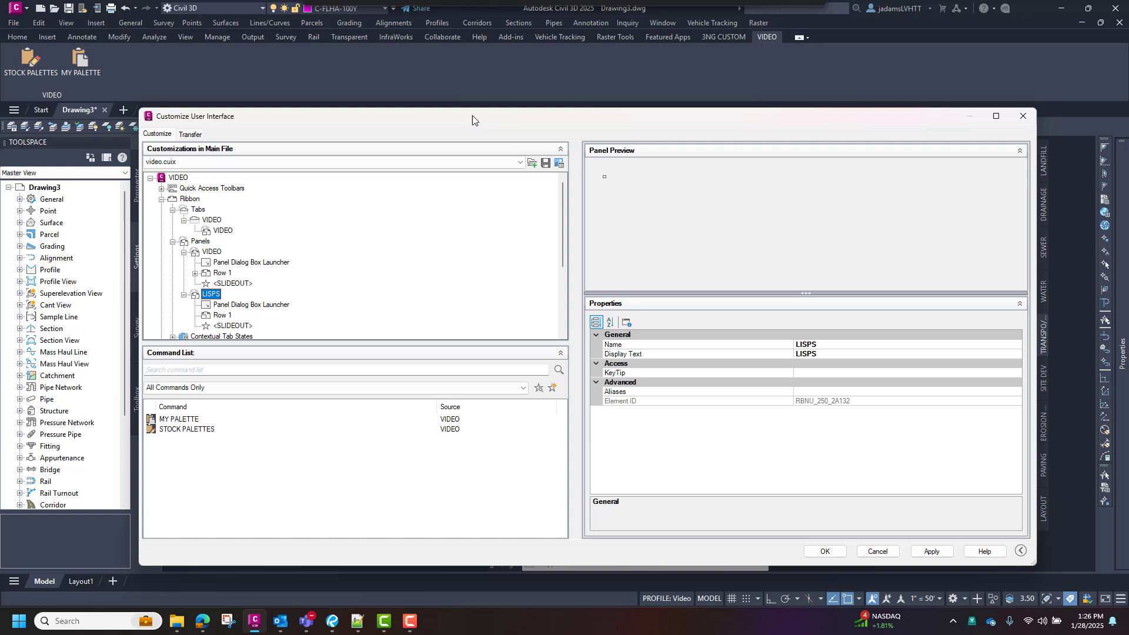
{"action": "left_click", "coordinate": [224, 316]}
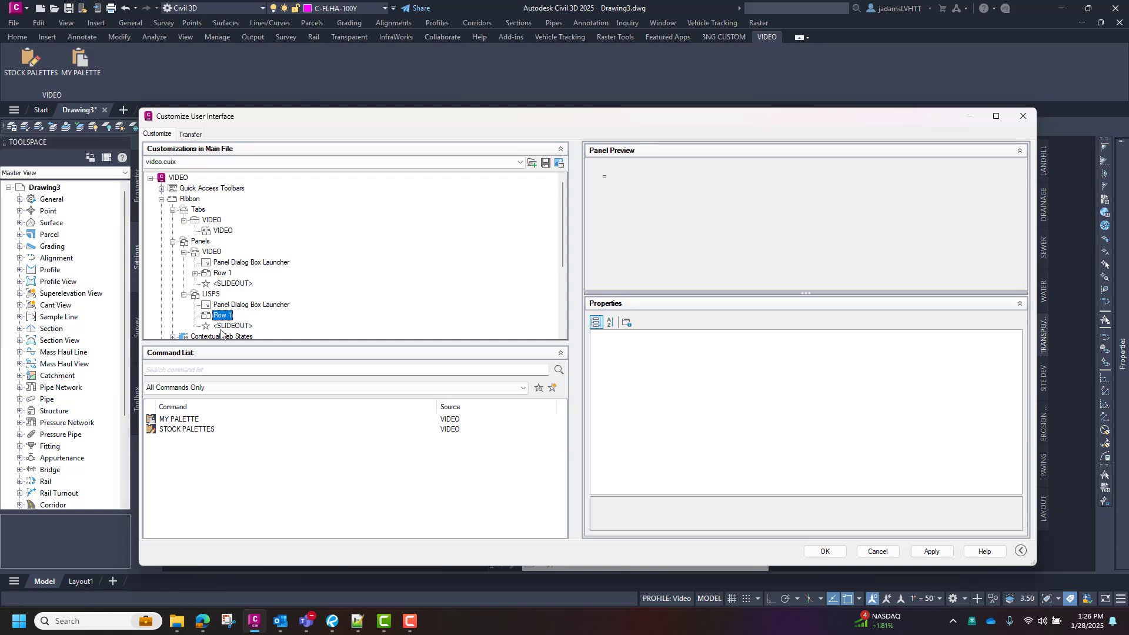
{"action": "left_click", "coordinate": [552, 388]}
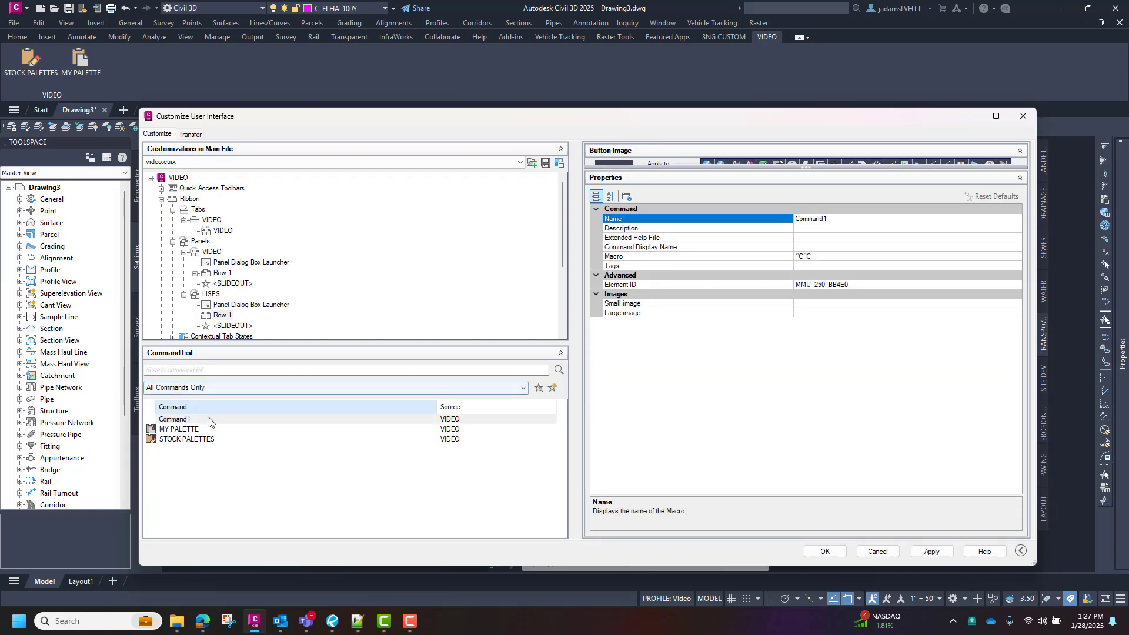
{"action": "left_click", "coordinate": [188, 419]}
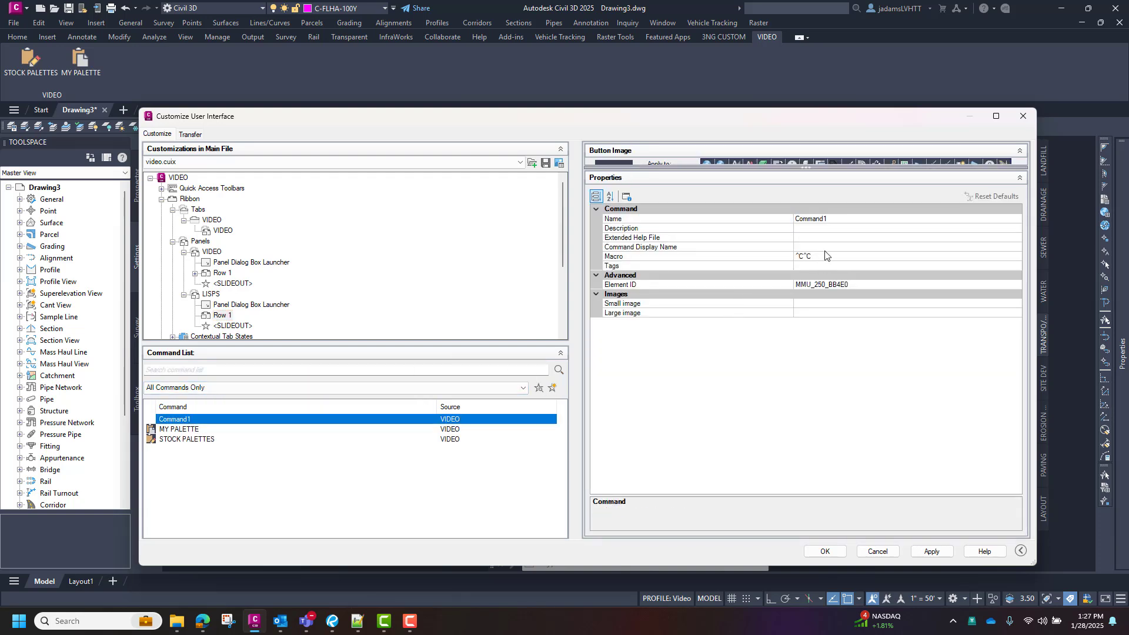
{"action": "left_click", "coordinate": [827, 220]}
{"action": "type", "text": "TLEN"}
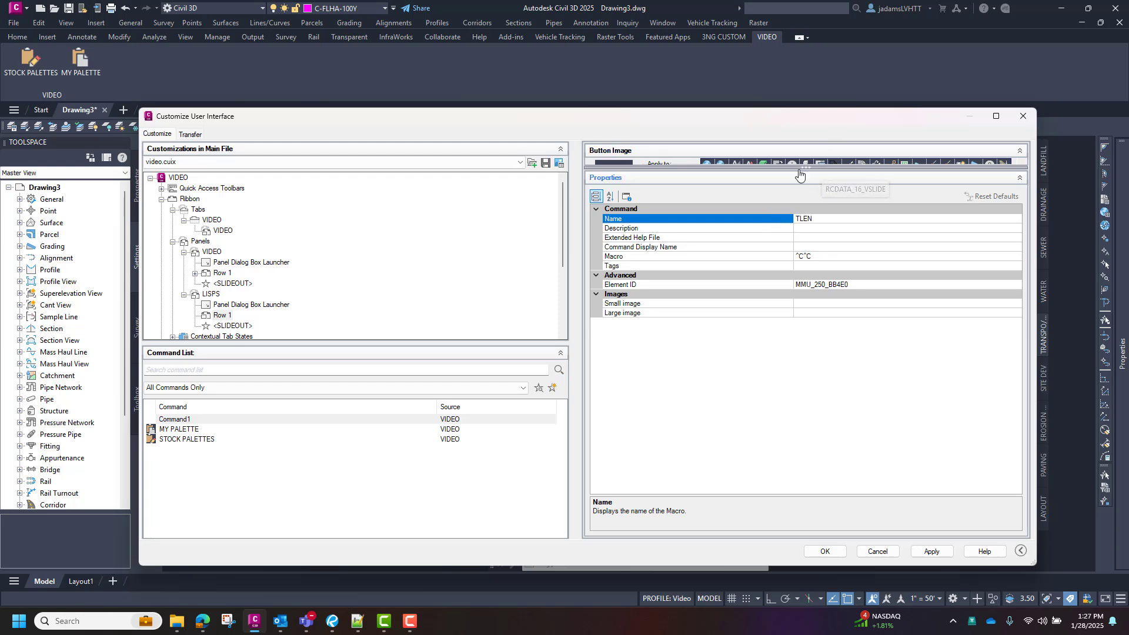
- Assign the RCDATA_16_GEO_LOCATION_REMOVE icon as both the small and large image of the TLEN command
{"action": "left_click_drag", "start_coordinate": [807, 169], "coordinate": [807, 276]}
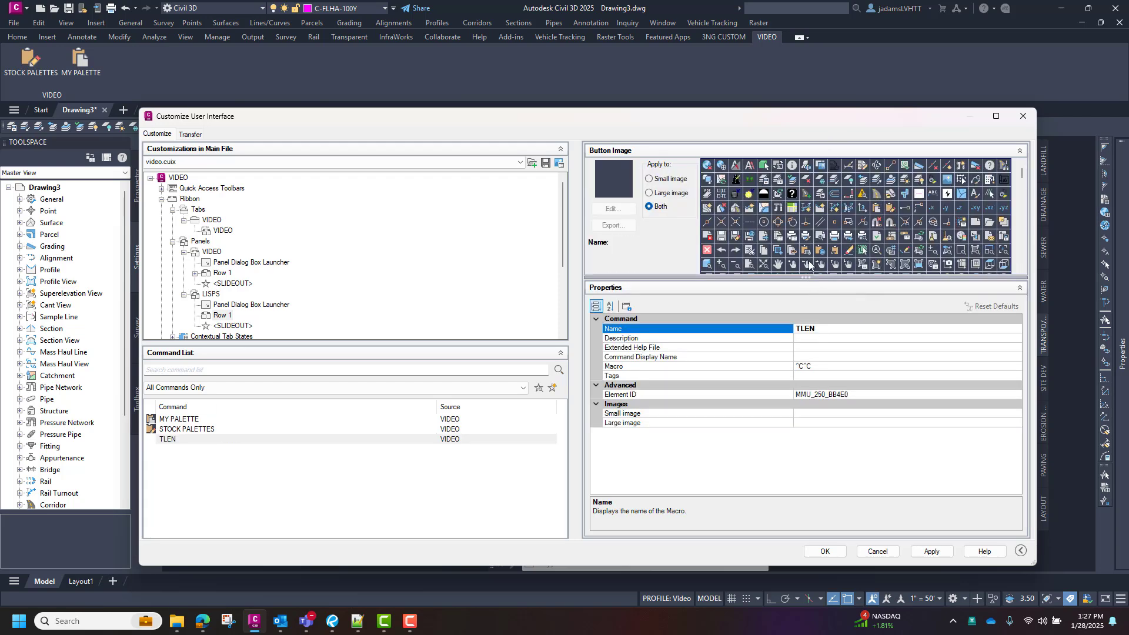
{"action": "left_click", "coordinate": [713, 169]}
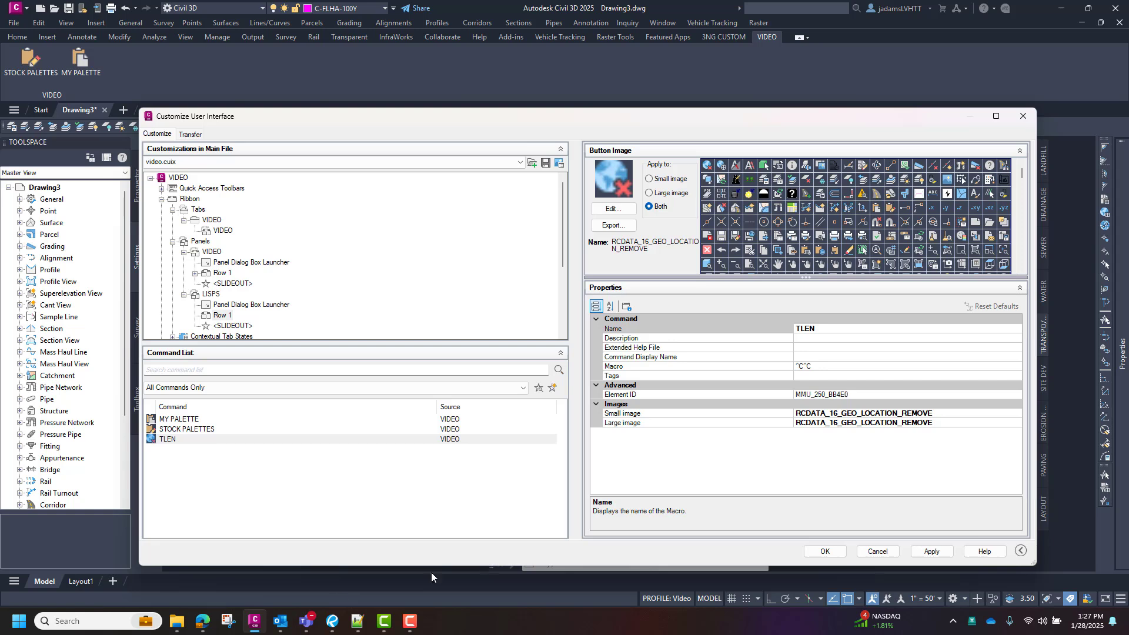
{"action": "left_click", "coordinate": [433, 525]}
- Create another new command and name it TAREA
{"action": "left_click", "coordinate": [552, 387]}
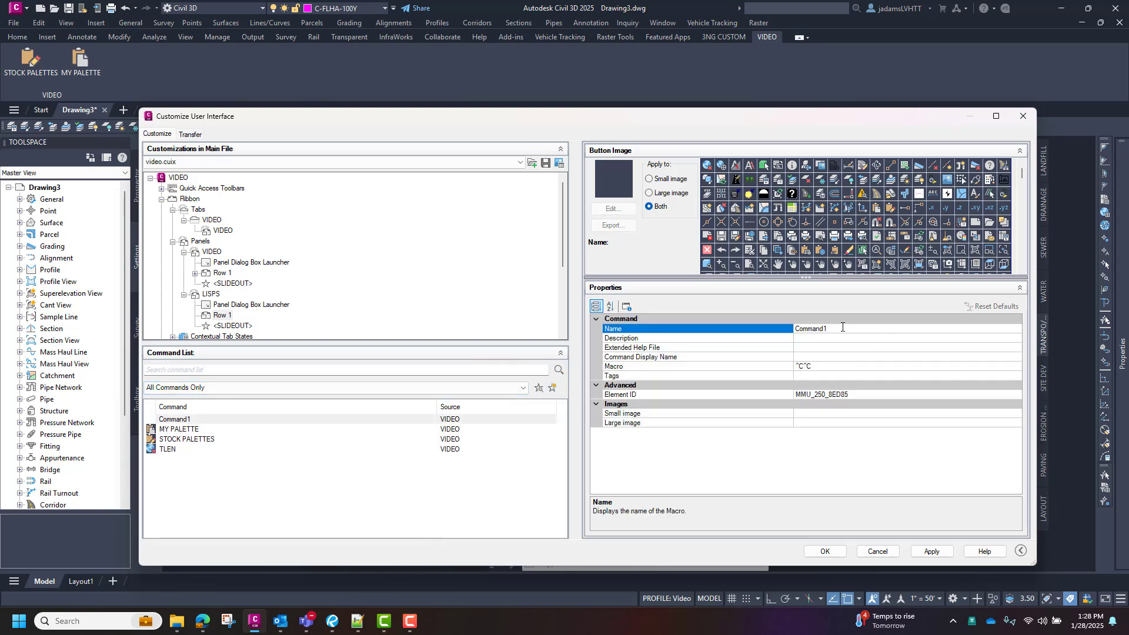
{"action": "left_click", "coordinate": [746, 326]}
{"action": "type", "text": "TAREA"}
- Create a command named SUMTXT and give it question-mark.PNG as both its small and large image
{"action": "left_click", "coordinate": [553, 388]}
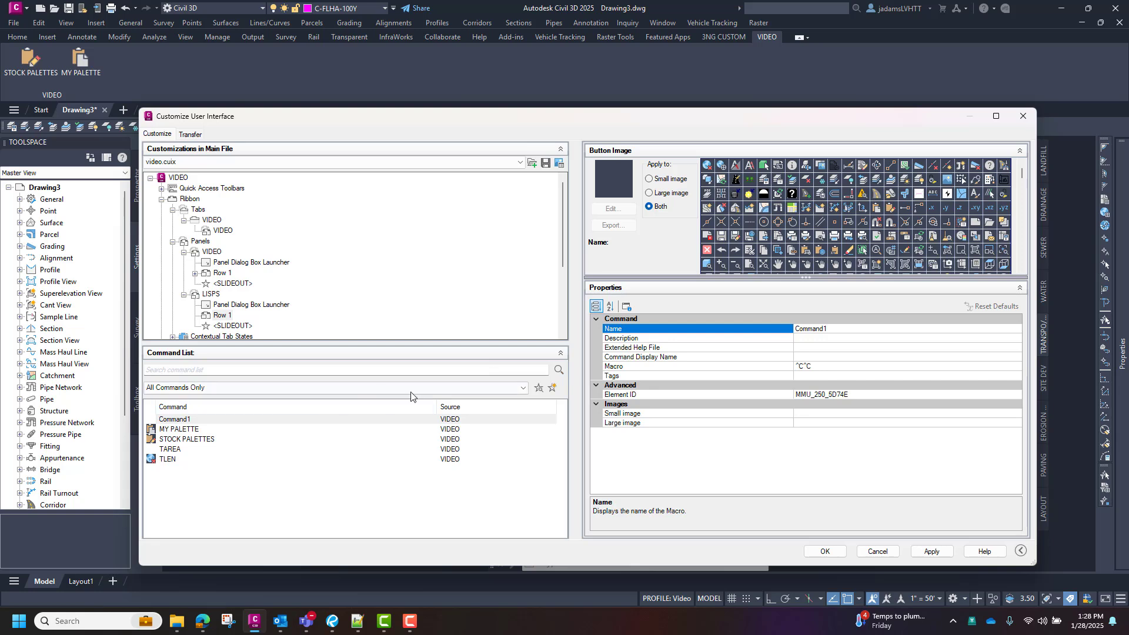
{"action": "left_click", "coordinate": [855, 332]}
{"action": "type", "text": "SUMTXT"}
{"action": "left_click", "coordinate": [792, 194]}
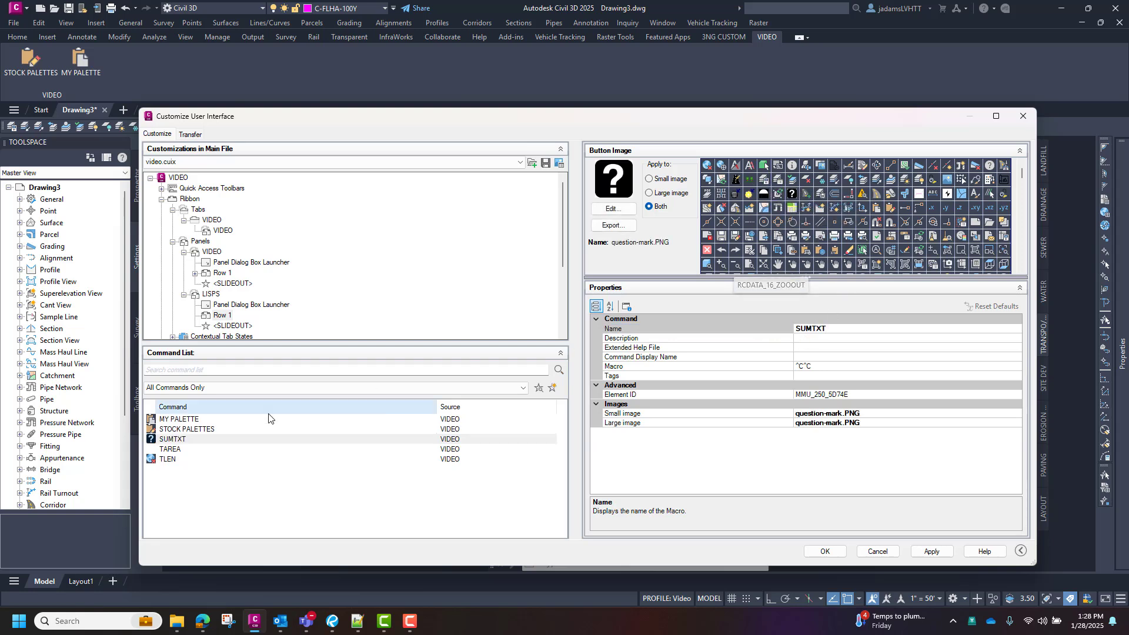
- Assign the RCDATA_MAPGENERATECONTOUR icon as both images of the TAREA command
{"action": "left_click", "coordinate": [179, 450]}
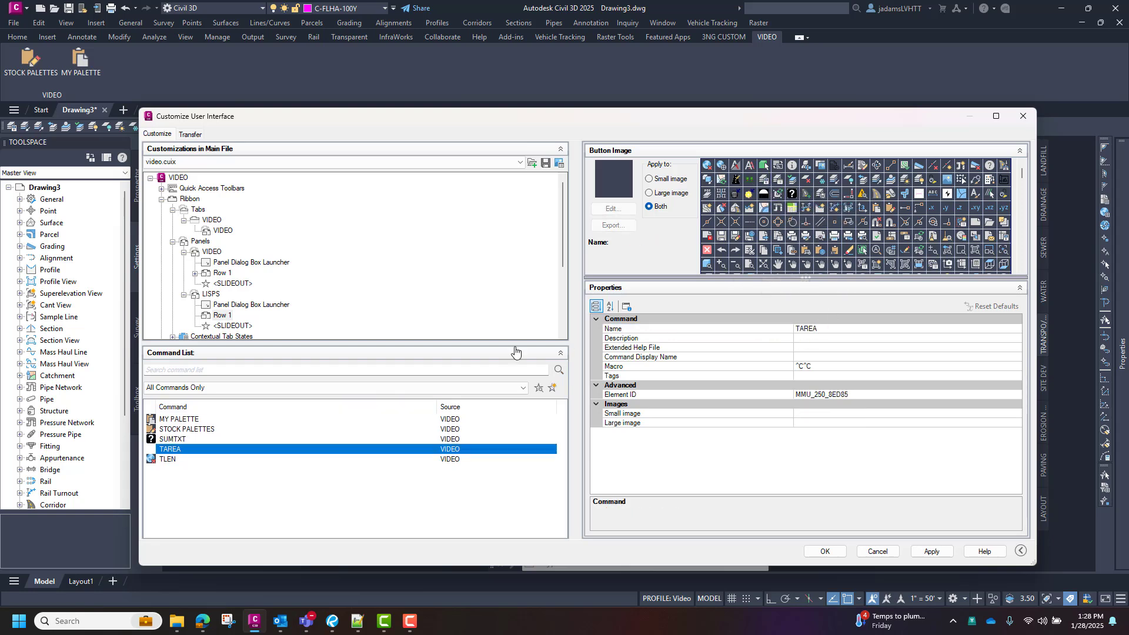
{"action": "left_click", "coordinate": [706, 209]}
- Review the properties of the SUMTXT, TAREA and TLEN commands, and accept the user interface customizations
{"action": "left_click", "coordinate": [181, 440]}
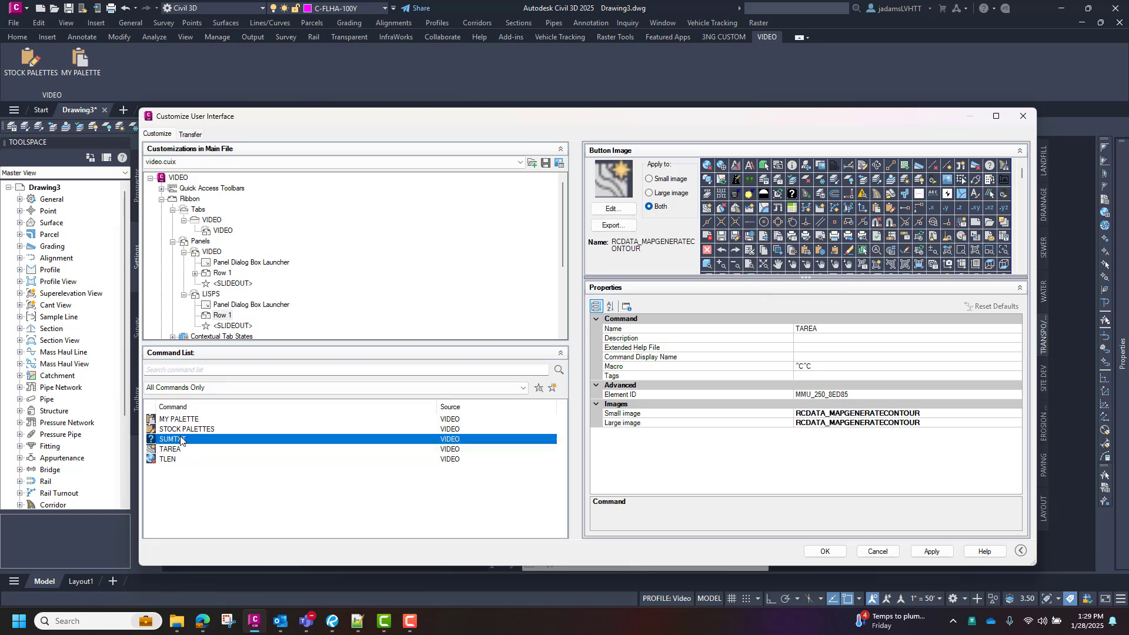
{"action": "left_click", "coordinate": [179, 450]}
{"action": "left_click", "coordinate": [176, 441]}
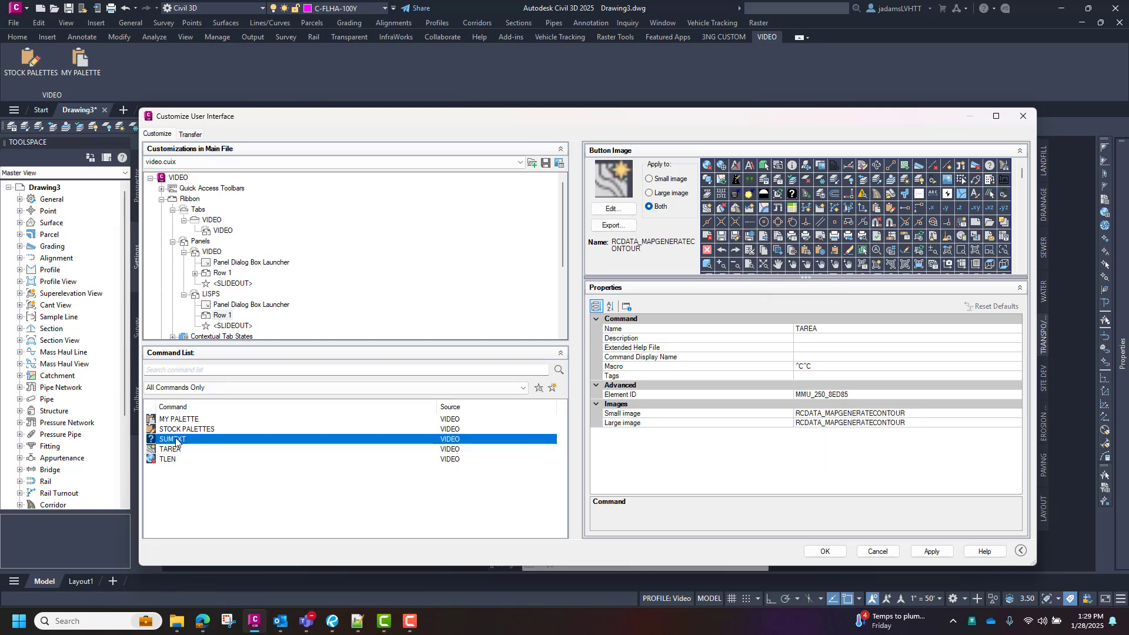
{"action": "left_click", "coordinate": [176, 450]}
{"action": "left_click", "coordinate": [174, 458]}
{"action": "left_click", "coordinate": [174, 440]}
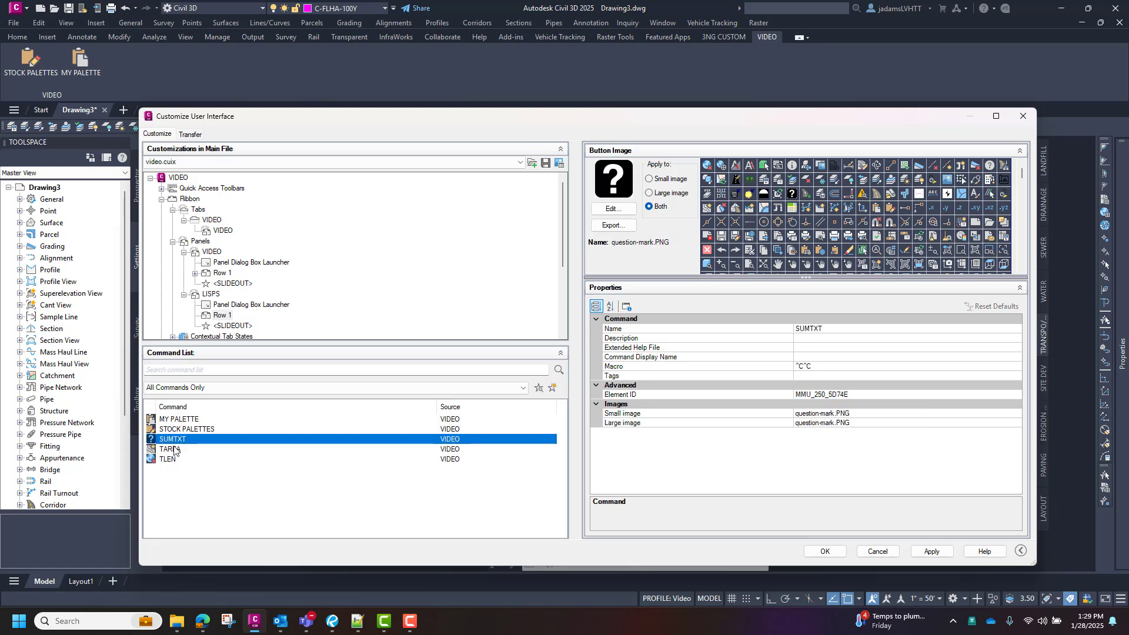
{"action": "left_click", "coordinate": [174, 450]}
{"action": "left_click", "coordinate": [174, 459]}
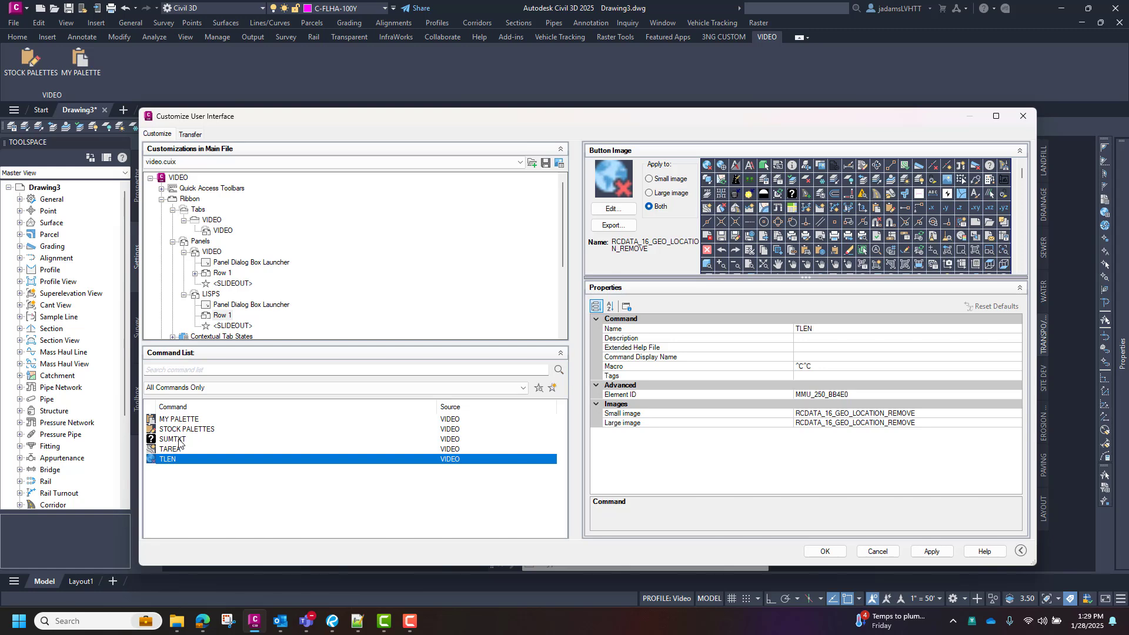
{"action": "left_click", "coordinate": [179, 440]}
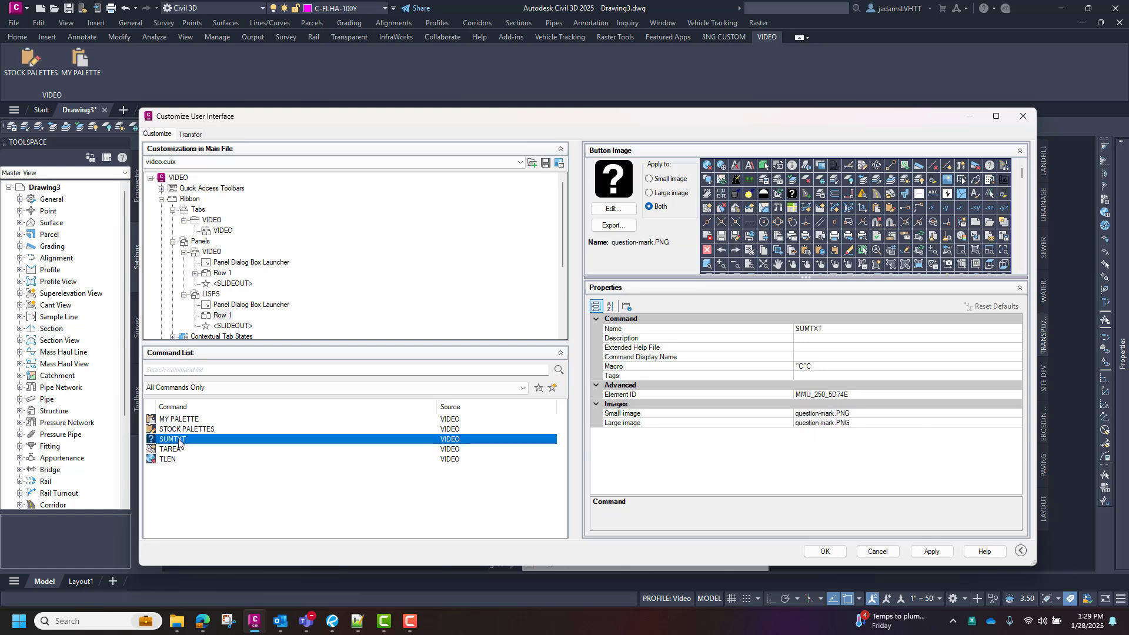
{"action": "left_click", "coordinate": [174, 450]}
{"action": "left_click", "coordinate": [169, 460]}
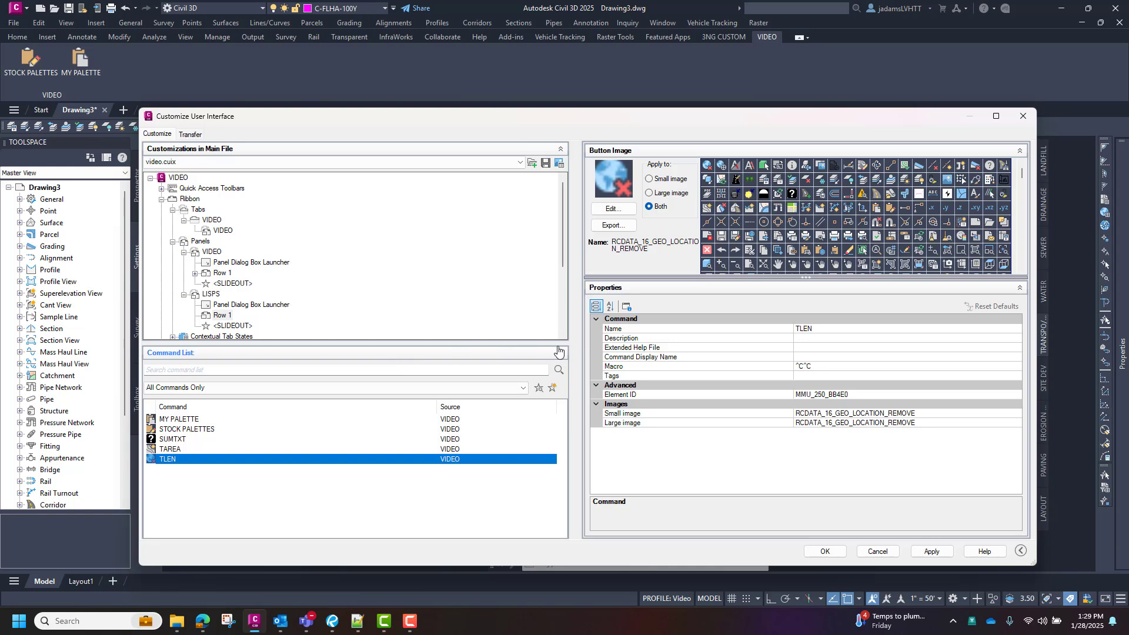
{"action": "left_click", "coordinate": [824, 551]}
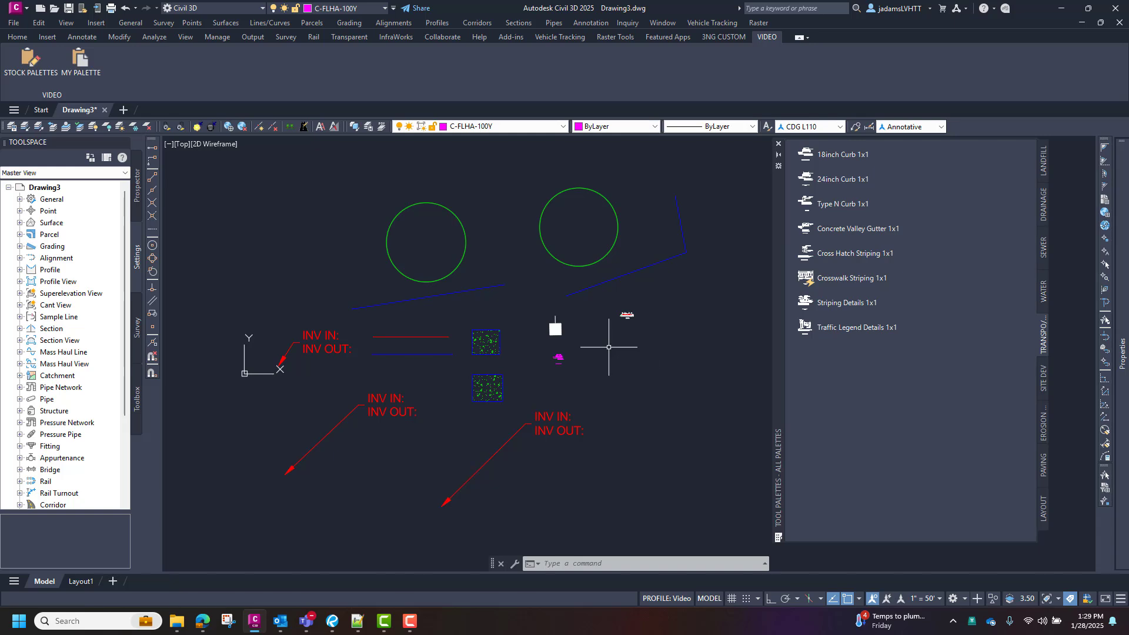
- Look through the AutoCAD 2025 folder in the Load/Unload Applications dialog, and close it without loading anything
{"action": "type", "text": "ap"}
{"action": "key", "text": "Return"}
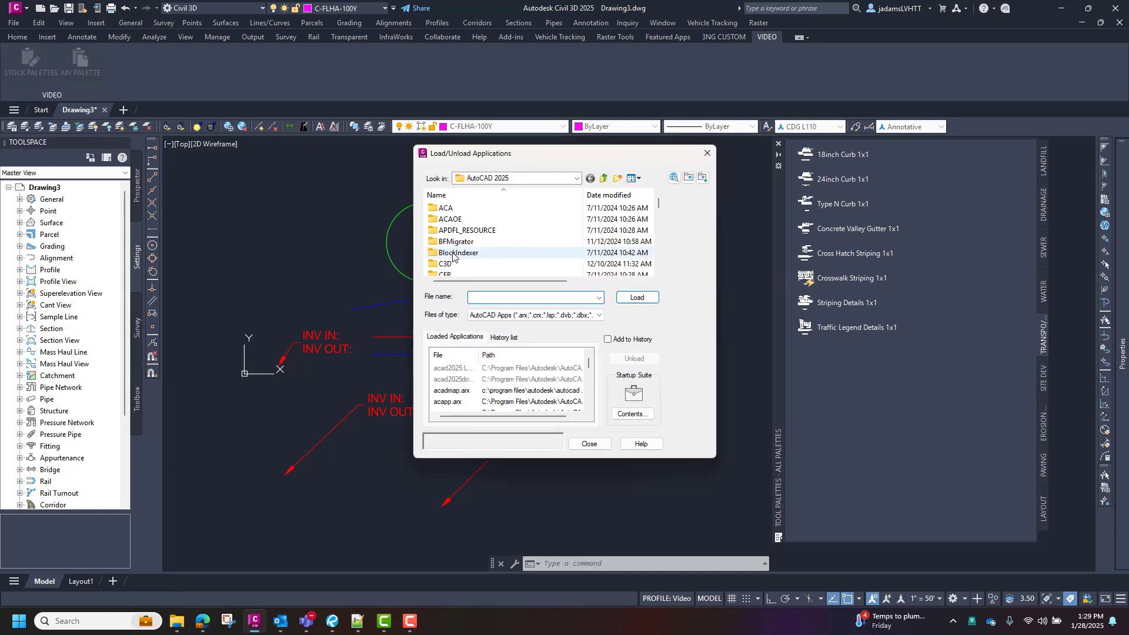
{"action": "scroll", "coordinate": [445, 272], "scroll_direction": "down", "scroll_amount": 3}
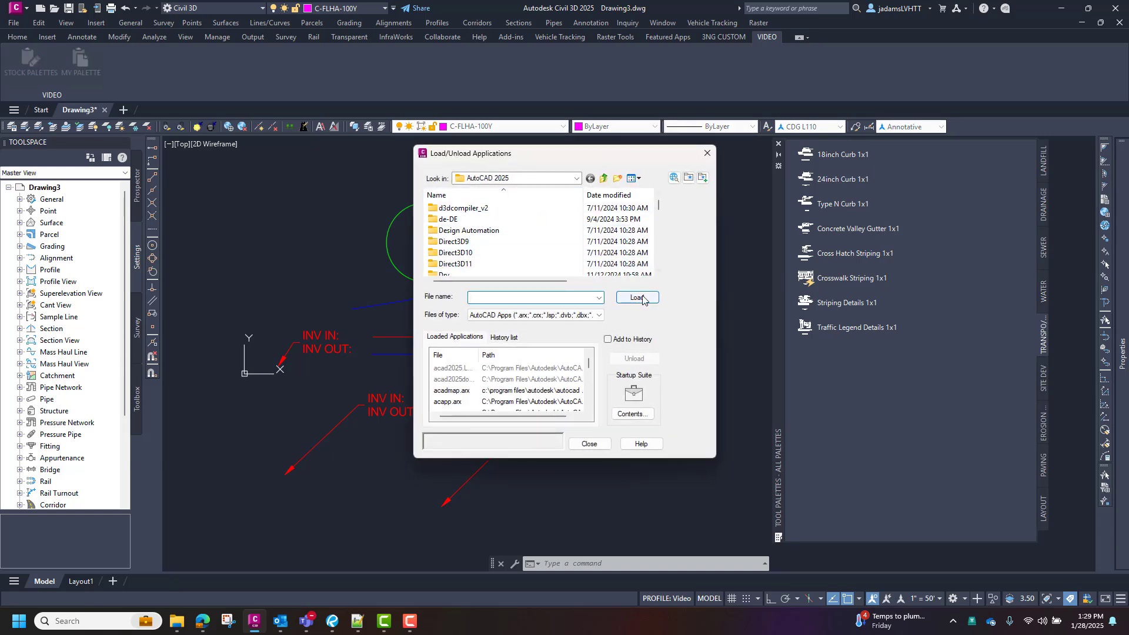
{"action": "left_click", "coordinate": [586, 445]}
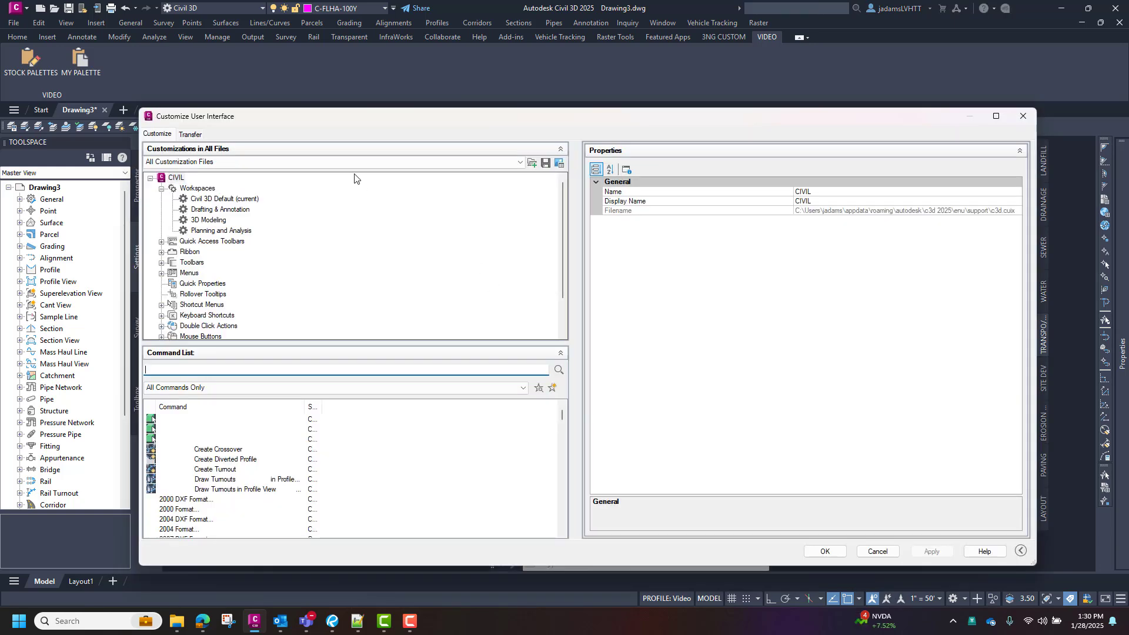
- Return to the video.cuix customizations in the Customize User Interface dialog and select the TLEN command
{"action": "left_click", "coordinate": [356, 163]}
{"action": "left_click", "coordinate": [179, 258]}
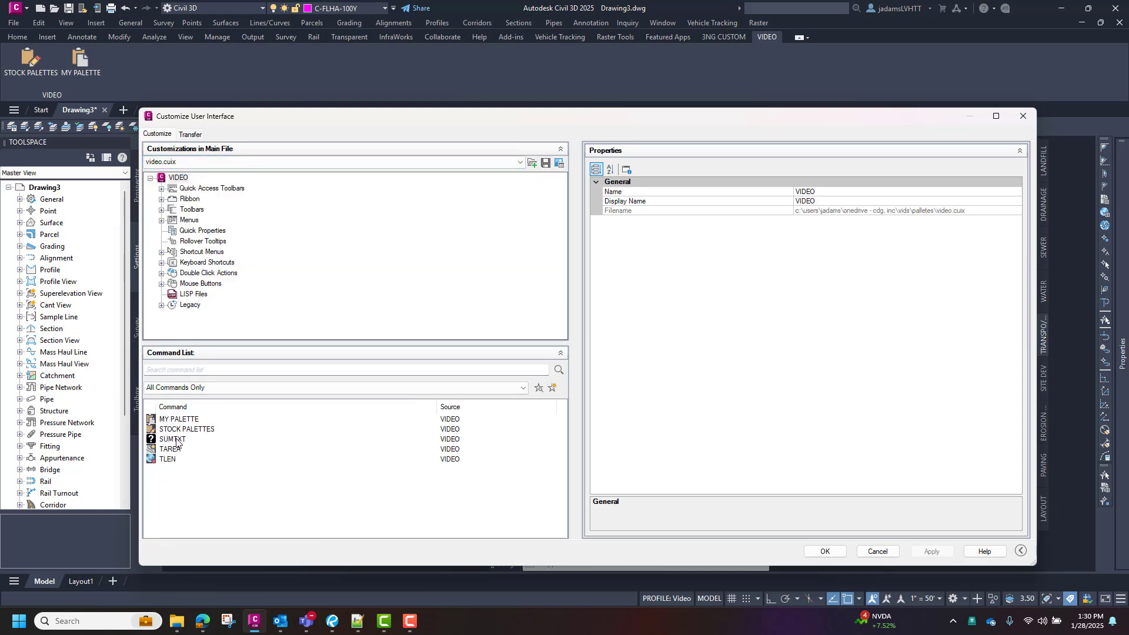
{"action": "left_click", "coordinate": [172, 460]}
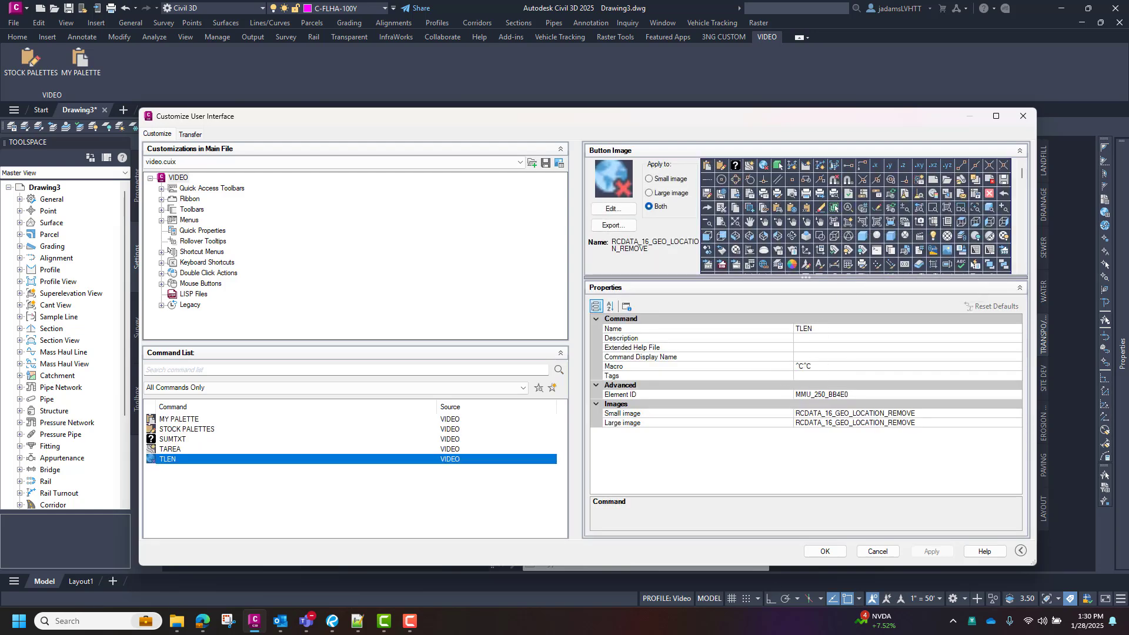
- Copy the sample macro ^C^C(load "Y:/Shared/2_ENG/CAD_LIB/VP/ECP2.LSP");VPECP2 from the Notepad++ notes into the TLEN command's macro
{"action": "left_click", "coordinate": [358, 621]}
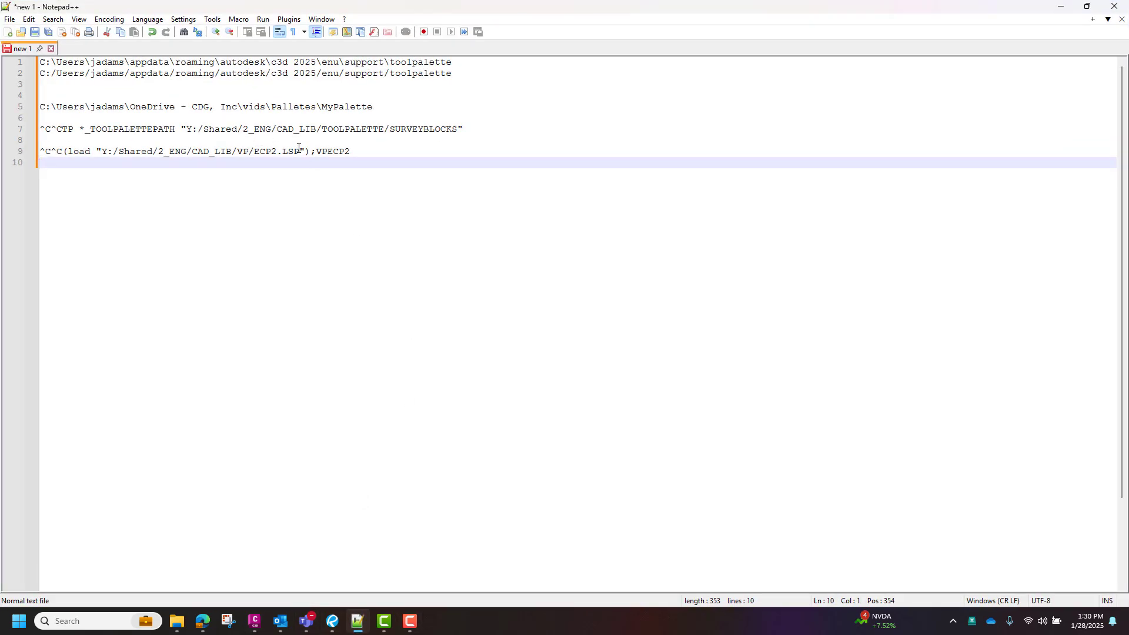
{"action": "left_click_drag", "start_coordinate": [355, 154], "coordinate": [53, 152]}
{"action": "right_click", "coordinate": [53, 152]}
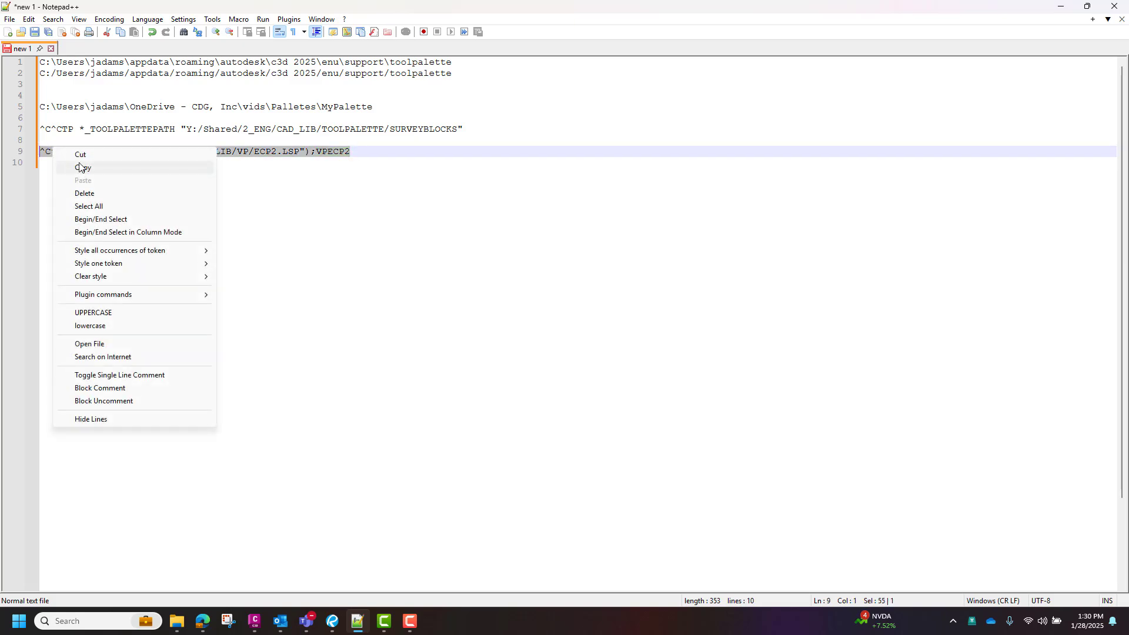
{"action": "left_click", "coordinate": [81, 169]}
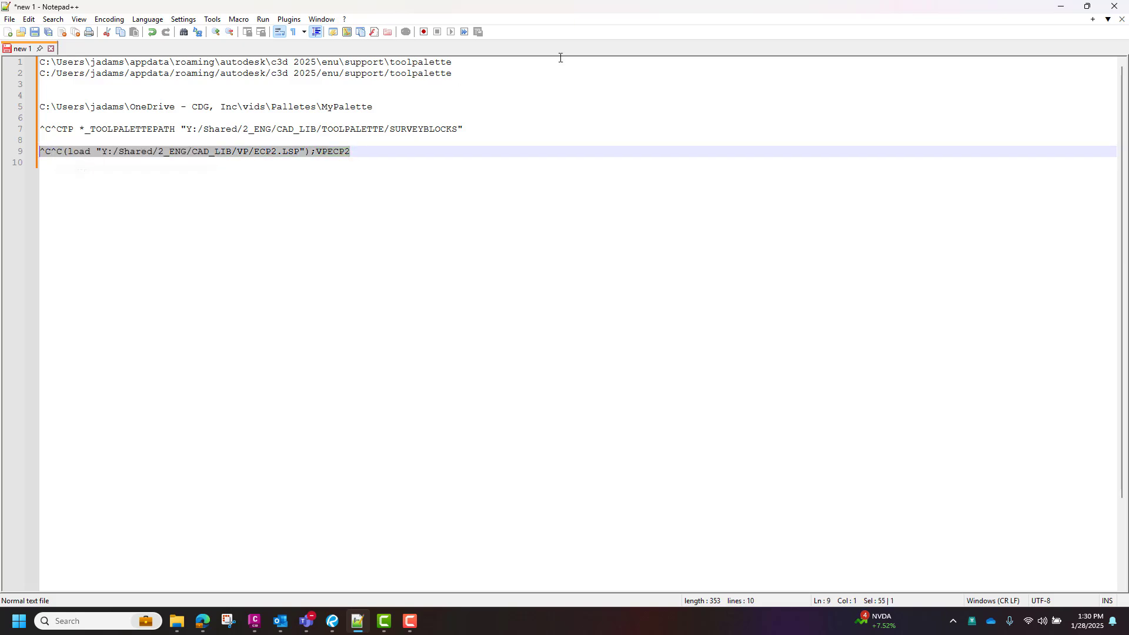
{"action": "left_click", "coordinate": [1059, 7]}
{"action": "left_click", "coordinate": [918, 367]}
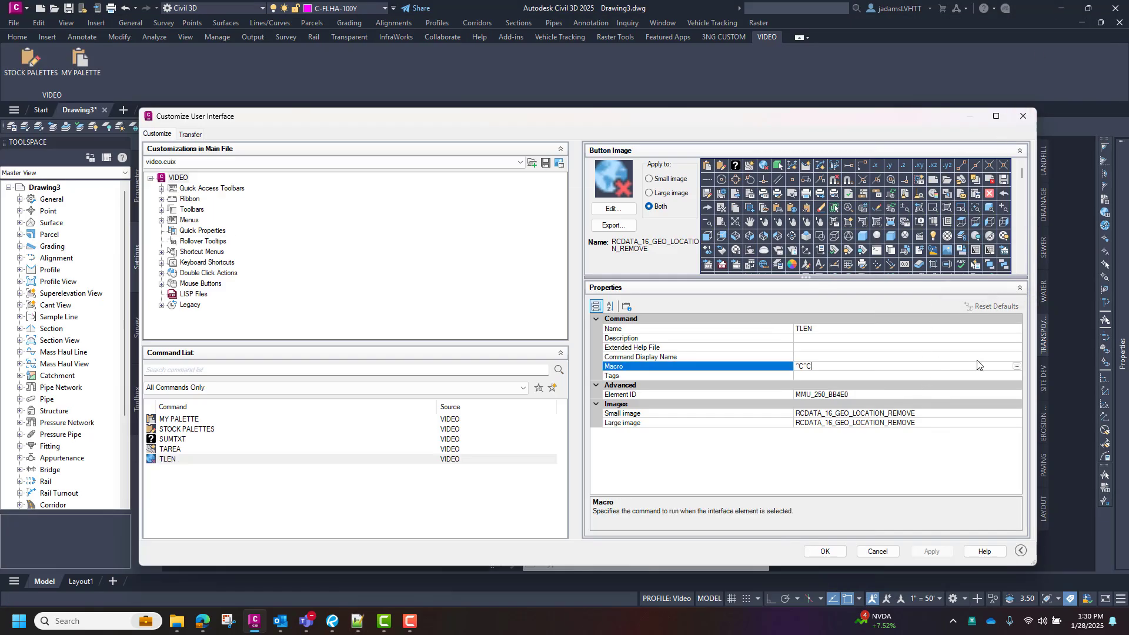
{"action": "left_click", "coordinate": [1017, 366]}
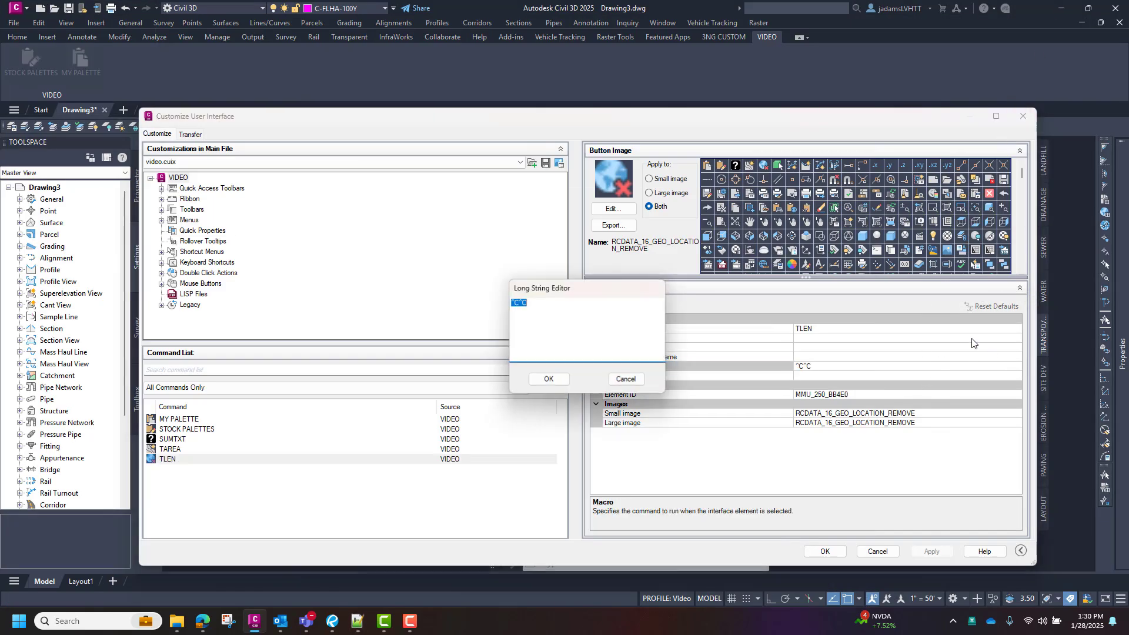
{"action": "left_click_drag", "start_coordinate": [667, 395], "coordinate": [935, 496]}
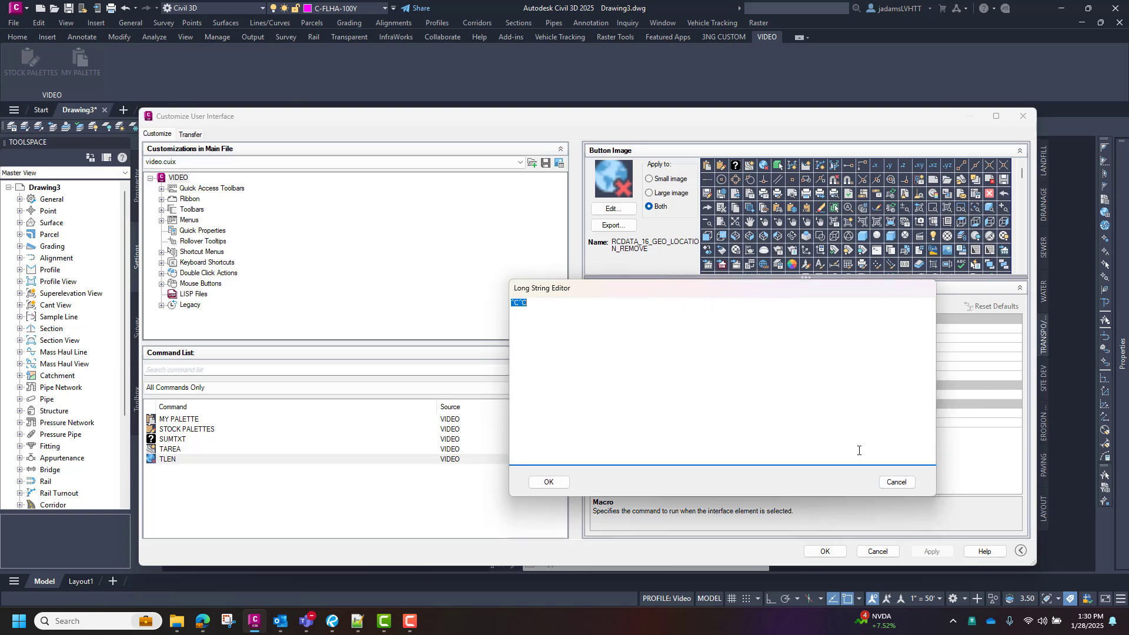
{"action": "key", "text": "ctrl+v"}
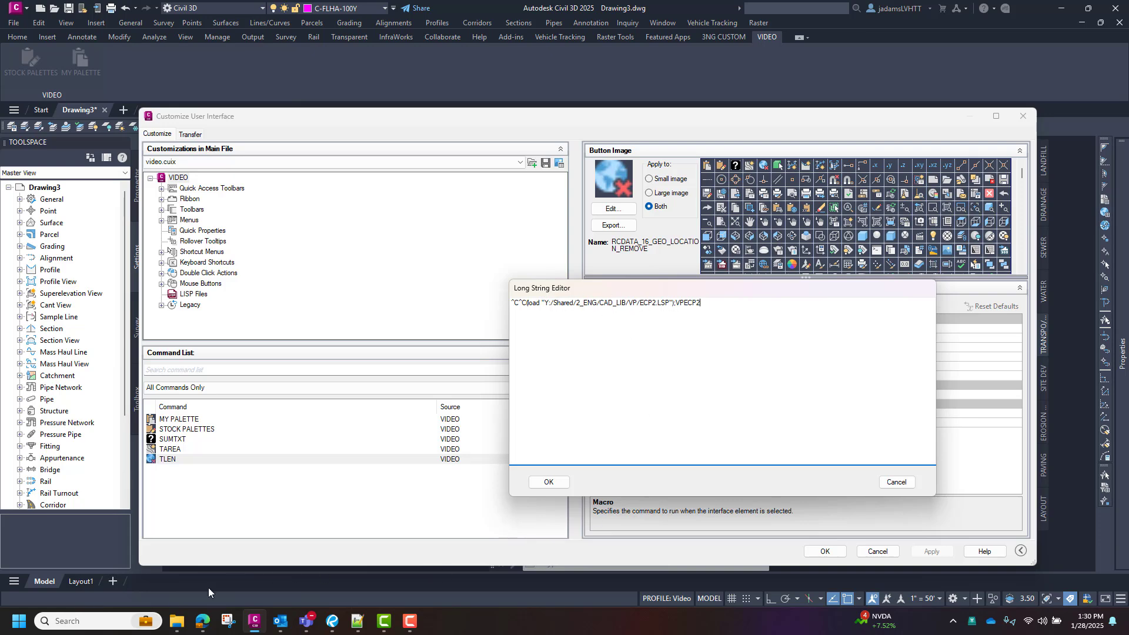
- Replace the Y: drive folder path in the TLEN macro with the Documents\MyPalette\LISP folder path copied from File Explorer
{"action": "left_click", "coordinate": [177, 622]}
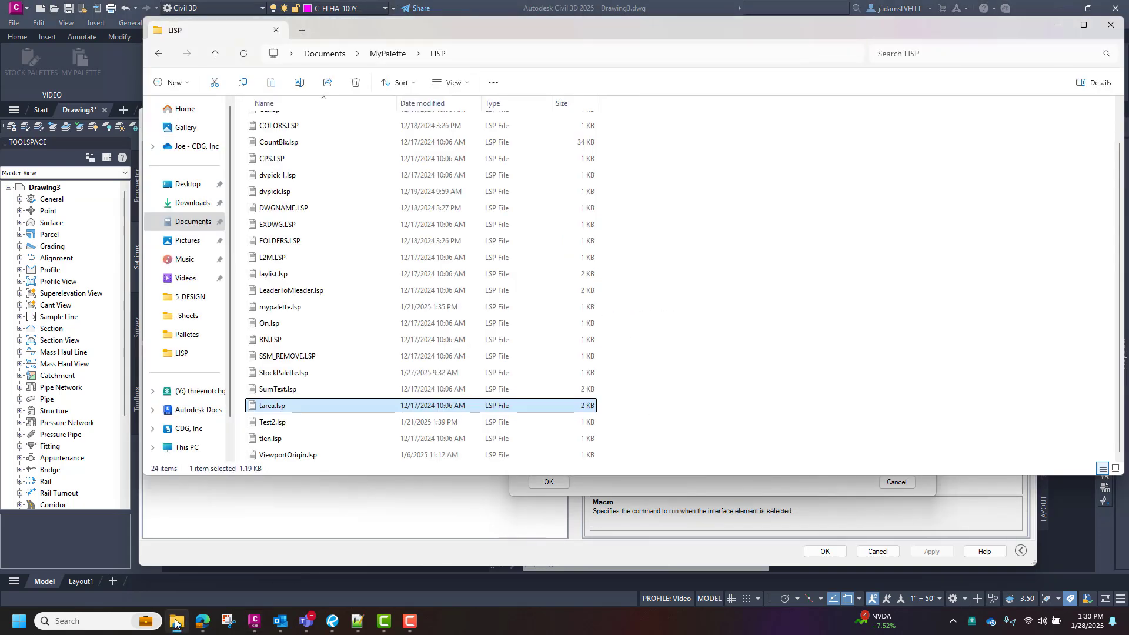
{"action": "left_click", "coordinate": [465, 53]}
{"action": "right_click", "coordinate": [471, 59]}
{"action": "left_click", "coordinate": [496, 86]}
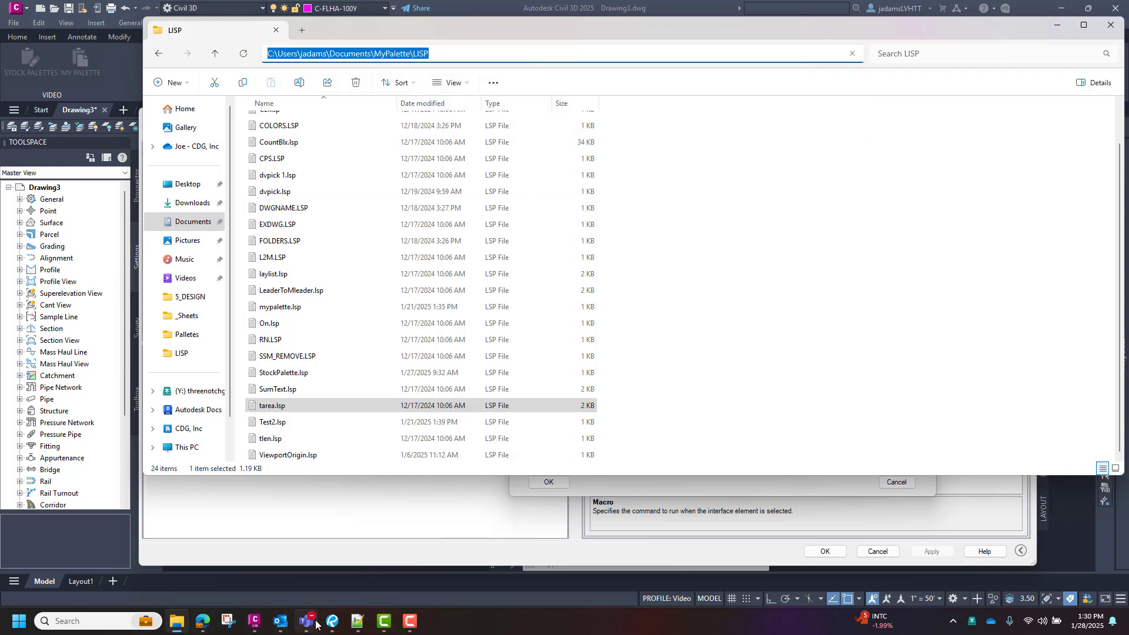
{"action": "left_click", "coordinate": [254, 621]}
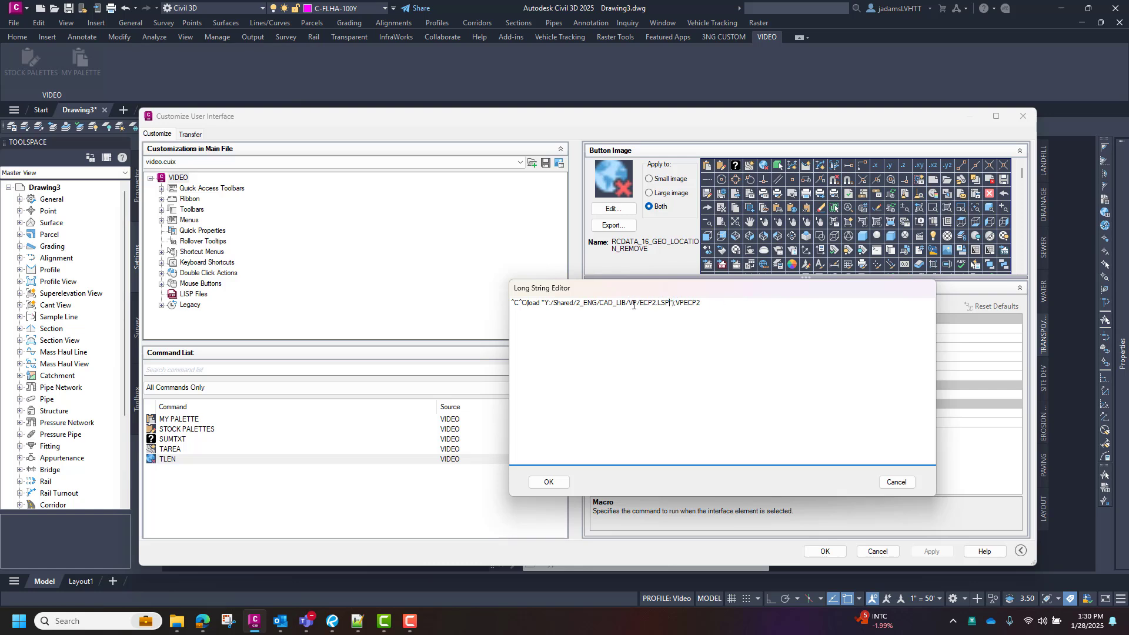
{"action": "left_click_drag", "start_coordinate": [636, 305], "coordinate": [549, 306]}
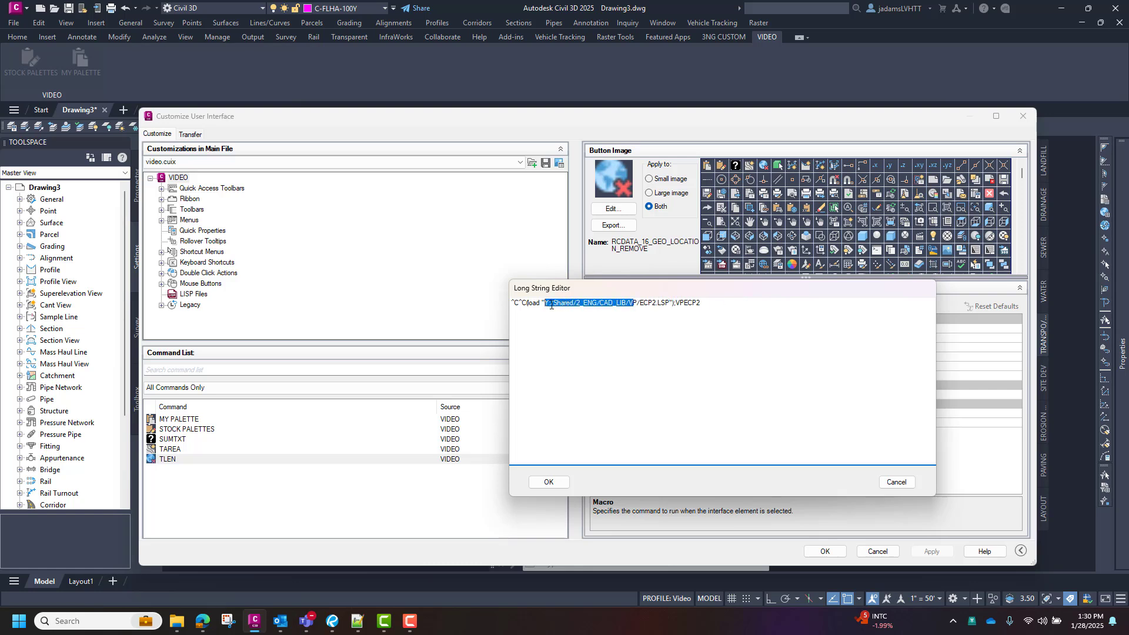
{"action": "key", "text": "ctrl+v"}
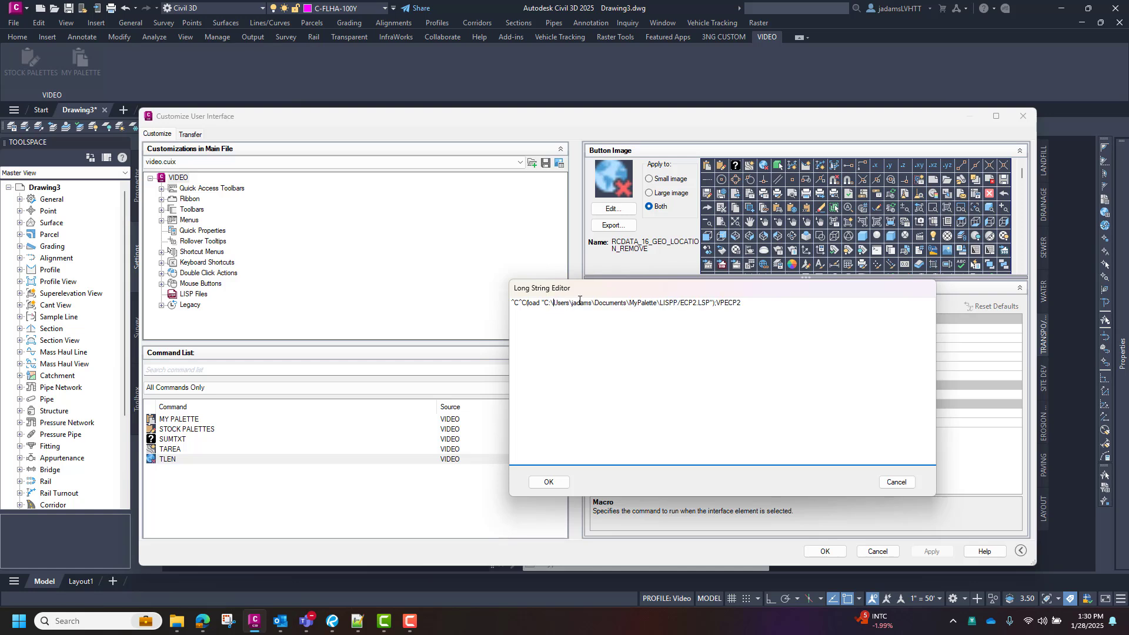
- Change the macro path's backslashes to forward slashes, and set its file name to TLEN.LSP and its command to TLEN
{"action": "key", "text": "BackSpace"}
{"action": "type", "text": "/"}
{"action": "key", "text": "BackSpace"}
{"action": "type", "text": "/"}
{"action": "key", "text": "BackSpace"}
{"action": "type", "text": "/"}
{"action": "key", "text": "BackSpace"}
{"action": "key", "text": "BackSpace"}
{"action": "key", "text": "BackSpace"}
{"action": "key", "text": "BackSpace"}
{"action": "key", "text": "BackSpace"}
{"action": "type", "text": "TLEN."}
- Check the command name defined in tlen.lsp, and accept and apply the TLEN macro
{"action": "left_click", "coordinate": [177, 622]}
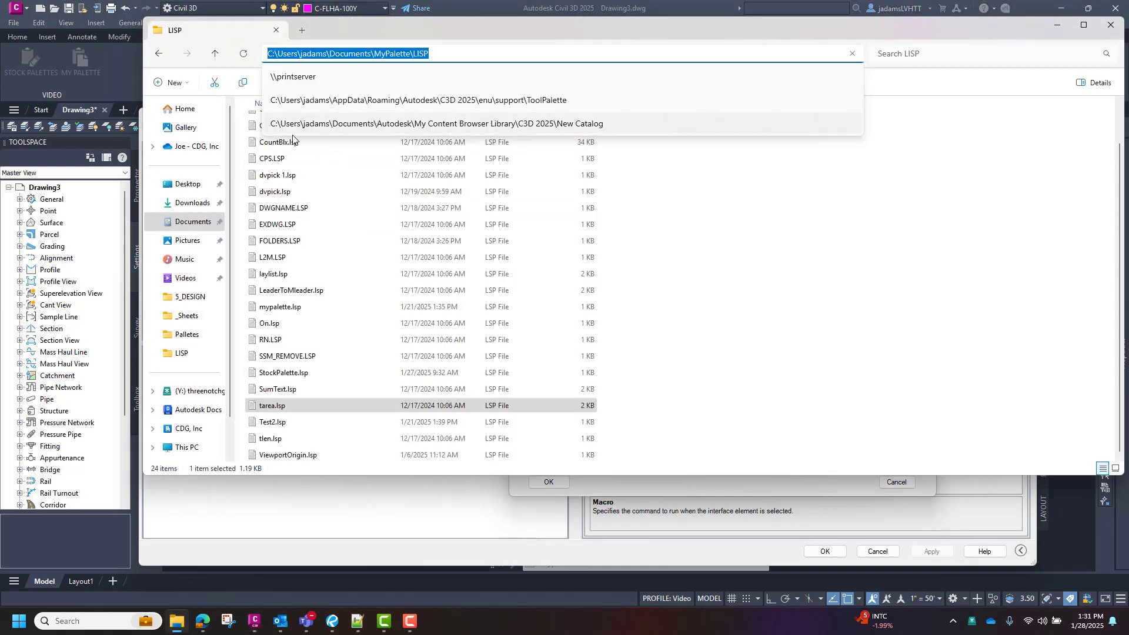
{"action": "left_click", "coordinate": [269, 439]}
{"action": "double_click", "coordinate": [268, 439]}
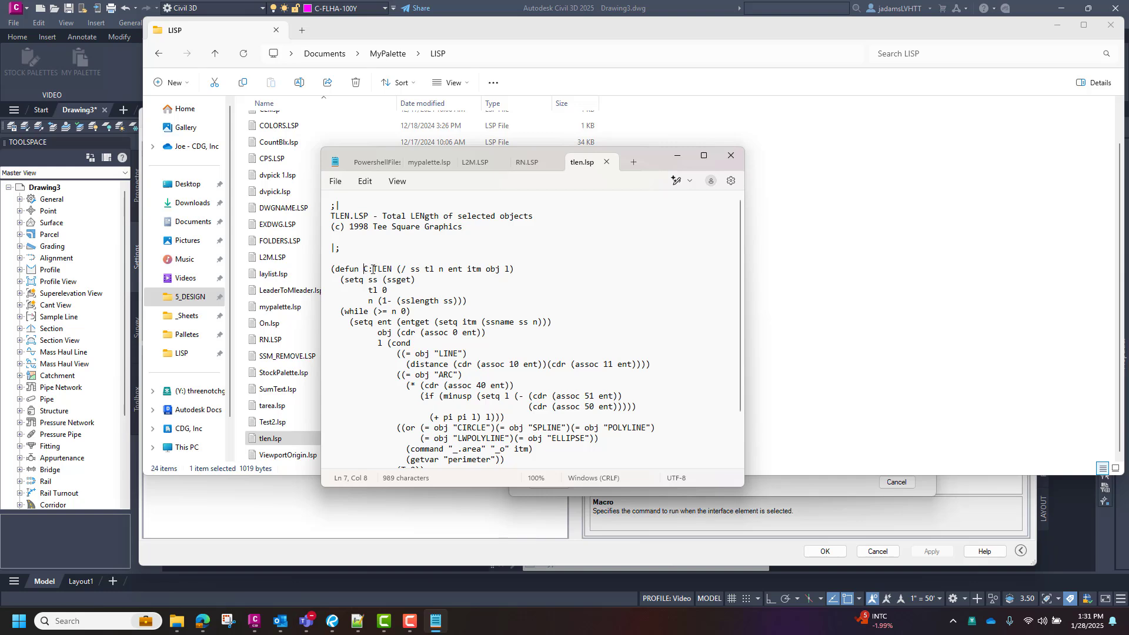
{"action": "left_click_drag", "start_coordinate": [373, 272], "coordinate": [392, 270]}
{"action": "left_click", "coordinate": [607, 162]}
{"action": "left_click", "coordinate": [732, 156]}
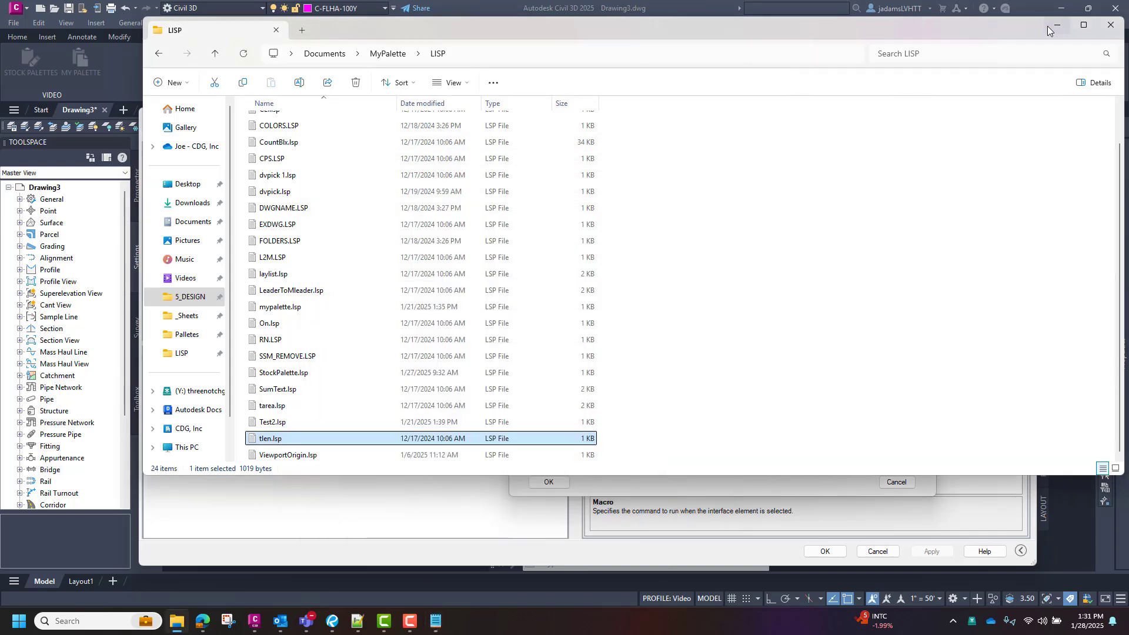
{"action": "left_click", "coordinate": [1058, 25]}
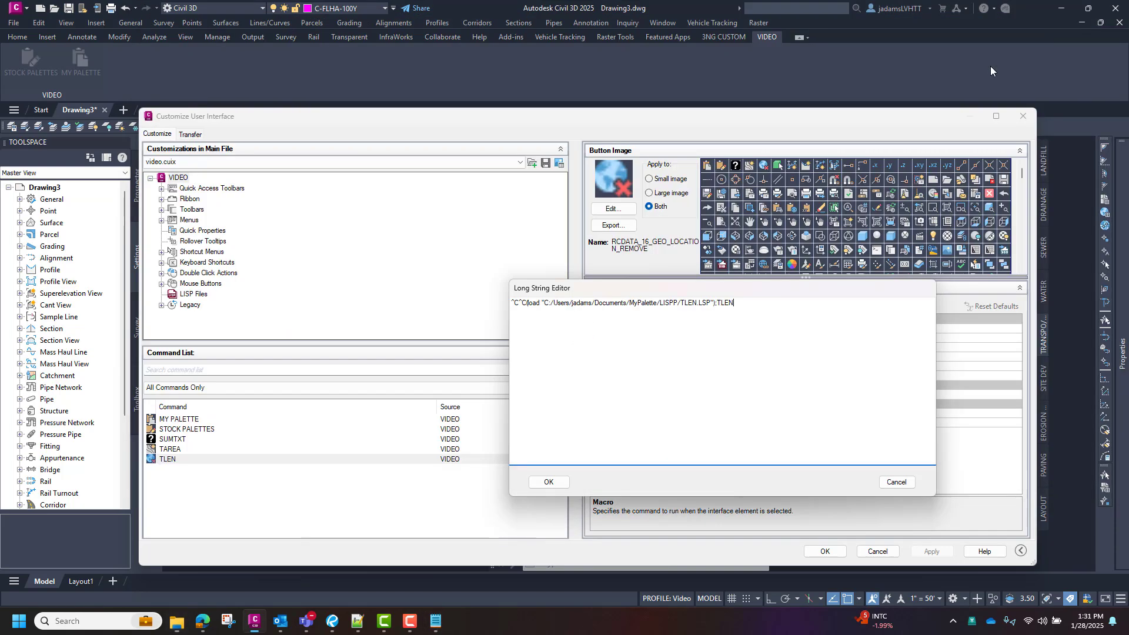
{"action": "left_click", "coordinate": [561, 483]}
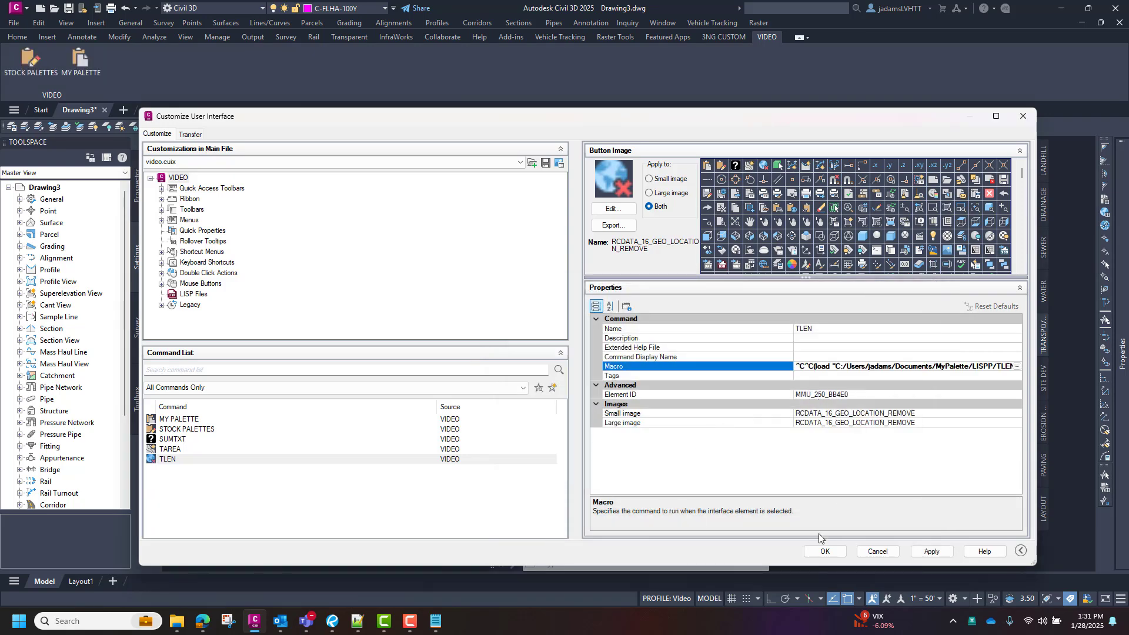
{"action": "left_click", "coordinate": [928, 550]}
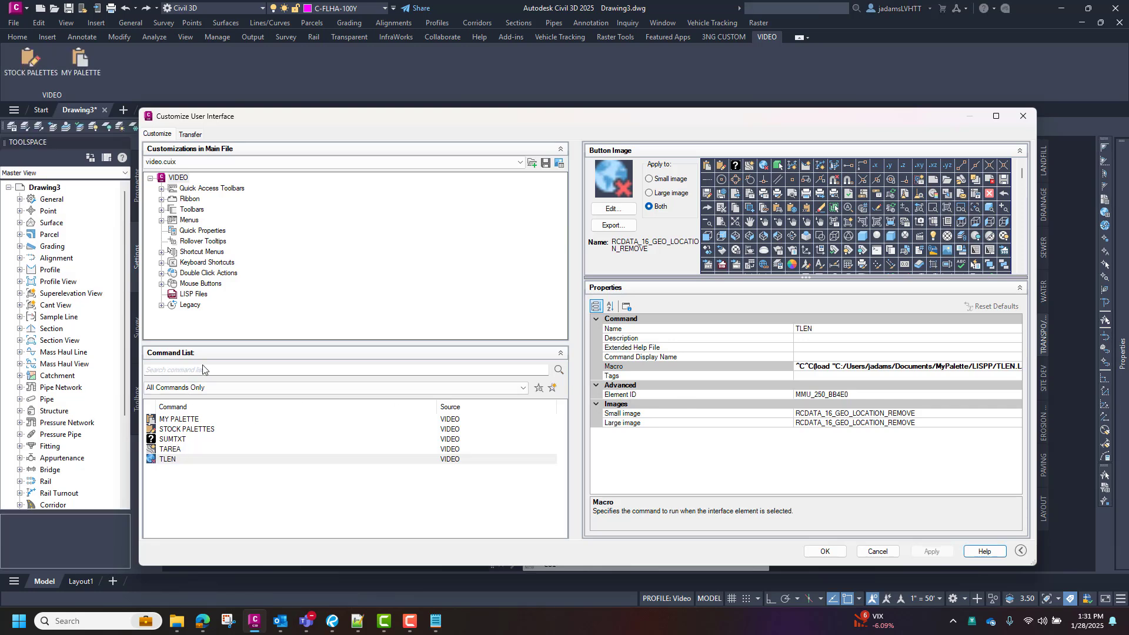
- Add the TLEN, TAREA and SUMTXT commands to Row 1 of the LISPS ribbon panel
{"action": "left_click", "coordinate": [162, 199]}
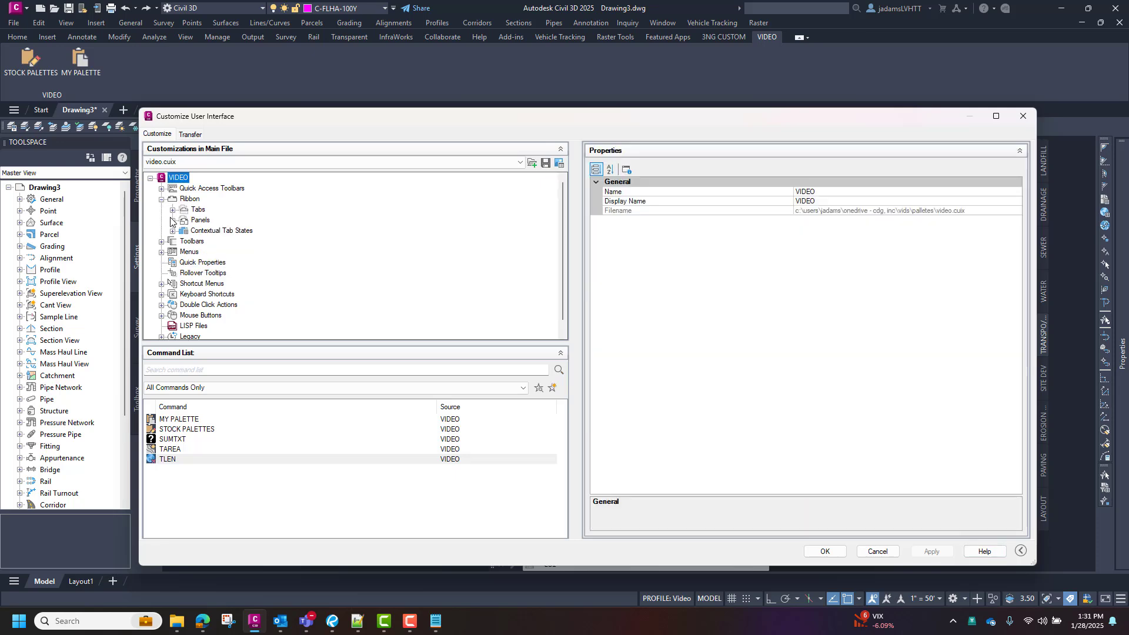
{"action": "left_click", "coordinate": [173, 220]}
{"action": "left_click", "coordinate": [184, 242]}
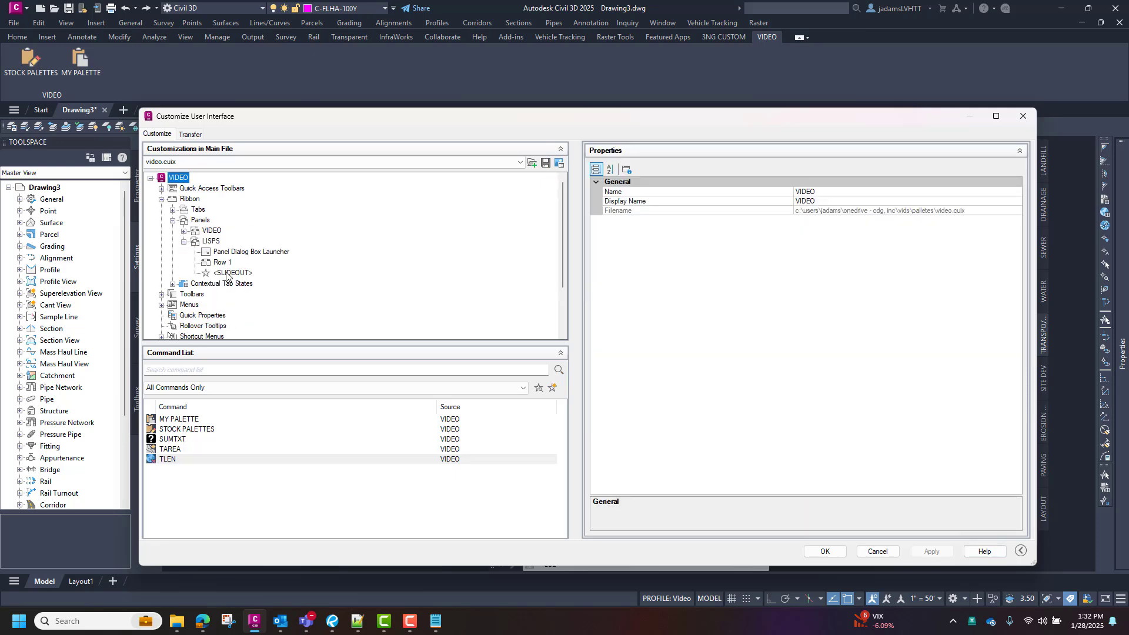
{"action": "left_click", "coordinate": [184, 441]}
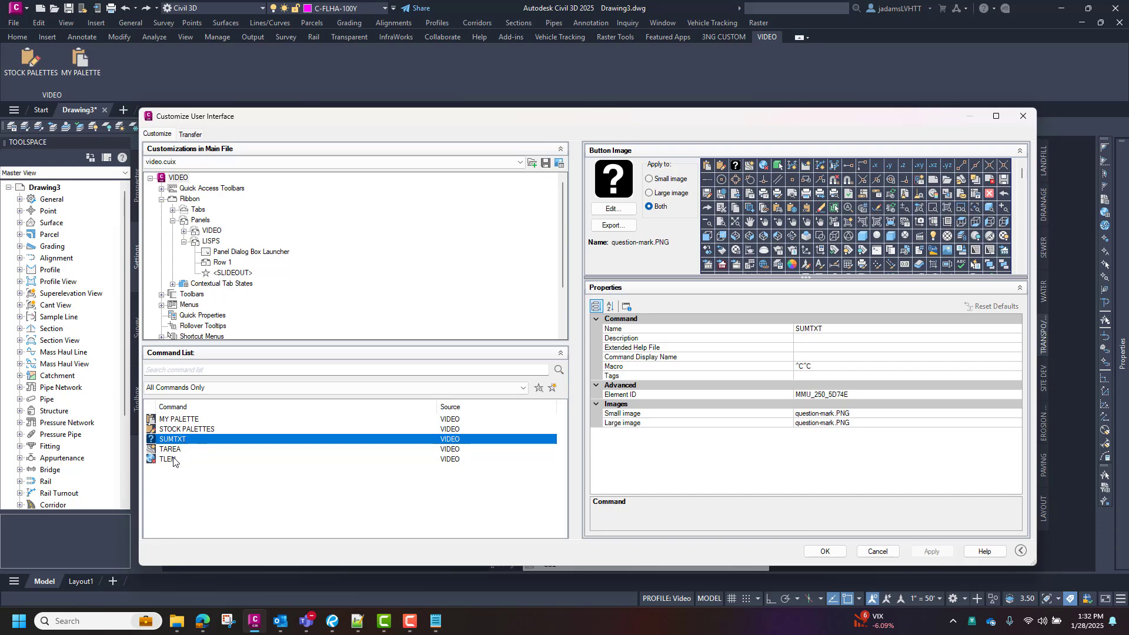
{"action": "left_click", "coordinate": [171, 460]}
{"action": "left_click_drag", "start_coordinate": [236, 354], "coordinate": [238, 219]}
{"action": "left_click_drag", "start_coordinate": [173, 450], "coordinate": [249, 207]}
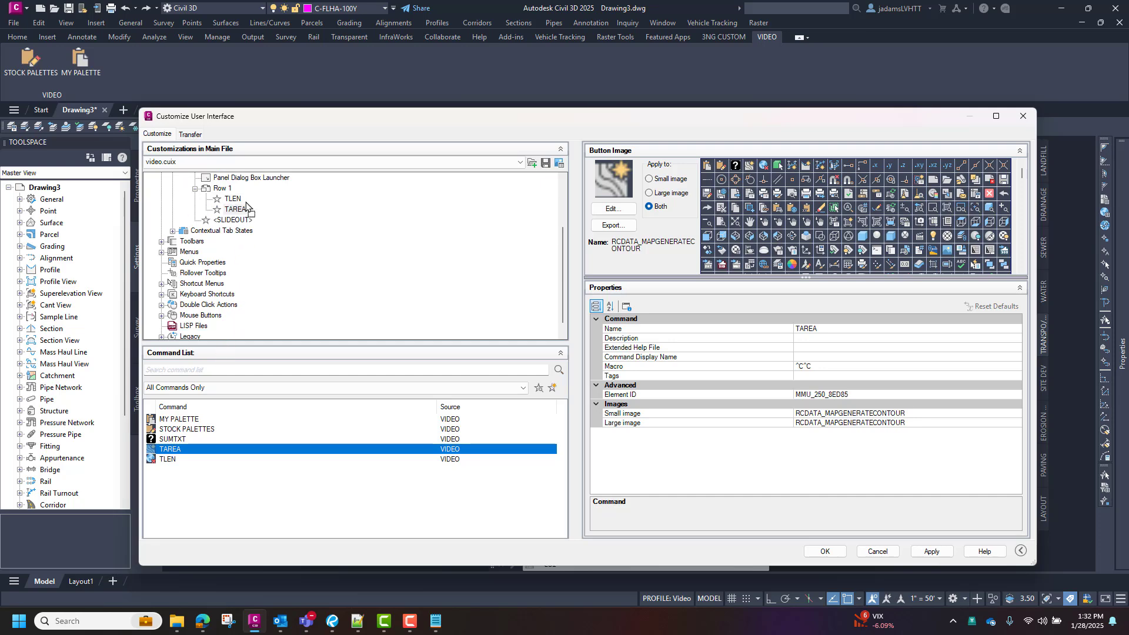
{"action": "left_click_drag", "start_coordinate": [166, 442], "coordinate": [256, 216]}
{"action": "scroll", "coordinate": [262, 222], "scroll_direction": "up", "scroll_amount": 3}
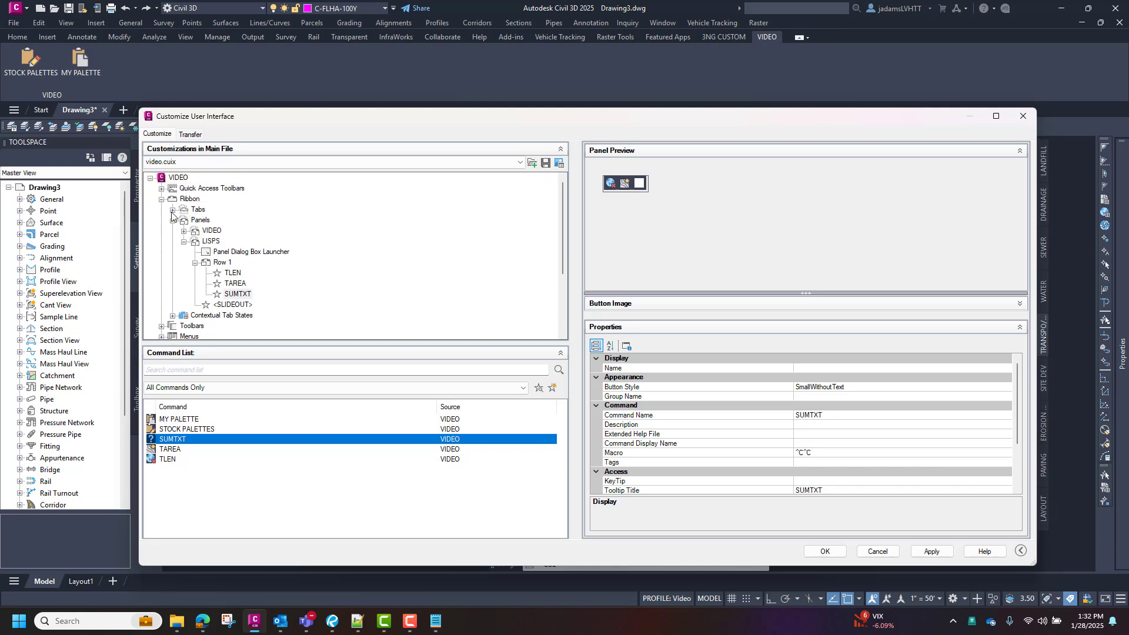
- Add the LISPS panel to the VIDEO ribbon tab and accept the user interface customizations
{"action": "left_click", "coordinate": [173, 211]}
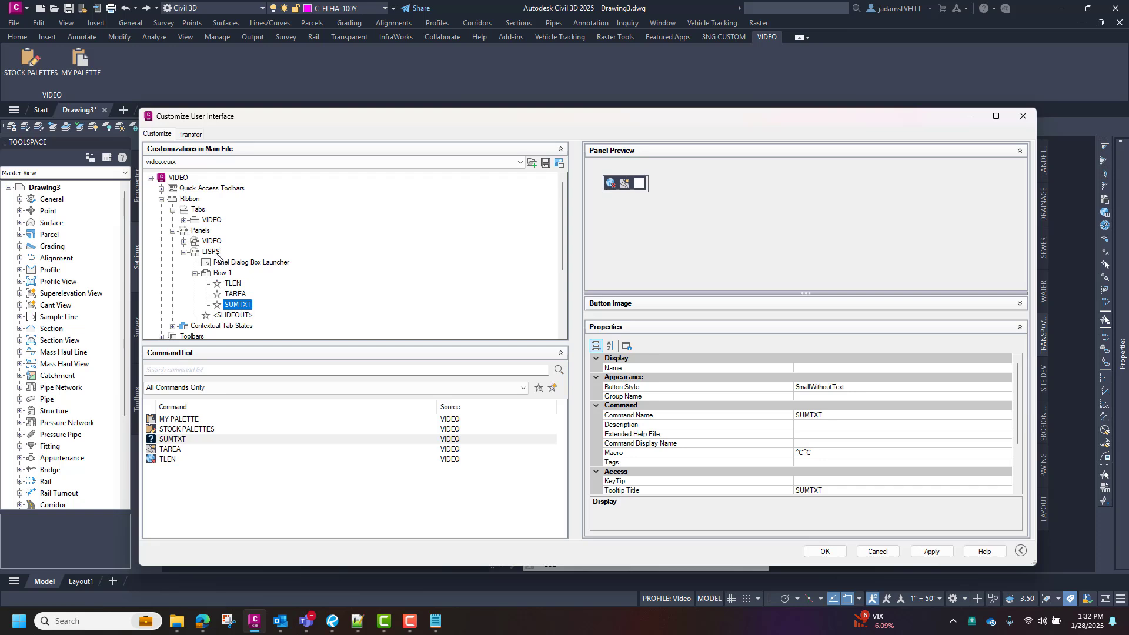
{"action": "mouse_move", "coordinate": [216, 255]}
{"action": "left_mouse_down"}
{"action": "mouse_move", "coordinate": [197, 209]}
{"action": "mouse_move", "coordinate": [212, 231]}
{"action": "left_mouse_up"}
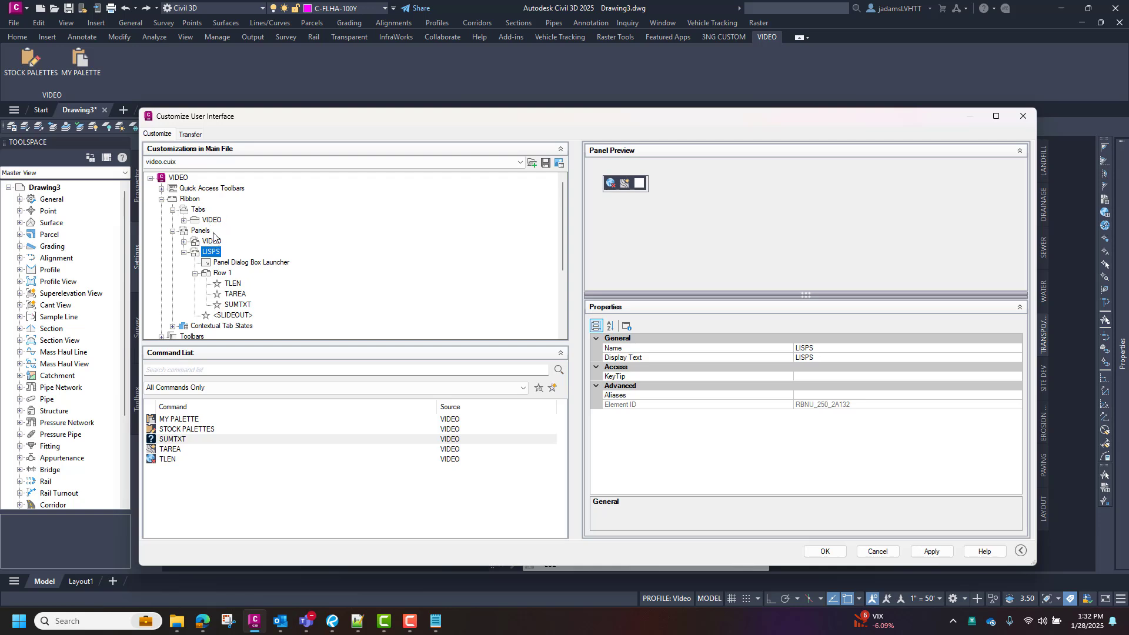
{"action": "left_click", "coordinate": [184, 220]}
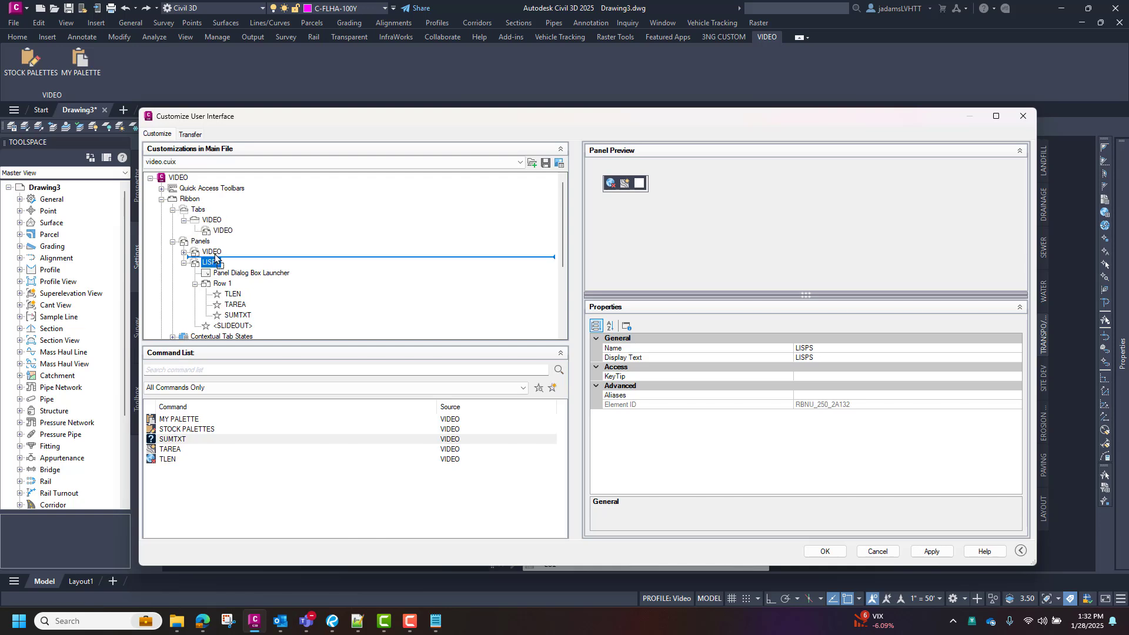
{"action": "mouse_move", "coordinate": [215, 263]}
{"action": "left_mouse_down"}
{"action": "mouse_move", "coordinate": [216, 230]}
{"action": "mouse_move", "coordinate": [231, 251]}
{"action": "left_mouse_up"}
{"action": "left_click", "coordinate": [823, 551]}
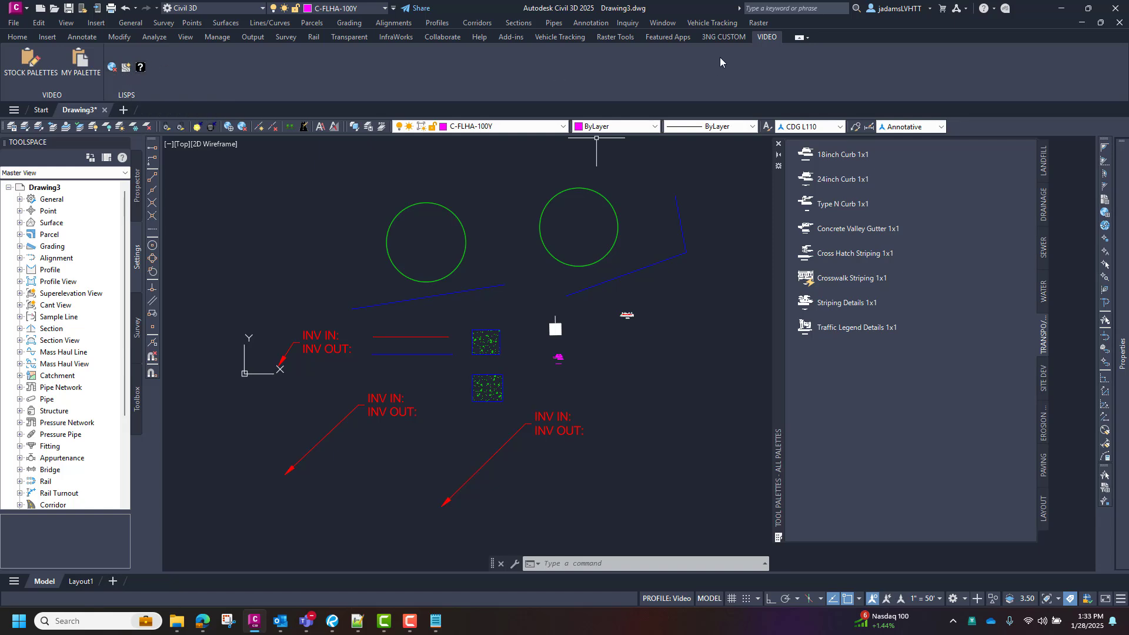
- Compare the button layout of the 3NG CUSTOM ribbon tab with that of the VIDEO tab
{"action": "left_click", "coordinate": [725, 37]}
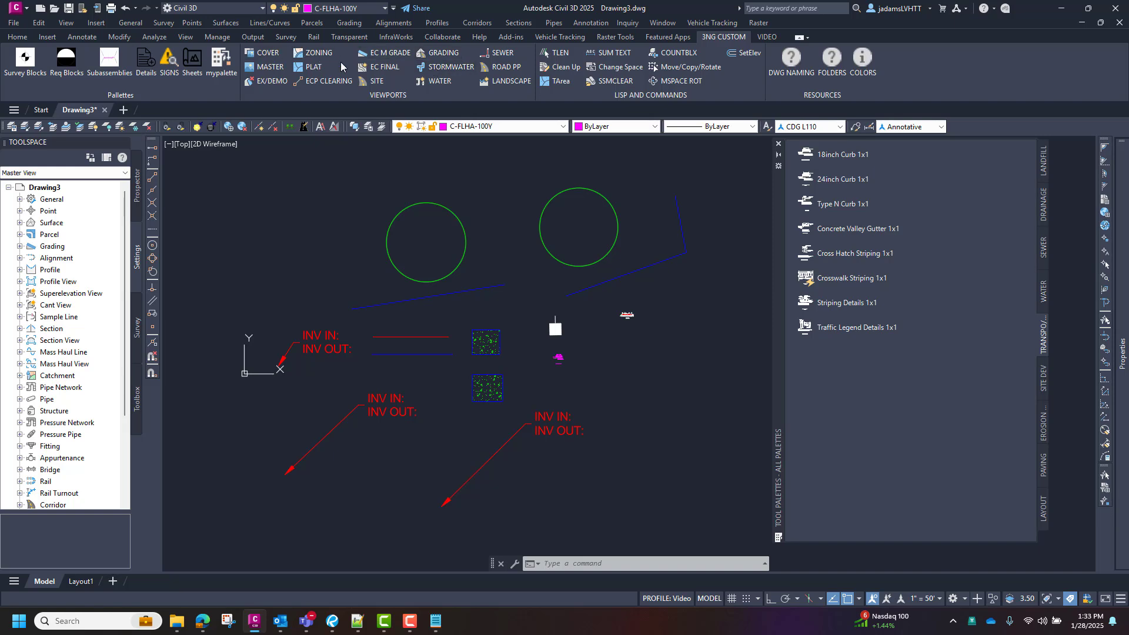
{"action": "left_click", "coordinate": [760, 39]}
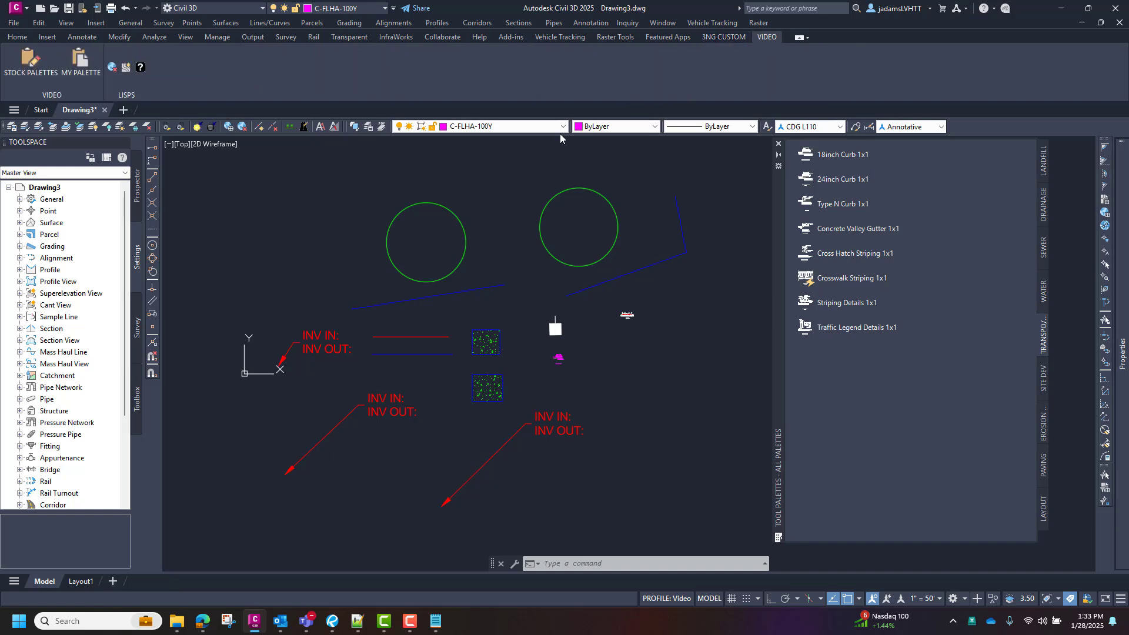
{"action": "left_click", "coordinate": [718, 37]}
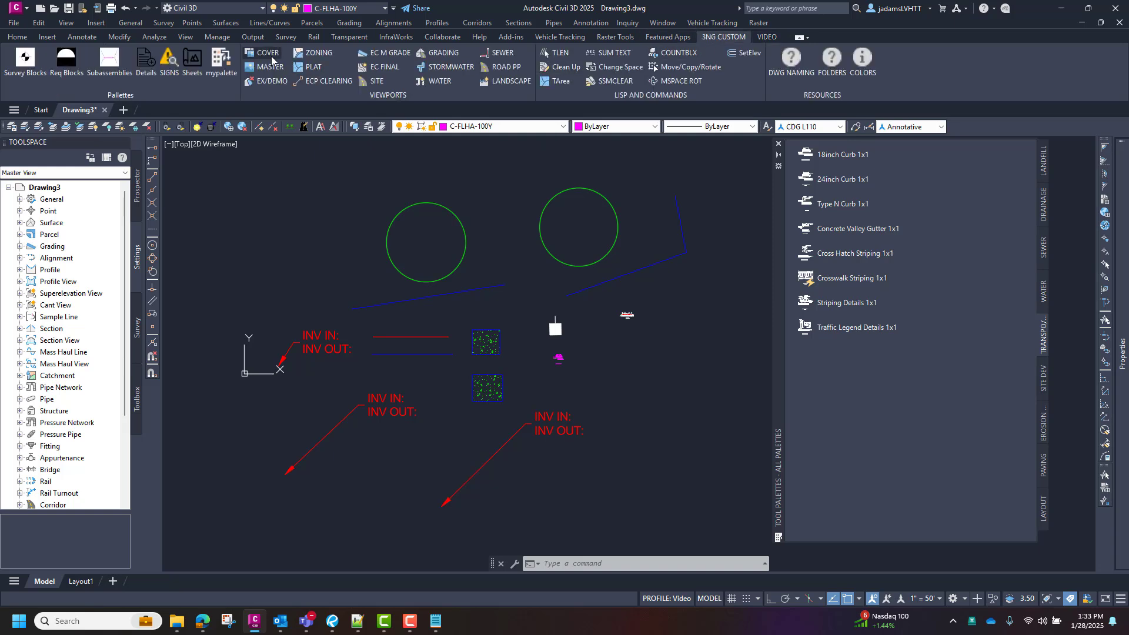
{"action": "left_click", "coordinate": [767, 37]}
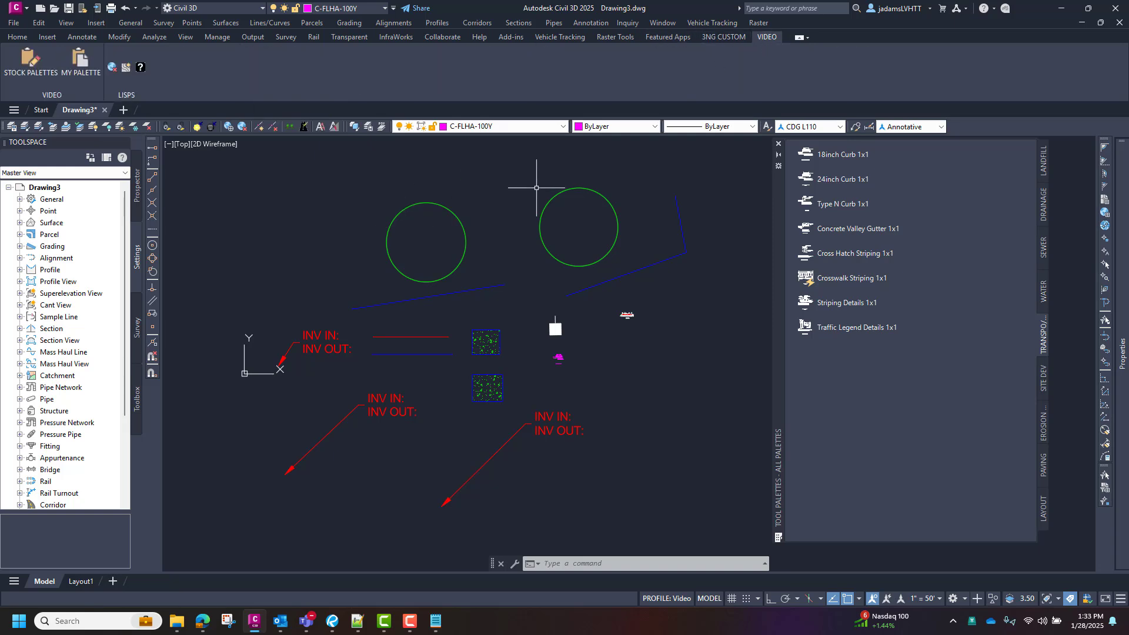
- Set the button style of TLEN in Row 1 of the LISPS panel in video.cuix to Large with Text (Horizontal)
{"action": "type", "text": "CUI"}
{"action": "key", "text": "Return"}
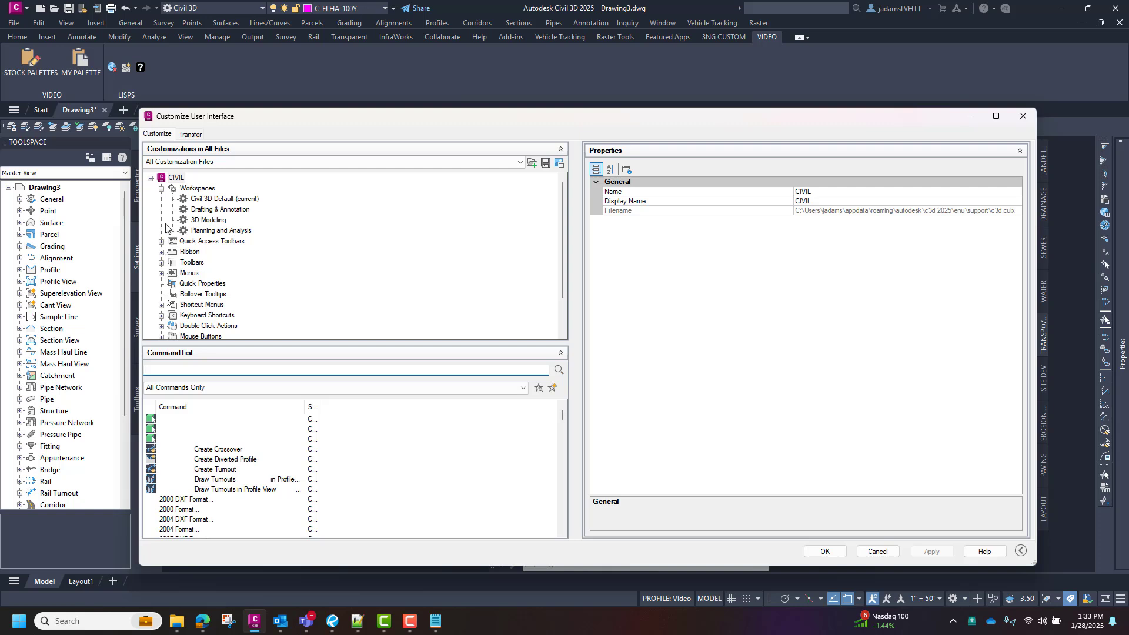
{"action": "left_click", "coordinate": [182, 163]}
{"action": "left_click", "coordinate": [170, 260]}
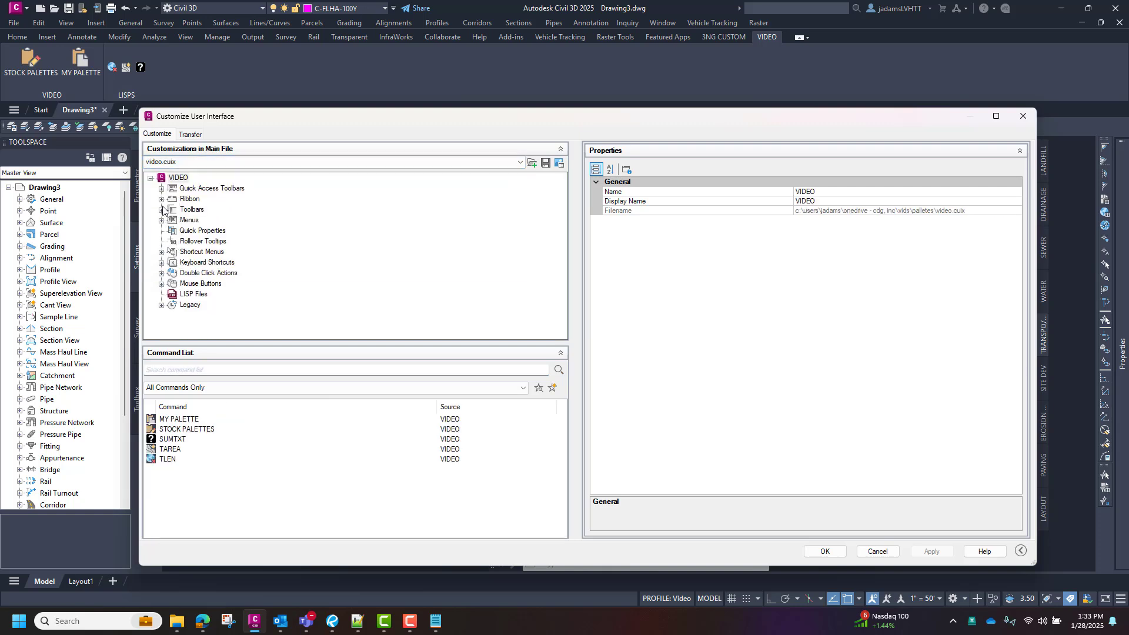
{"action": "left_click", "coordinate": [162, 200]}
{"action": "left_click", "coordinate": [172, 220]}
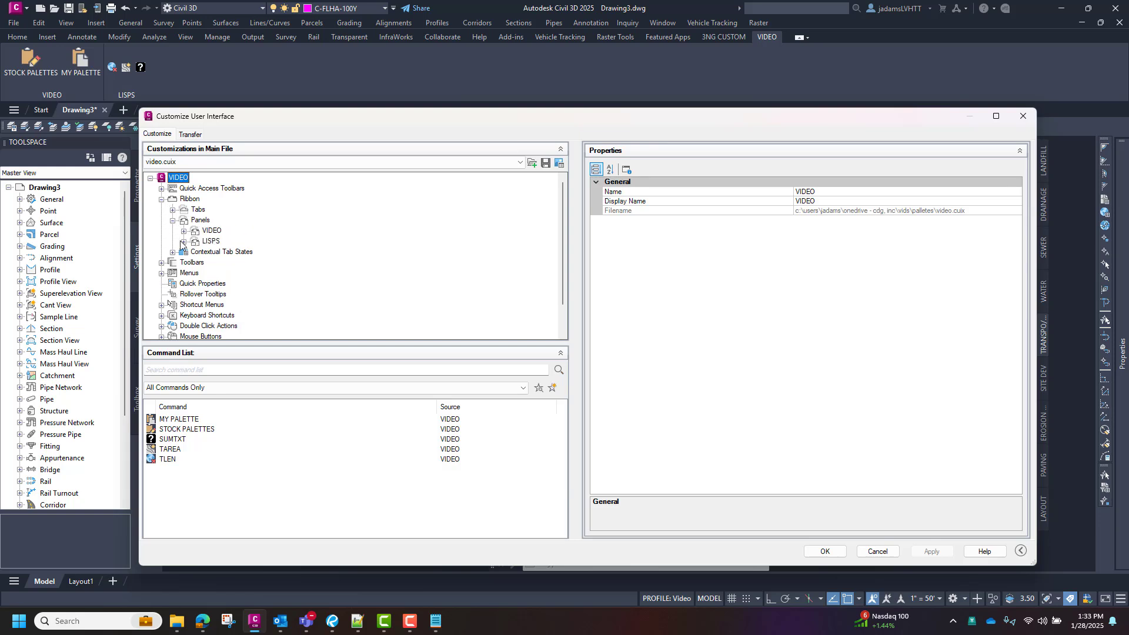
{"action": "left_click", "coordinate": [184, 242]}
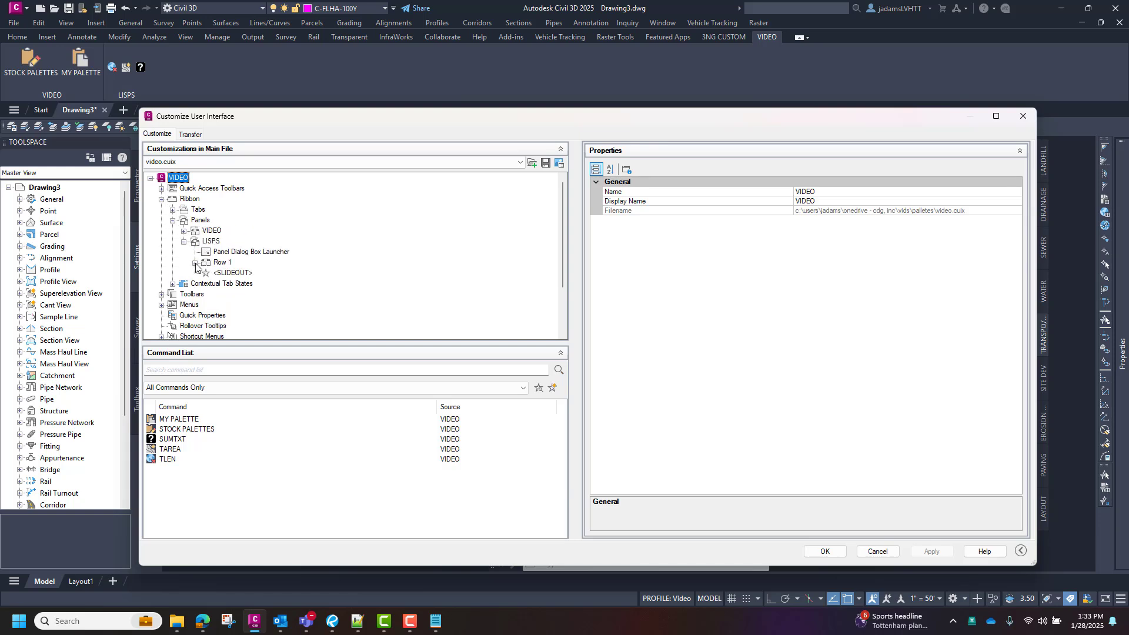
{"action": "left_click", "coordinate": [195, 263]}
{"action": "left_click", "coordinate": [232, 273]}
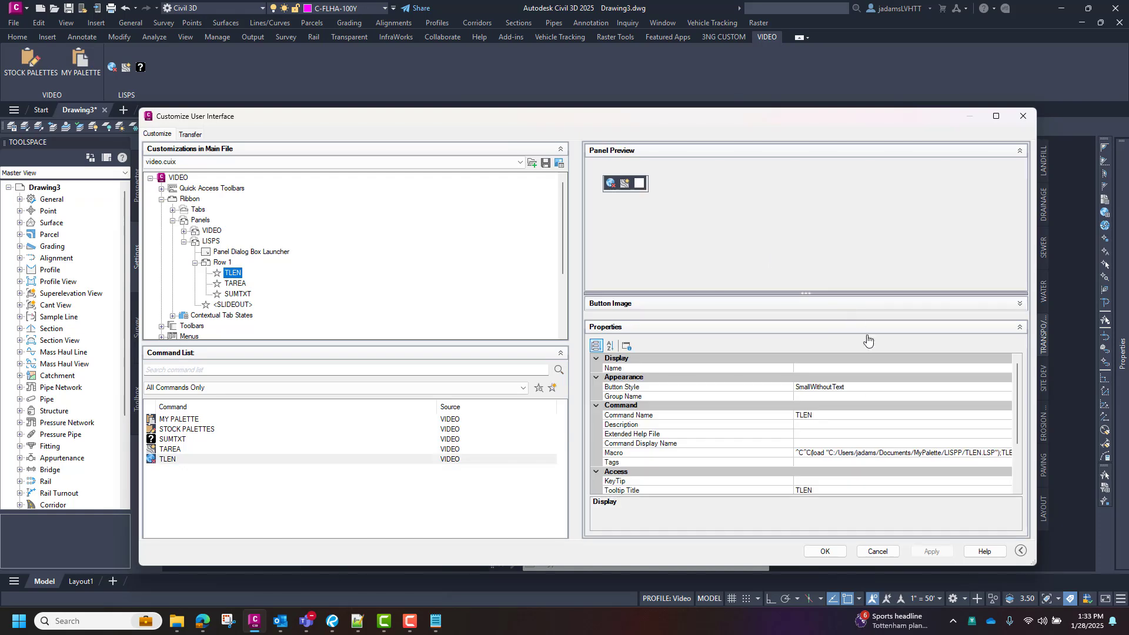
{"action": "left_click", "coordinate": [998, 386]}
{"action": "left_click", "coordinate": [1003, 387]}
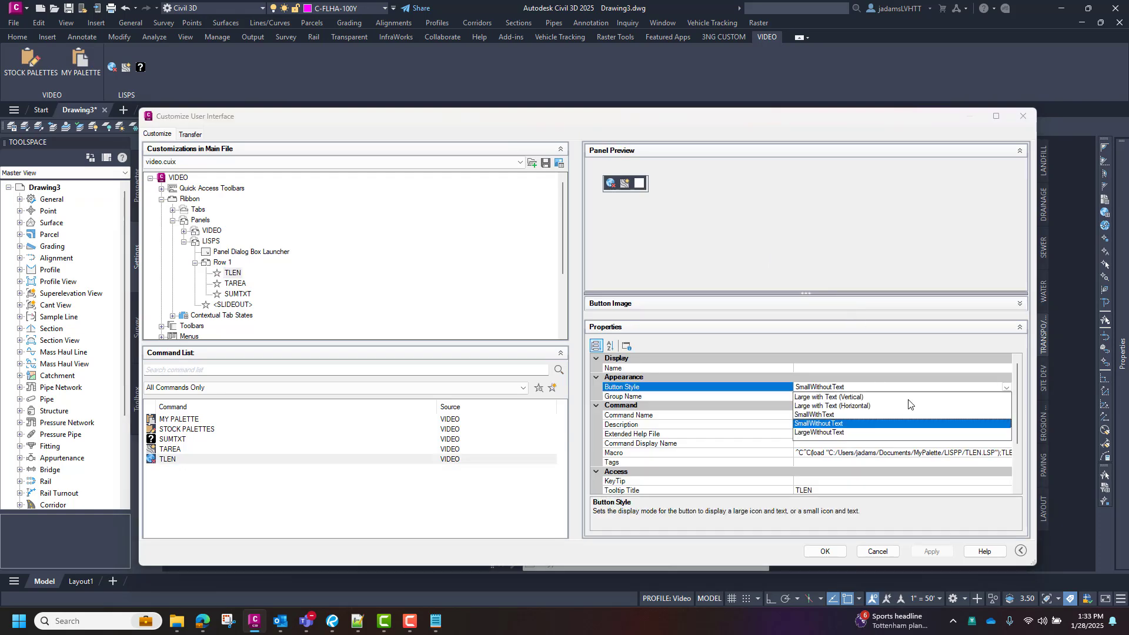
{"action": "left_click", "coordinate": [860, 406]}
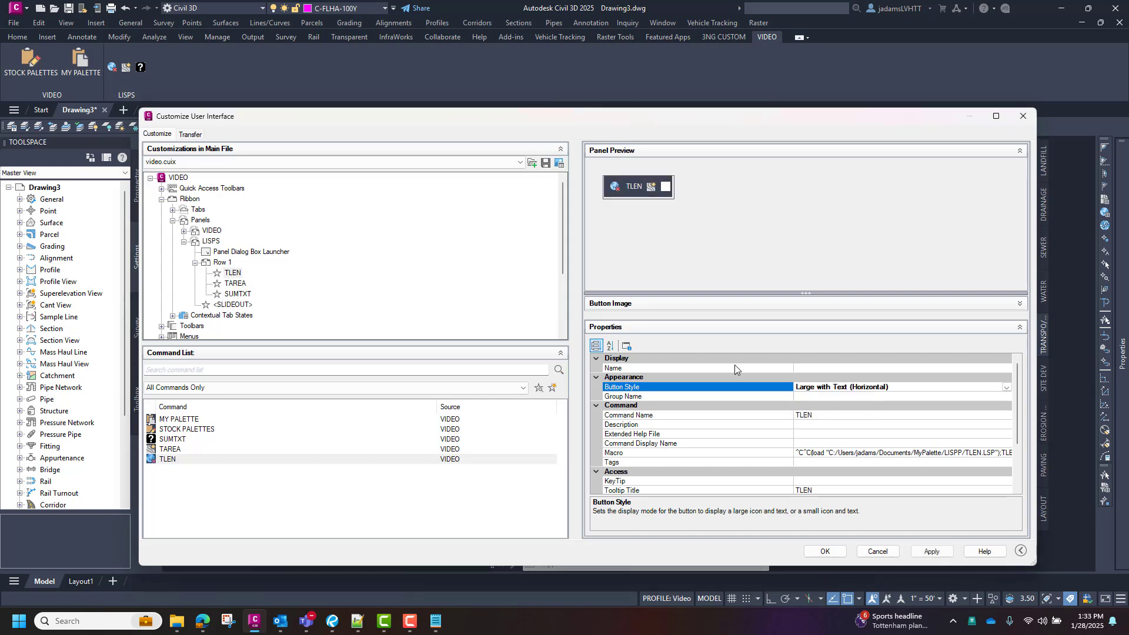
- Set the TAREA button's style to Large with Text (Horizontal)
{"action": "left_click", "coordinate": [235, 283]}
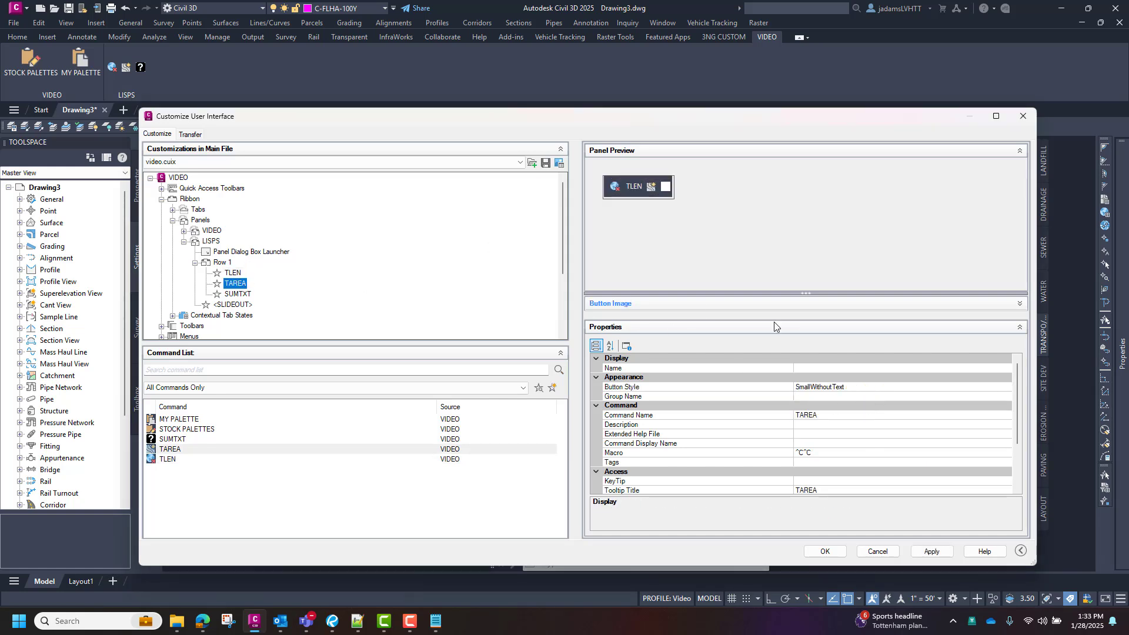
{"action": "left_click", "coordinate": [1007, 389]}
{"action": "left_click", "coordinate": [1007, 388]}
{"action": "left_click", "coordinate": [843, 406]}
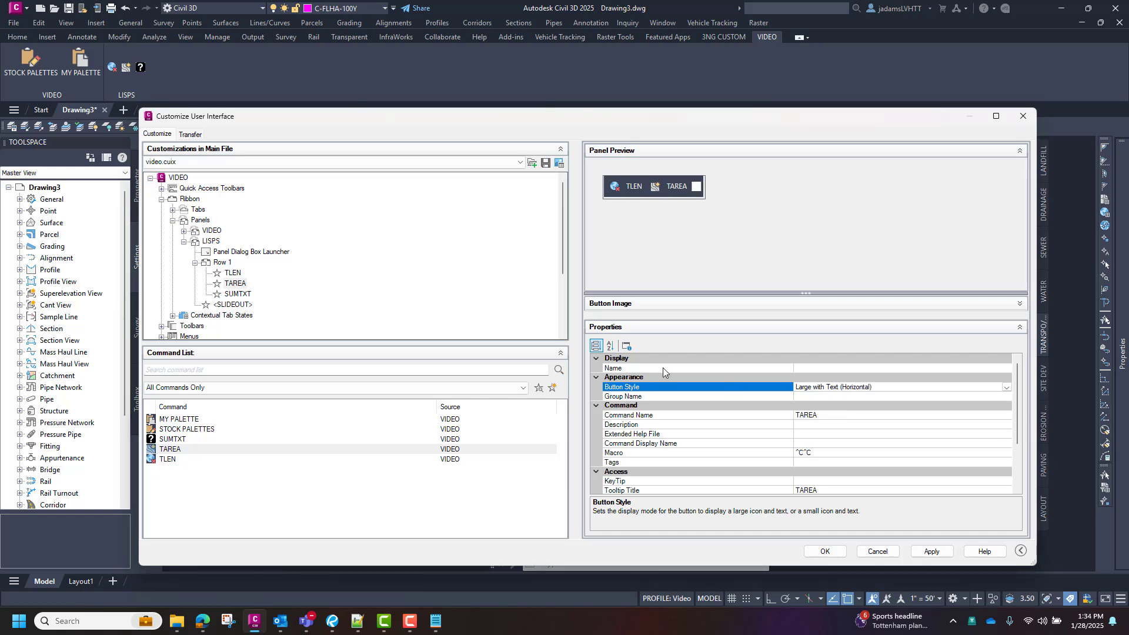
- Set the SUMTXT button's style to Large with Text (Horizontal) and accept the user interface customizations
{"action": "left_click", "coordinate": [236, 294]}
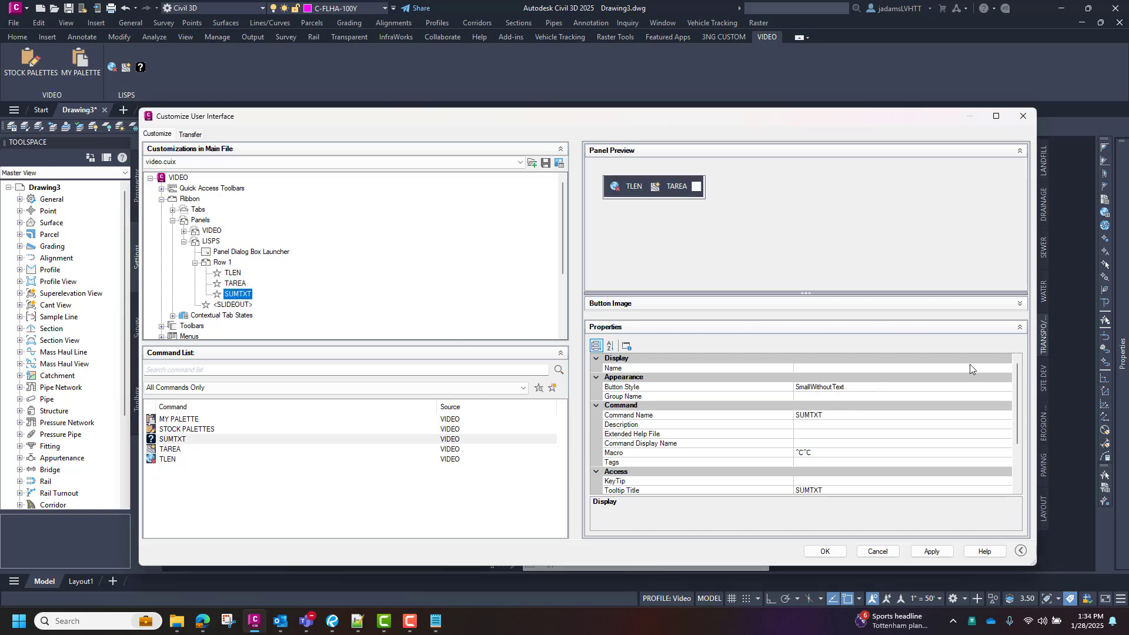
{"action": "left_click", "coordinate": [968, 386]}
{"action": "left_click", "coordinate": [1008, 388]}
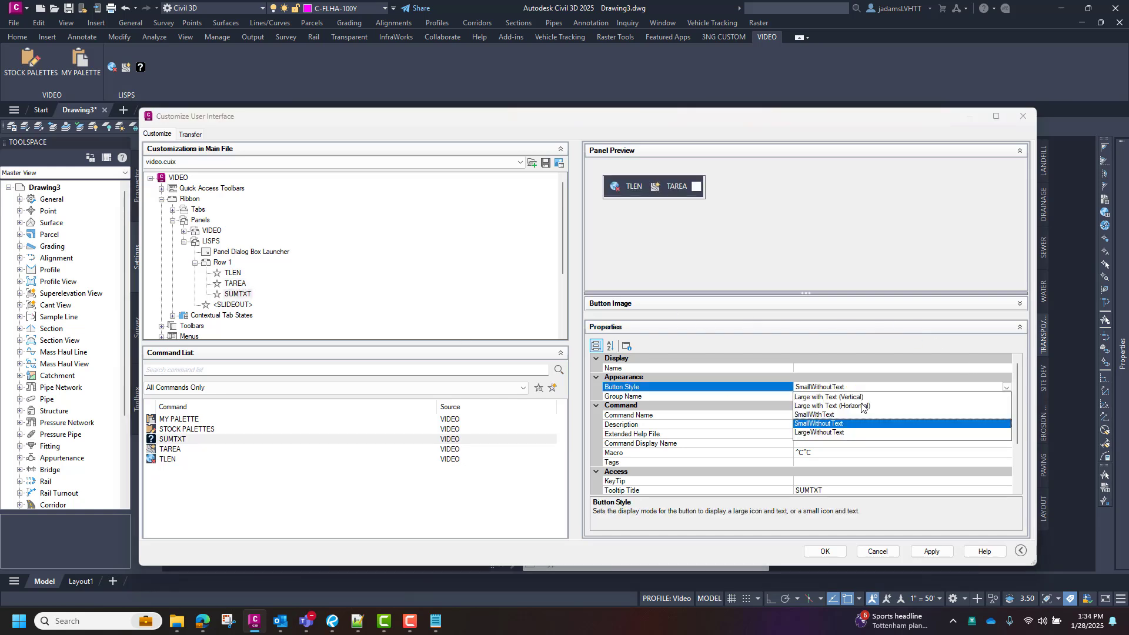
{"action": "left_click", "coordinate": [861, 403]}
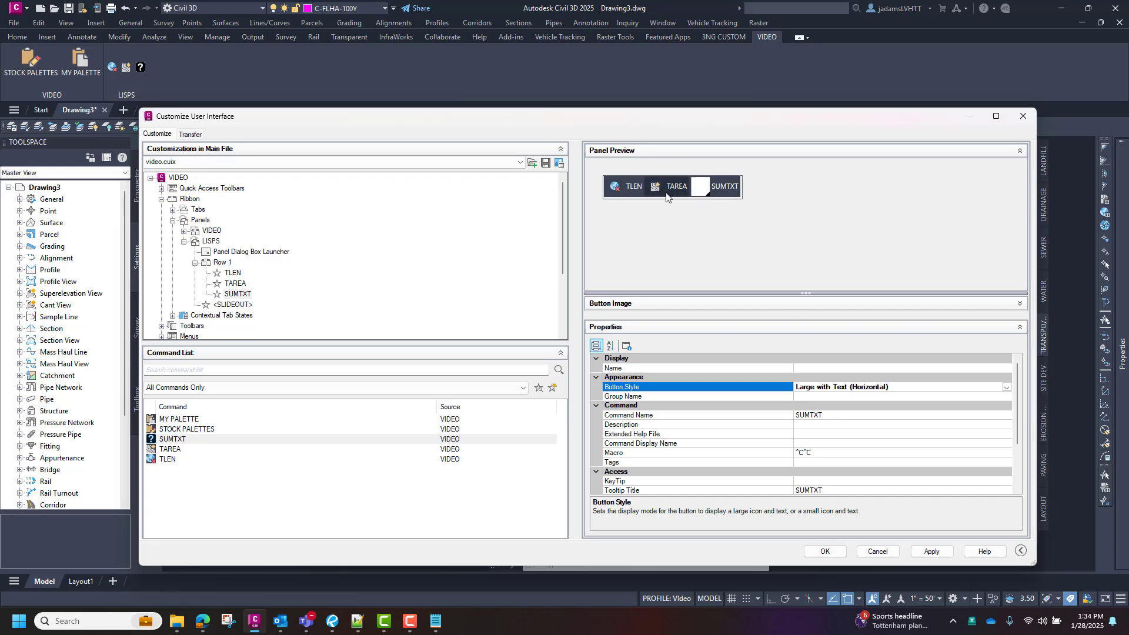
{"action": "left_click", "coordinate": [826, 551]}
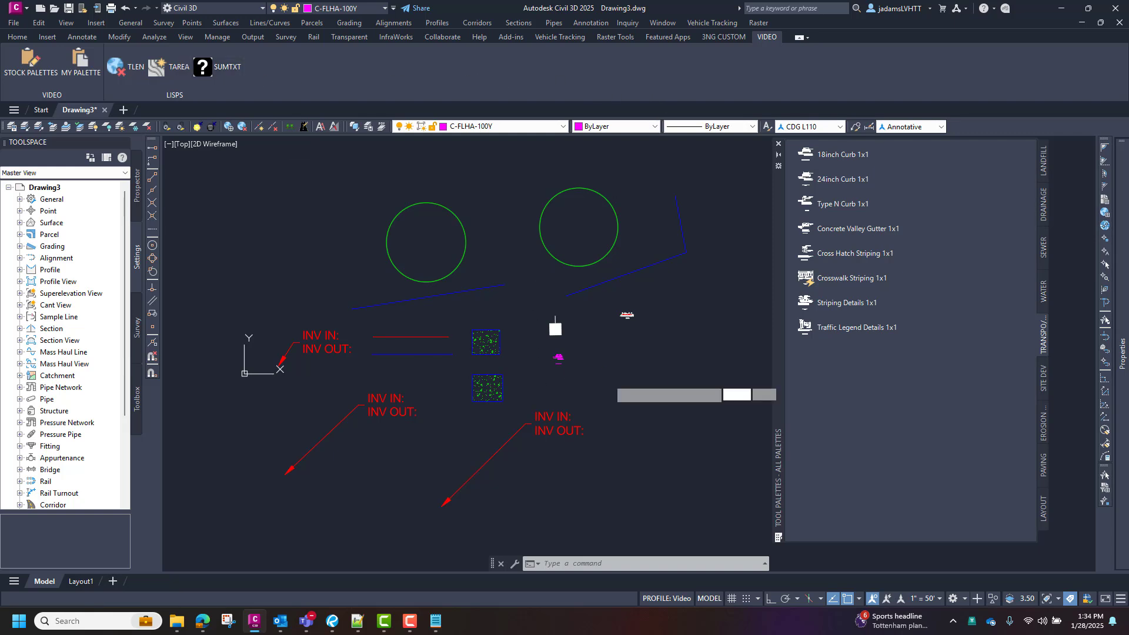
- Reopen the user interface customization for video.cuix and add two new rows to the LISPS ribbon panel
{"action": "left_click", "coordinate": [625, 378]}
{"action": "type", "text": "CU"}
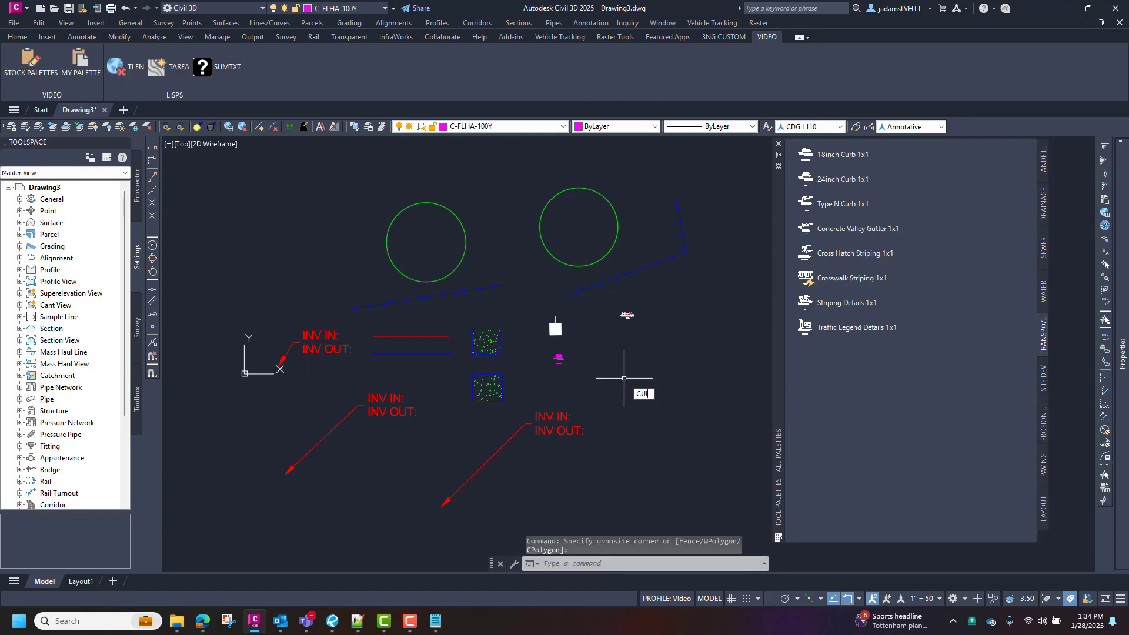
{"action": "type", "text": "I"}
{"action": "key", "text": "Return"}
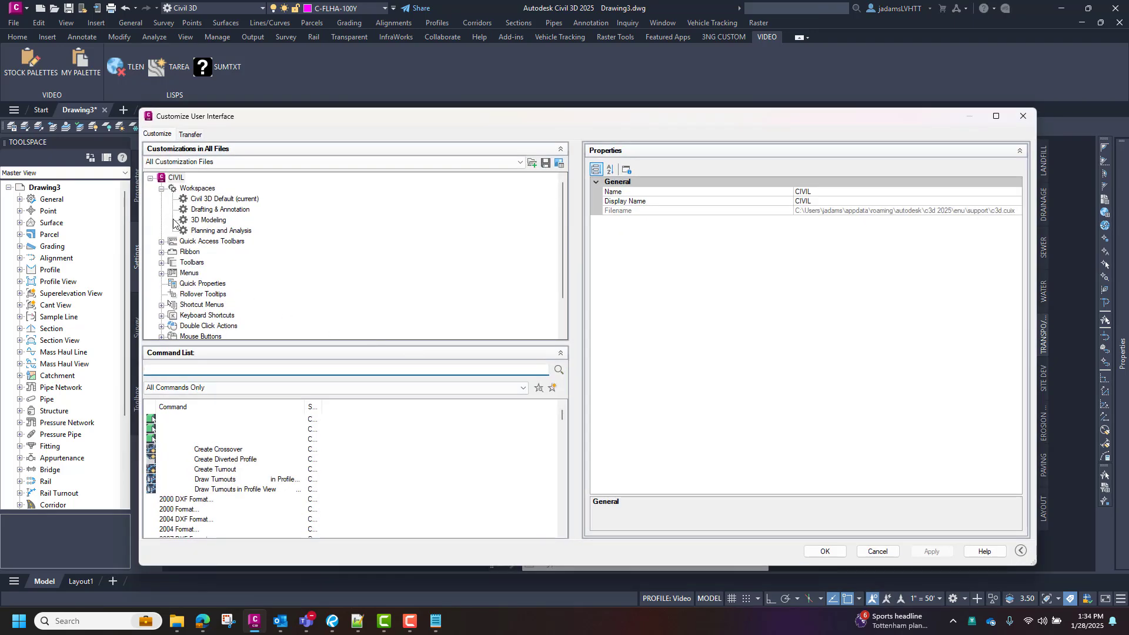
{"action": "left_click", "coordinate": [185, 162]}
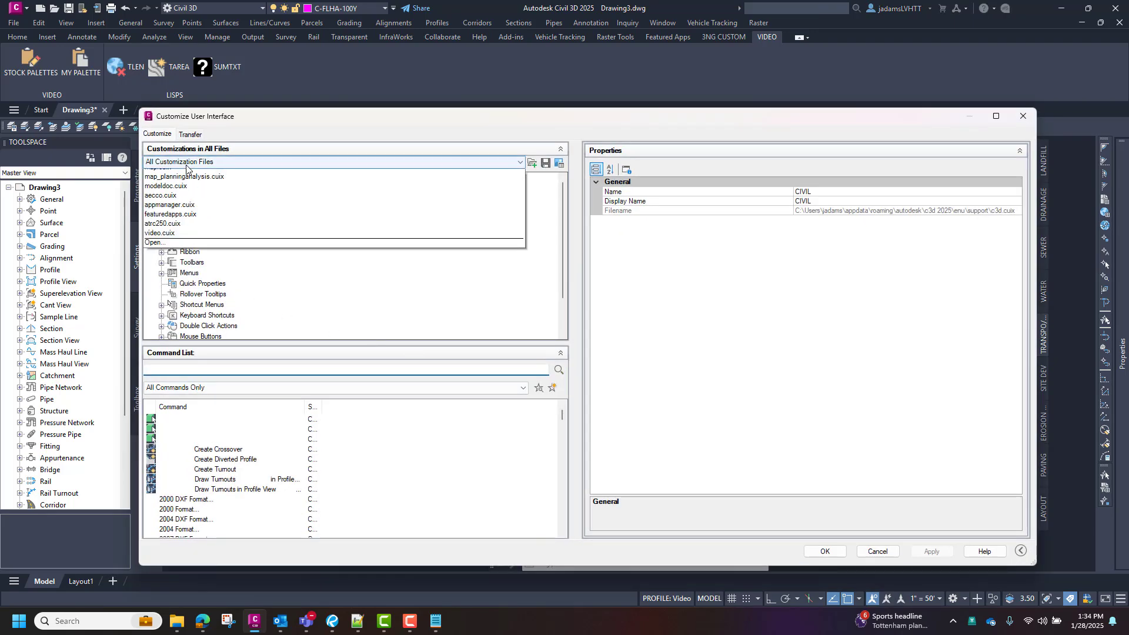
{"action": "left_click", "coordinate": [188, 259]}
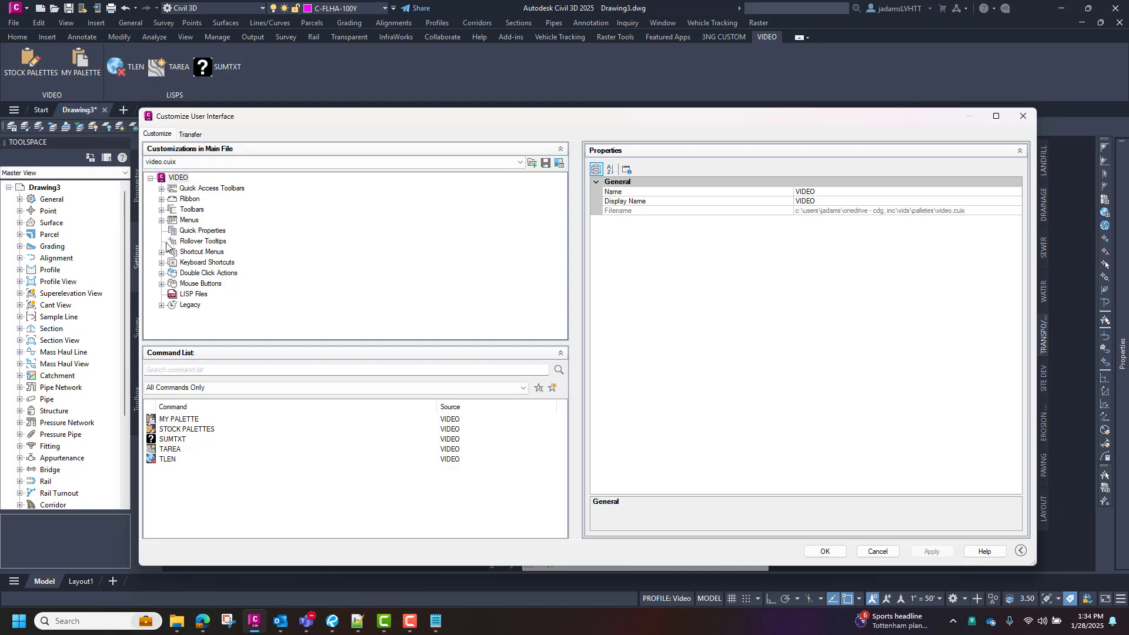
{"action": "left_click", "coordinate": [162, 199]}
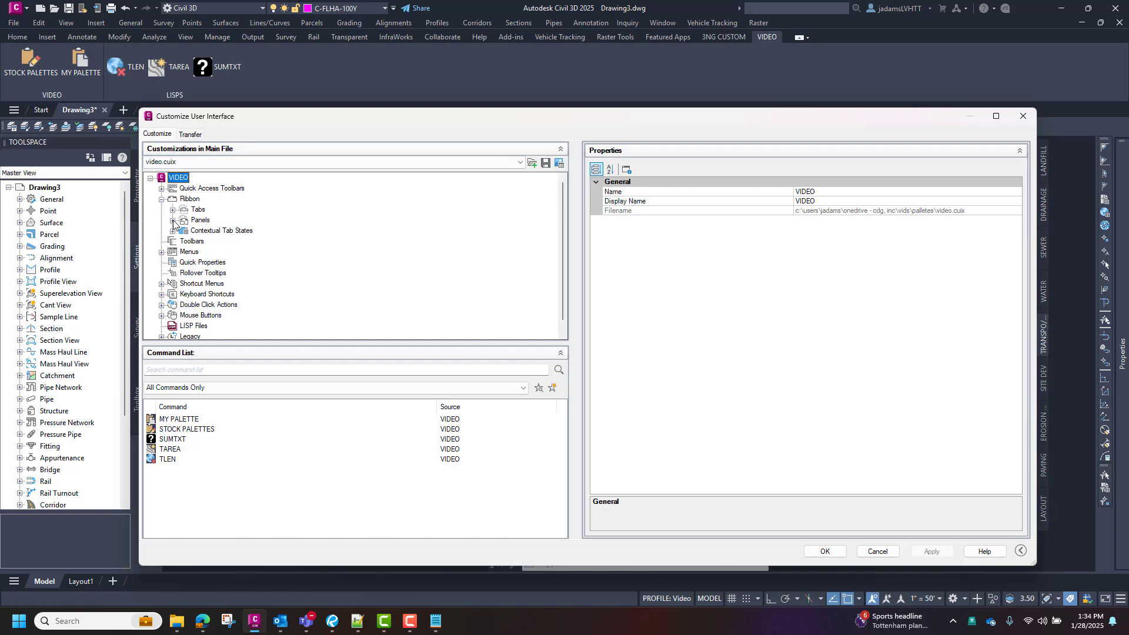
{"action": "left_click", "coordinate": [173, 221]}
{"action": "left_click", "coordinate": [183, 242]}
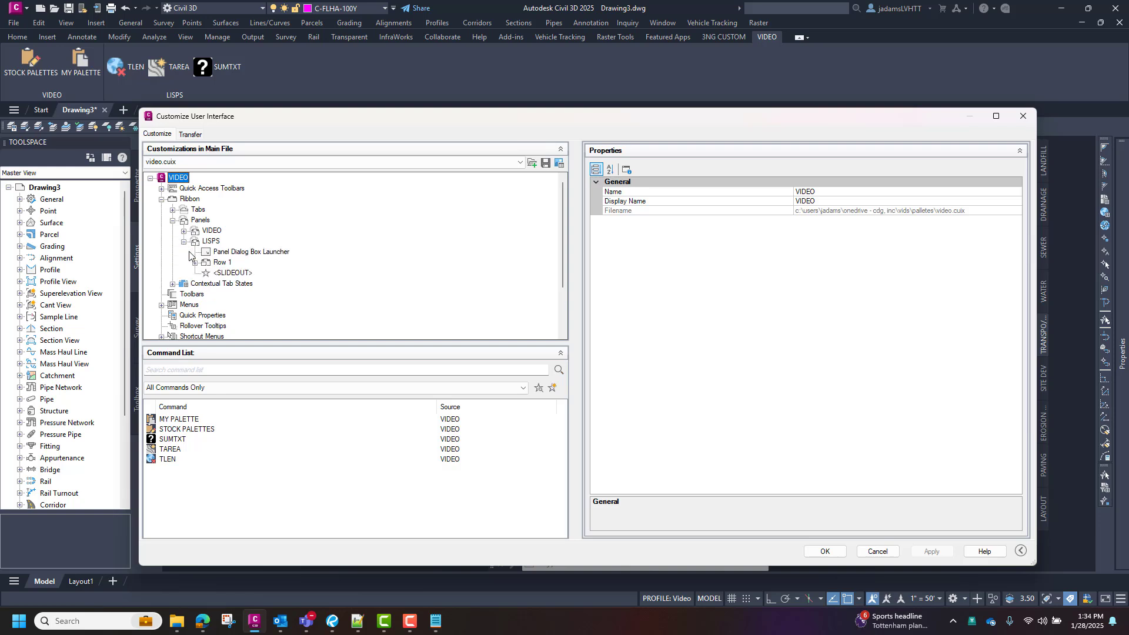
{"action": "left_click", "coordinate": [195, 263]}
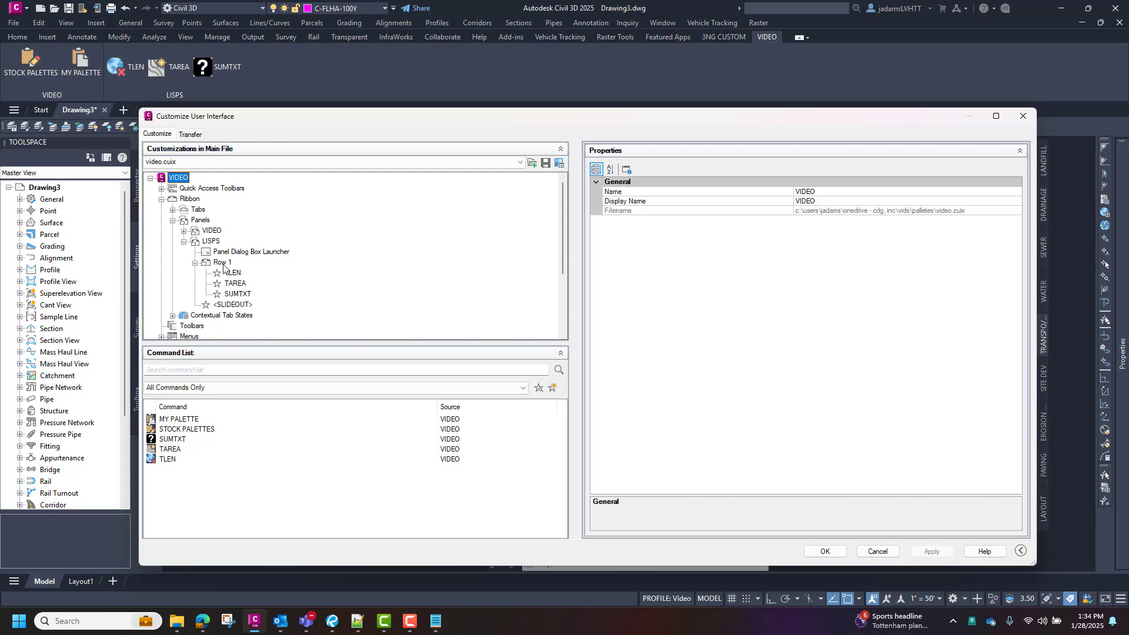
{"action": "right_click", "coordinate": [213, 242]}
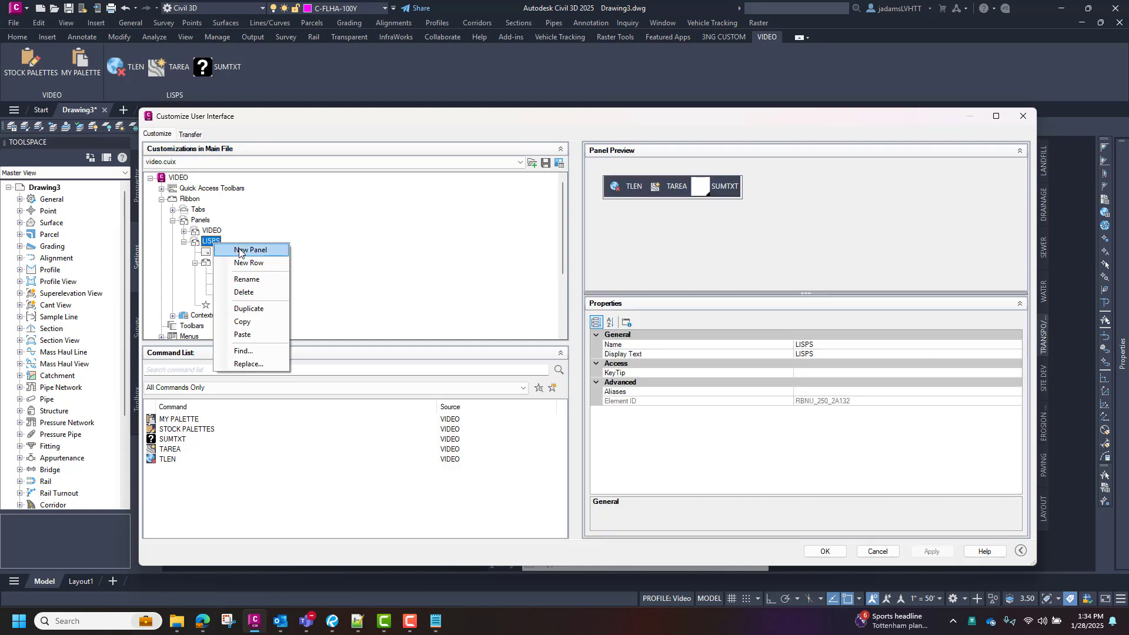
{"action": "left_click", "coordinate": [246, 263]}
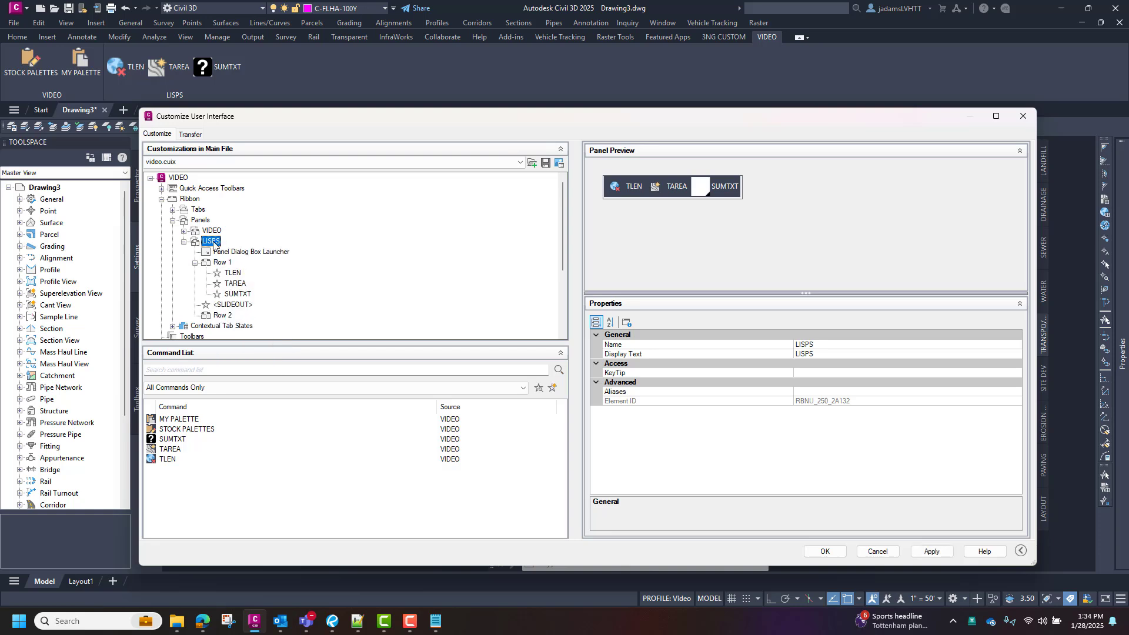
{"action": "right_click", "coordinate": [213, 244]}
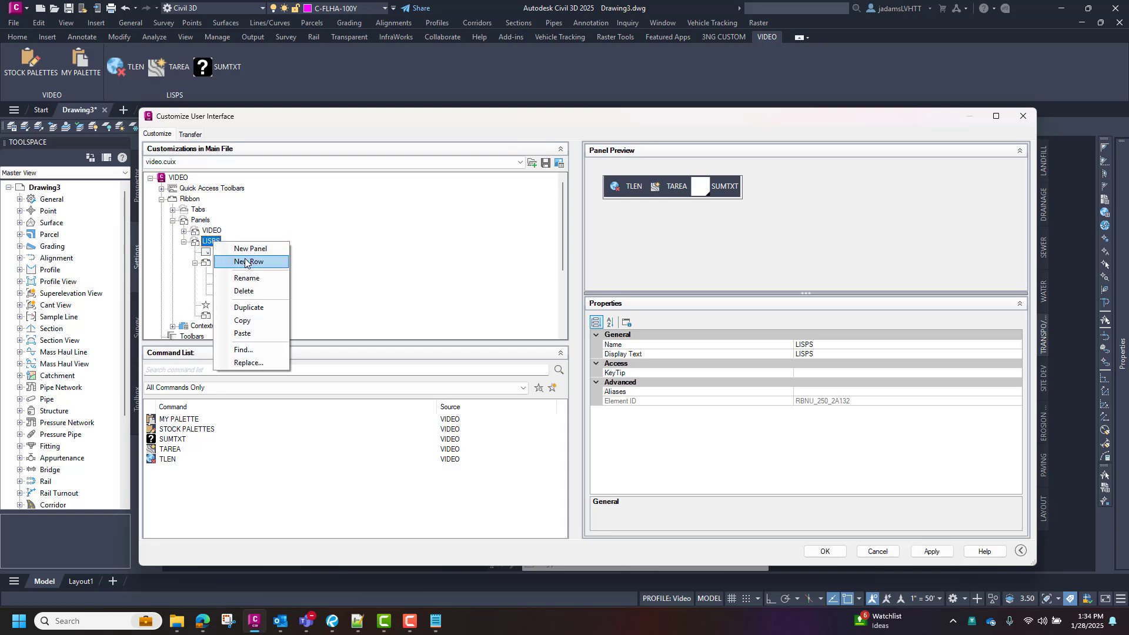
{"action": "left_click", "coordinate": [246, 263]}
- Move TAREA to Row 2 and SUMTXT to Row 3 of the LISPS panel, and accept the customizations
{"action": "scroll", "coordinate": [244, 270], "scroll_direction": "down", "scroll_amount": 1}
{"action": "mouse_move", "coordinate": [236, 253]}
{"action": "left_mouse_down"}
{"action": "mouse_move", "coordinate": [241, 285]}
{"action": "mouse_move", "coordinate": [229, 297]}
{"action": "left_mouse_up"}
{"action": "left_click", "coordinate": [241, 253]}
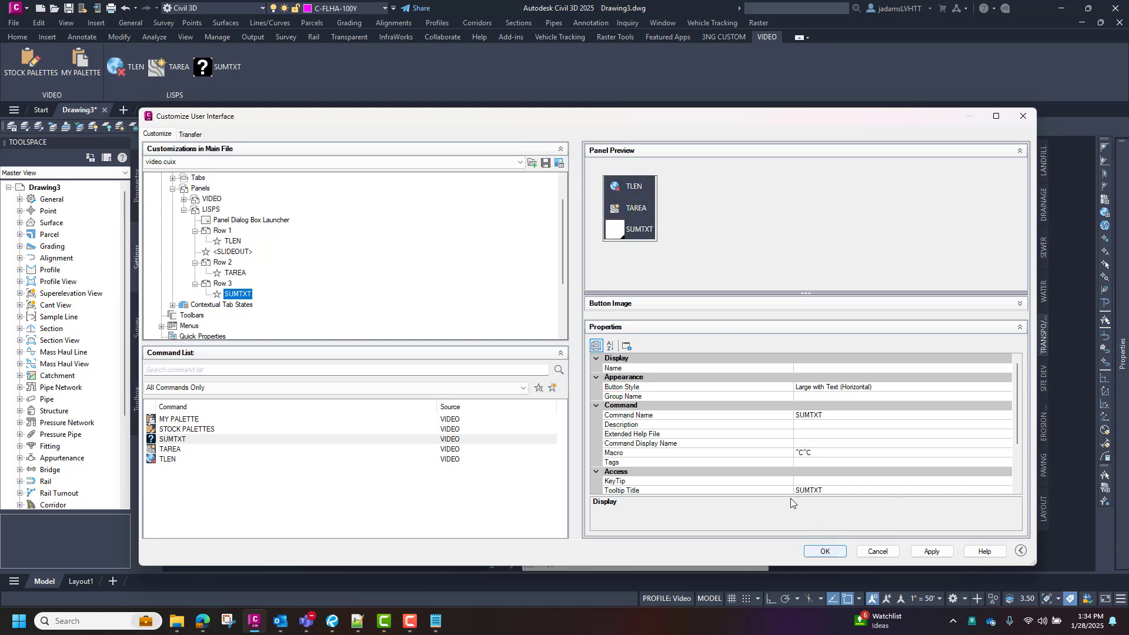
{"action": "left_click", "coordinate": [826, 551]}
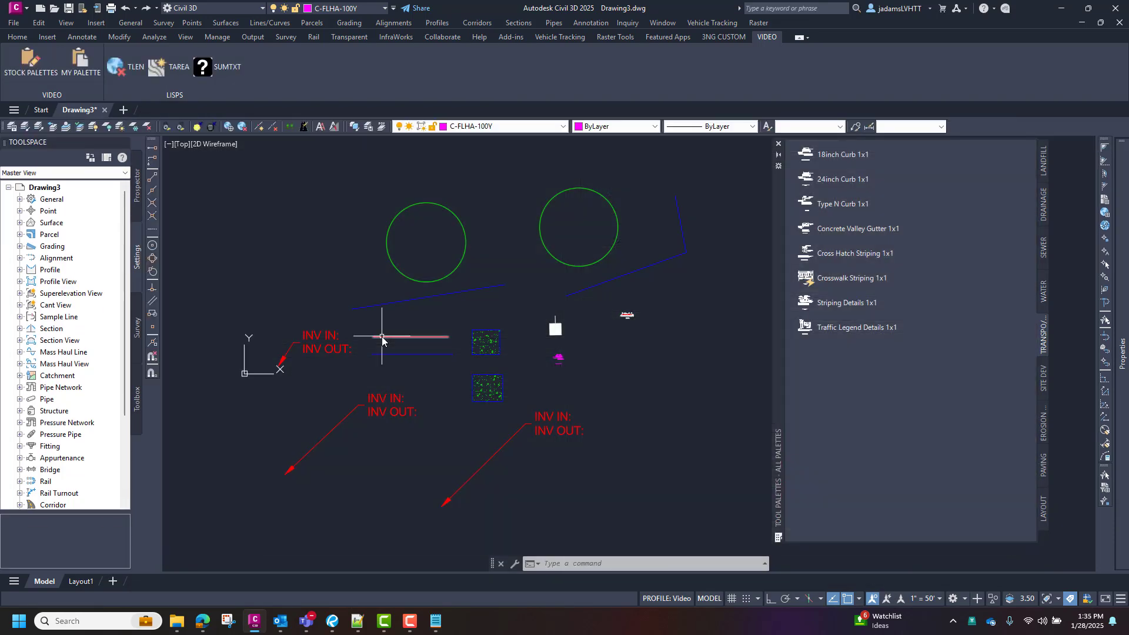
- Check how the LISPS ribbon panel's buttons are laid out, including those in its slideout
{"action": "left_click", "coordinate": [133, 95]}
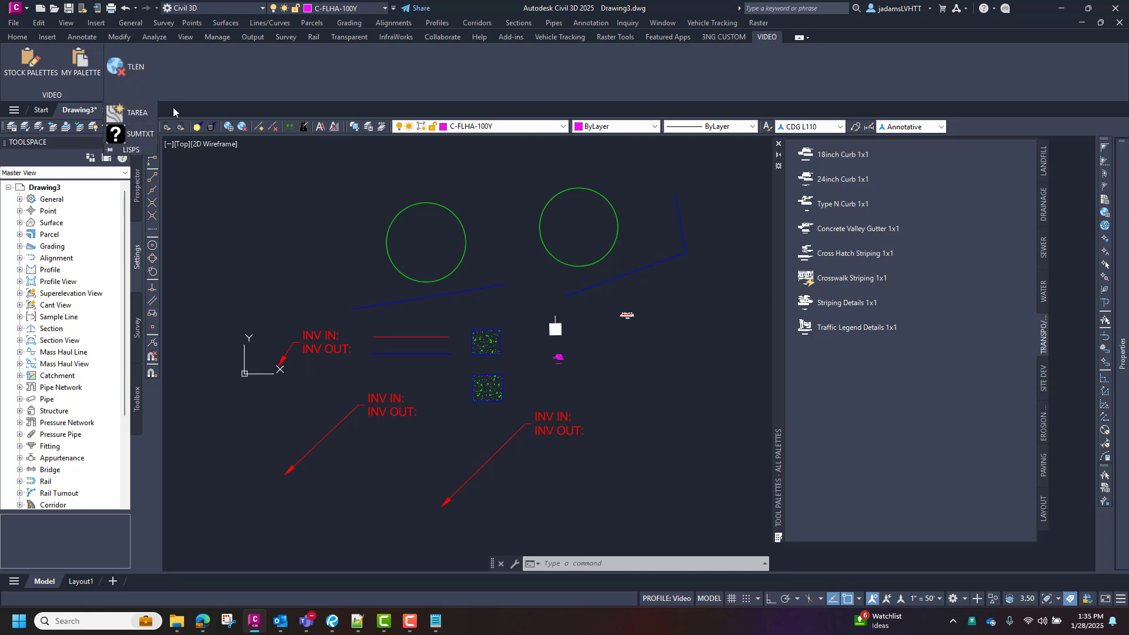
{"action": "left_click", "coordinate": [226, 186]}
{"action": "left_click", "coordinate": [207, 208]}
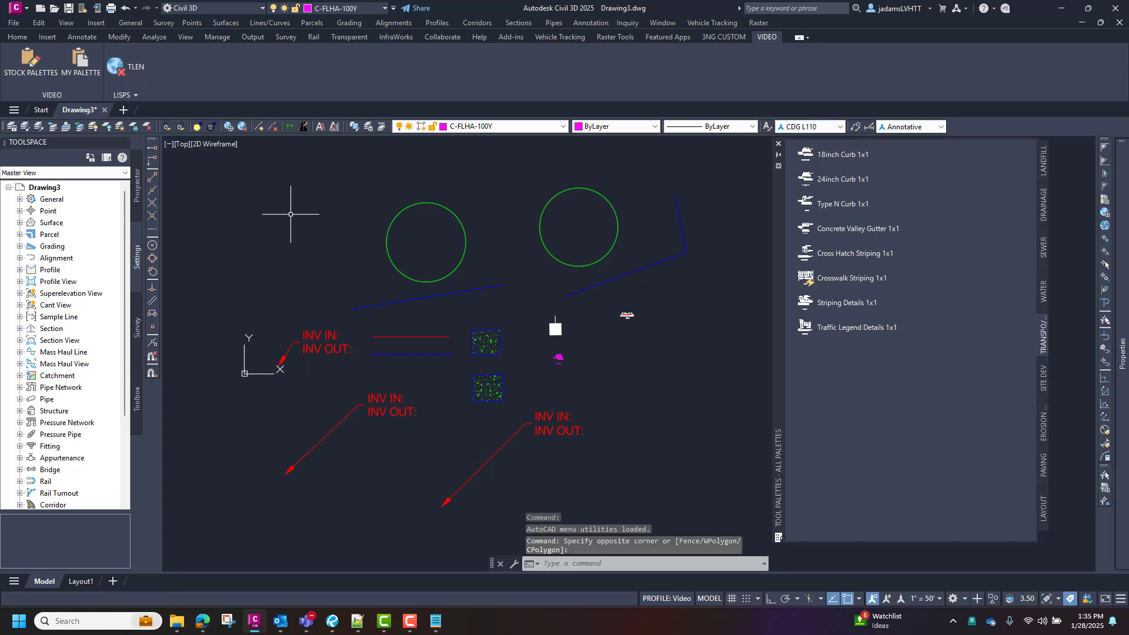
- Reopen the user interface customization for video.cuix and expand its list of ribbon panels
{"action": "type", "text": "CUI"}
{"action": "key", "text": "Return"}
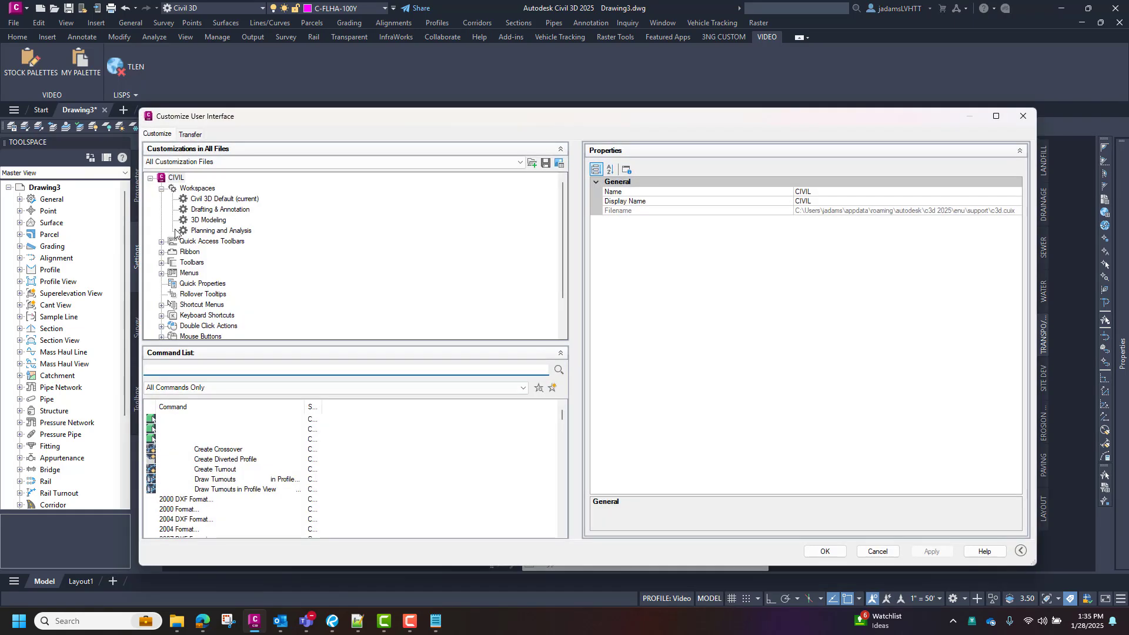
{"action": "left_click", "coordinate": [184, 164]}
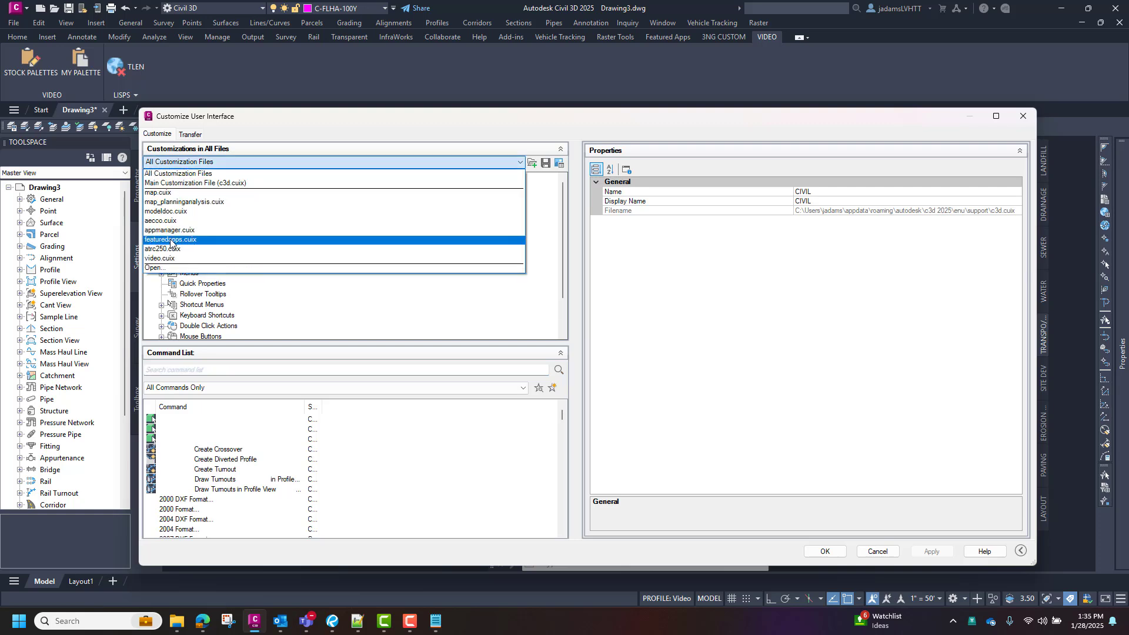
{"action": "left_click", "coordinate": [160, 258]}
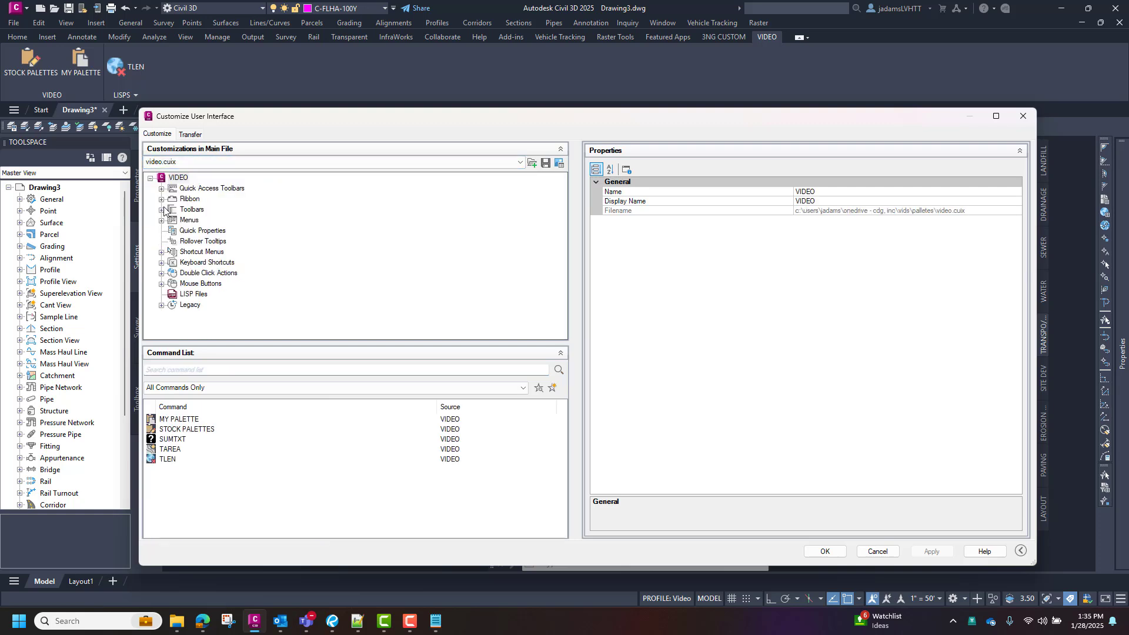
{"action": "left_click", "coordinate": [161, 199]}
{"action": "left_click", "coordinate": [173, 220]}
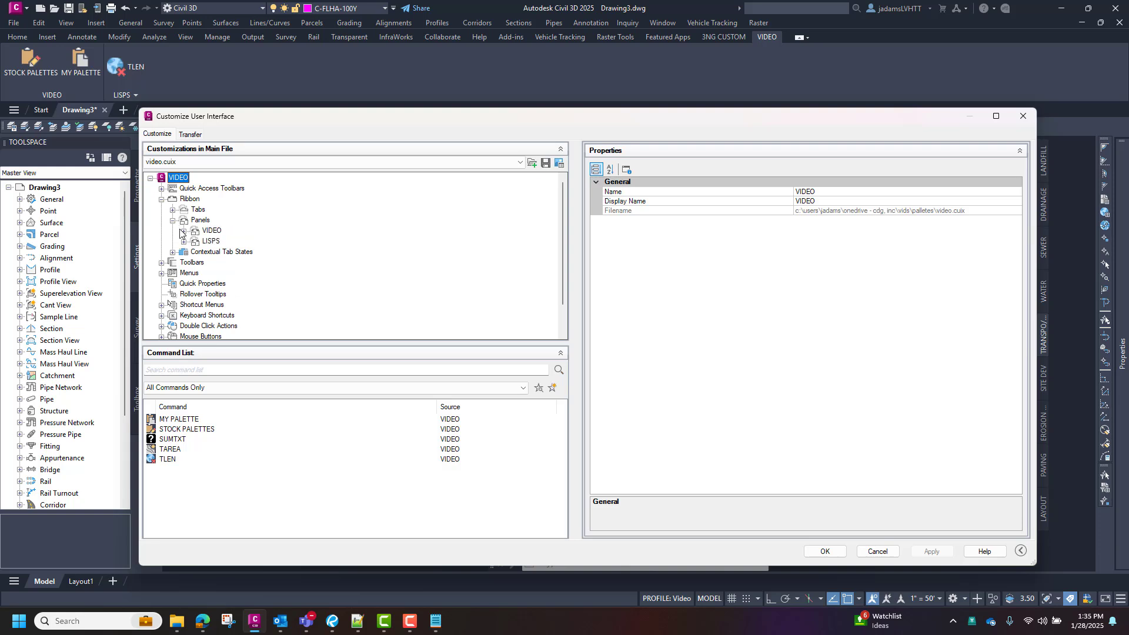
- Examine the LISPS ribbon panel's properties and rows, including what Row 1 contains
{"action": "left_click", "coordinate": [187, 242]}
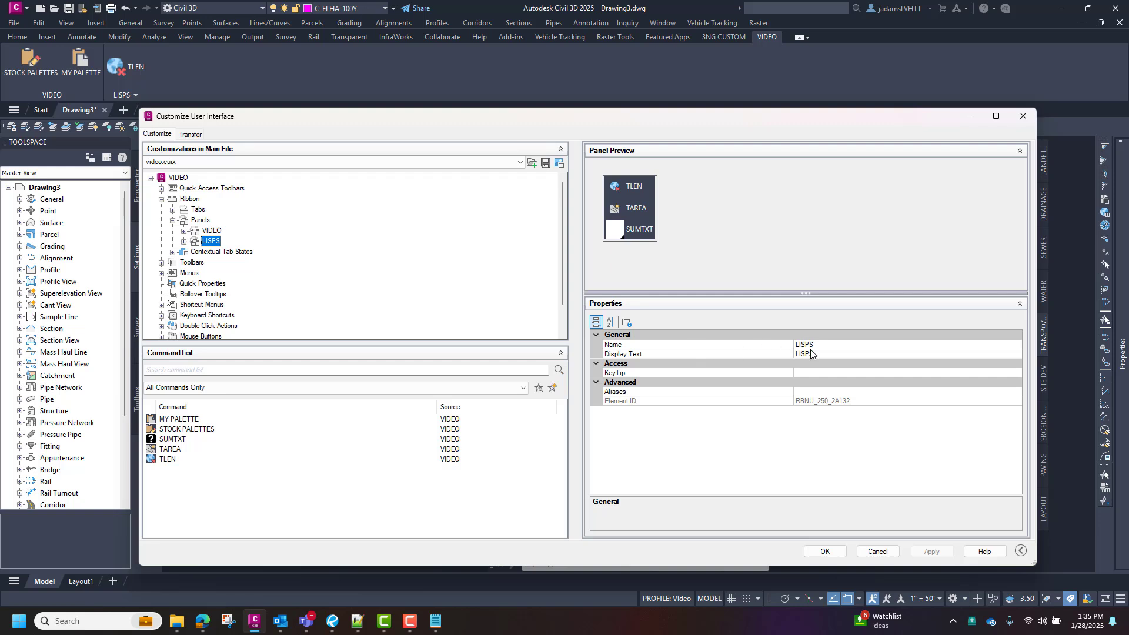
{"action": "left_click", "coordinate": [184, 242]}
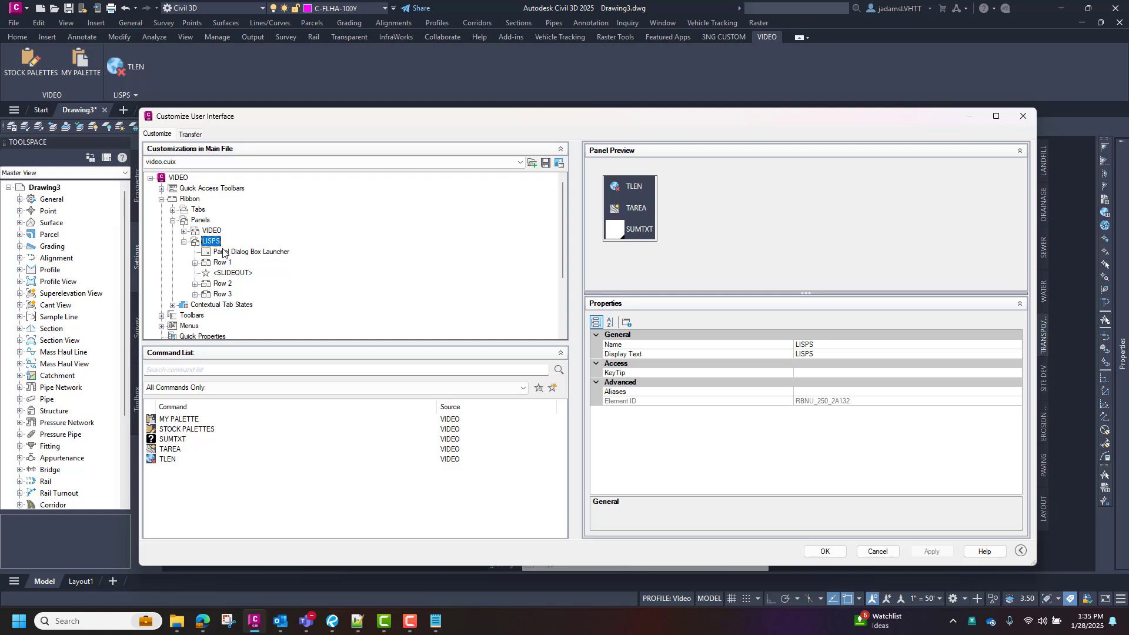
{"action": "left_click", "coordinate": [223, 253]}
{"action": "left_click", "coordinate": [219, 263]}
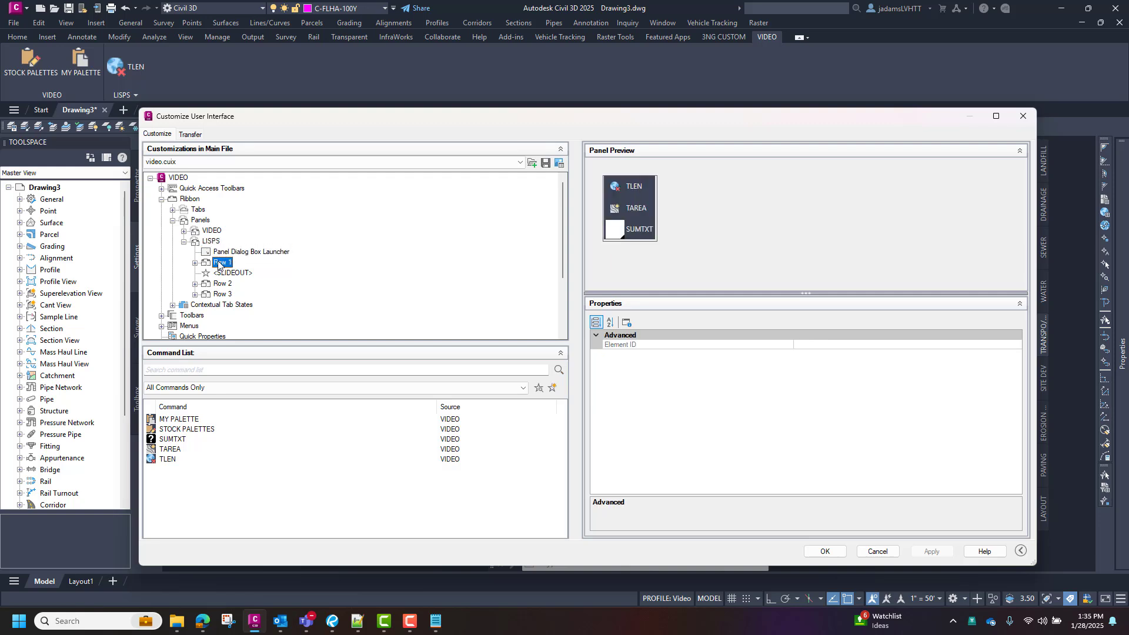
{"action": "left_click", "coordinate": [195, 263]}
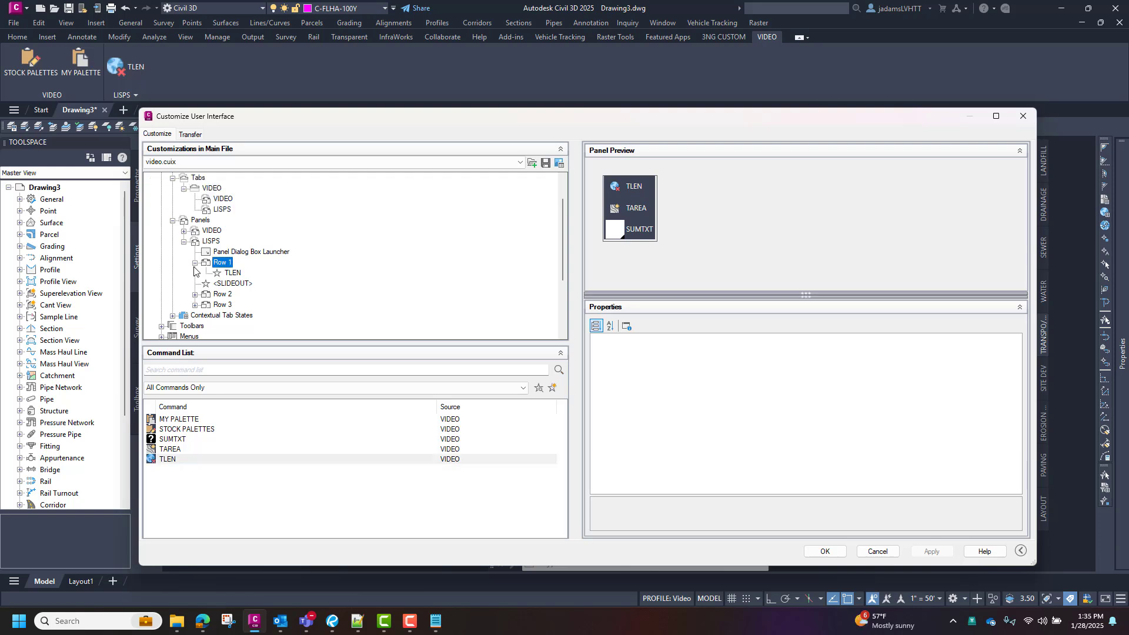
- Set the resize style of the LISPS panel under the VIDEO ribbon tab to Never collapse, and accept the customizations
{"action": "left_click", "coordinate": [219, 211]}
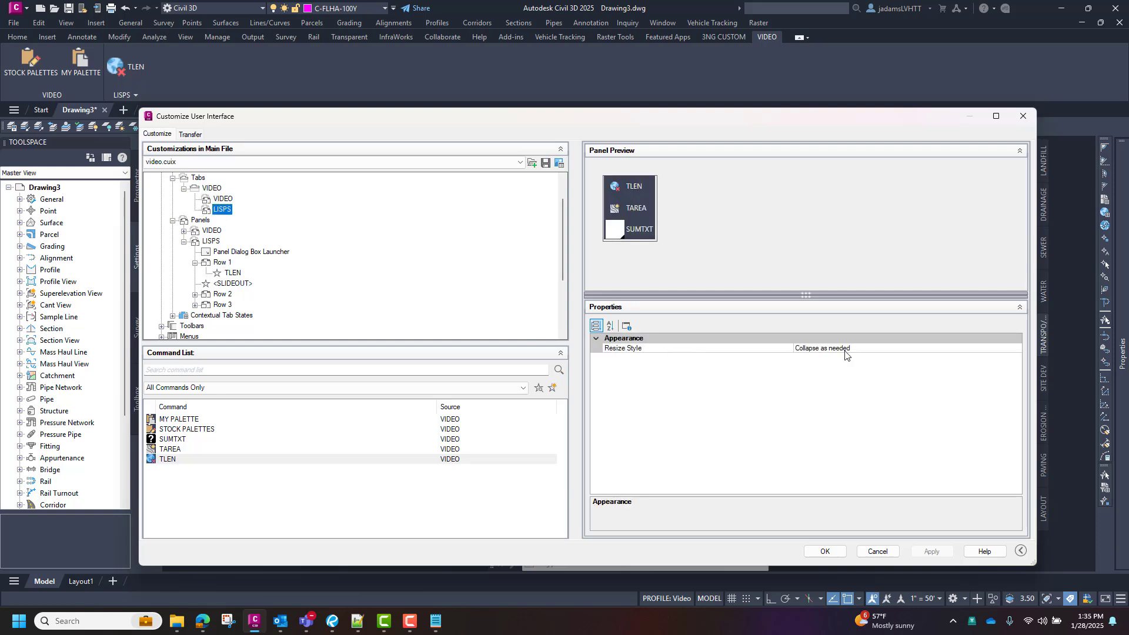
{"action": "left_click", "coordinate": [868, 352]}
{"action": "left_click", "coordinate": [1017, 349]}
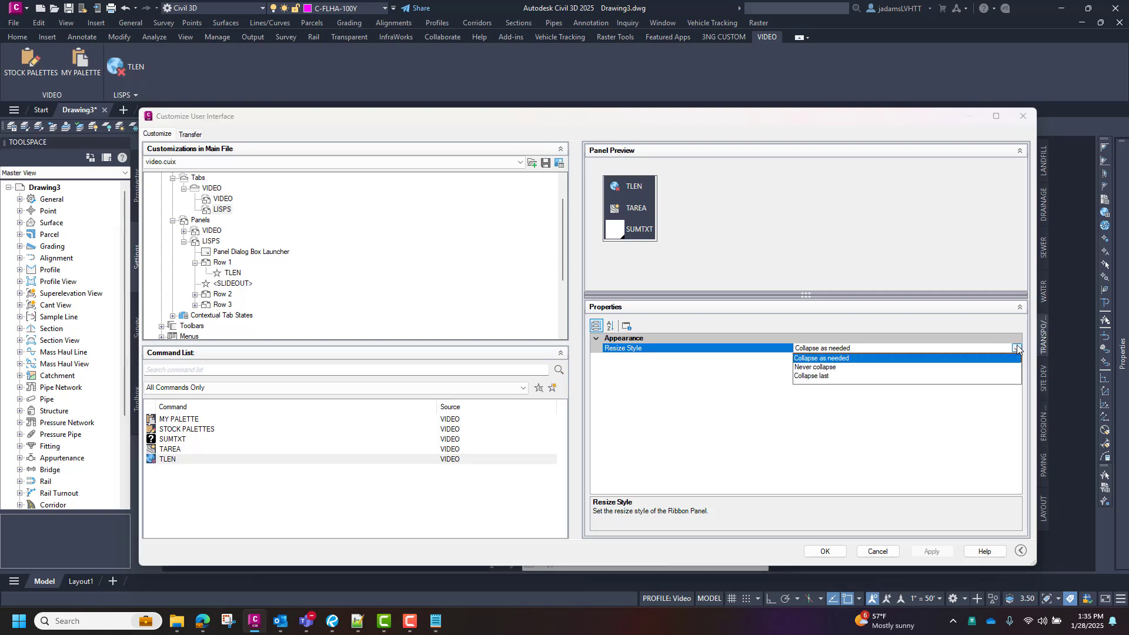
{"action": "left_click", "coordinate": [818, 368]}
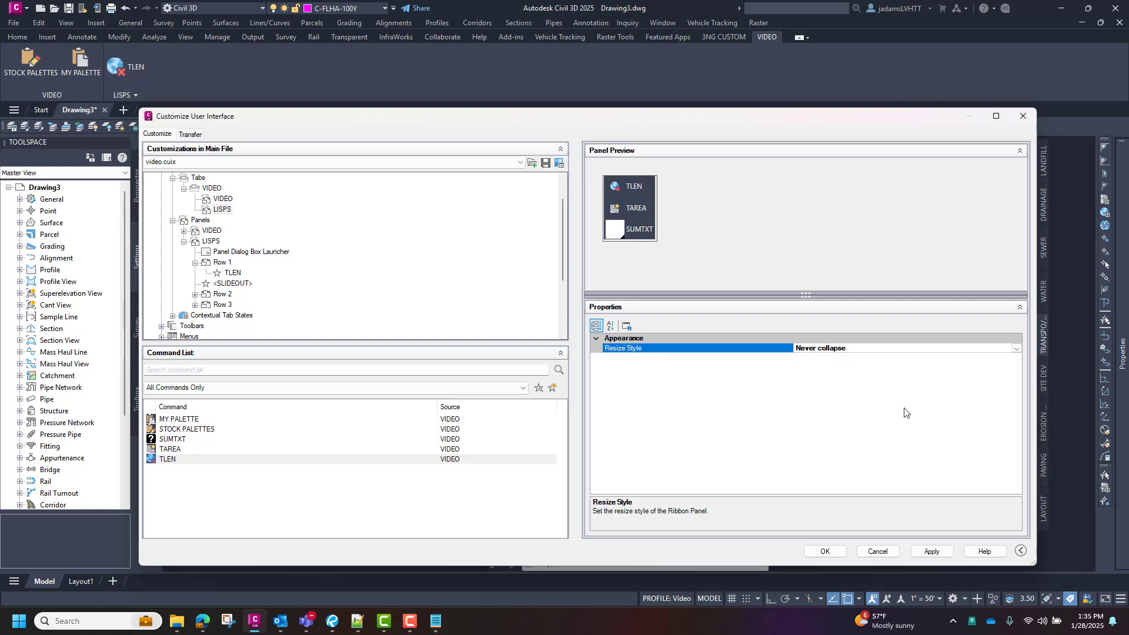
{"action": "left_click", "coordinate": [1016, 348]}
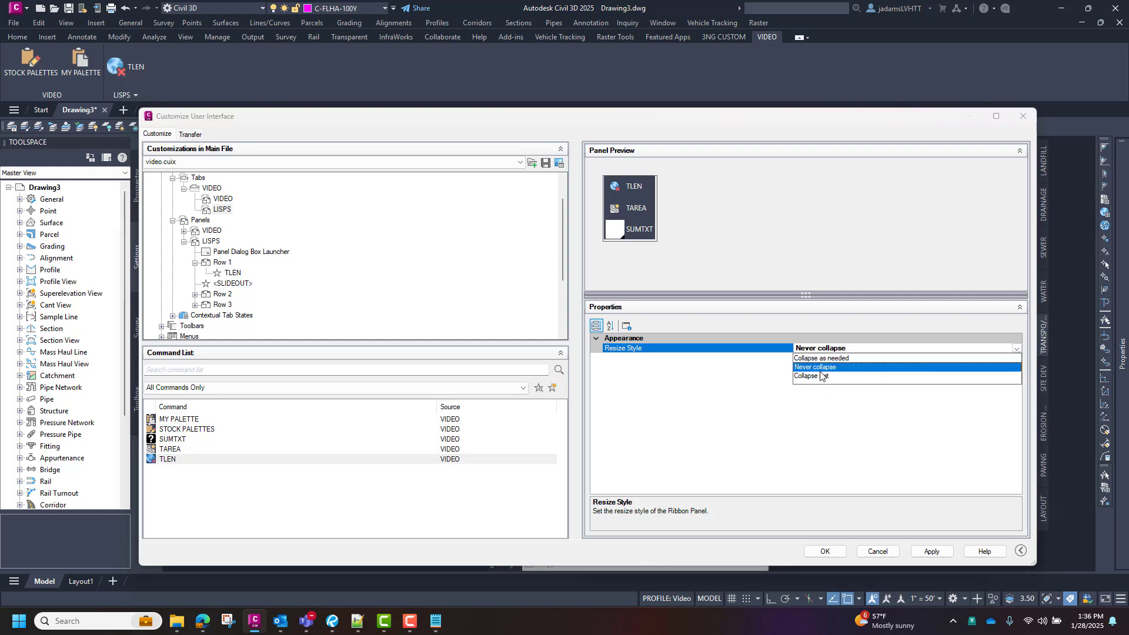
{"action": "left_click", "coordinate": [822, 368]}
{"action": "left_click", "coordinate": [825, 552]}
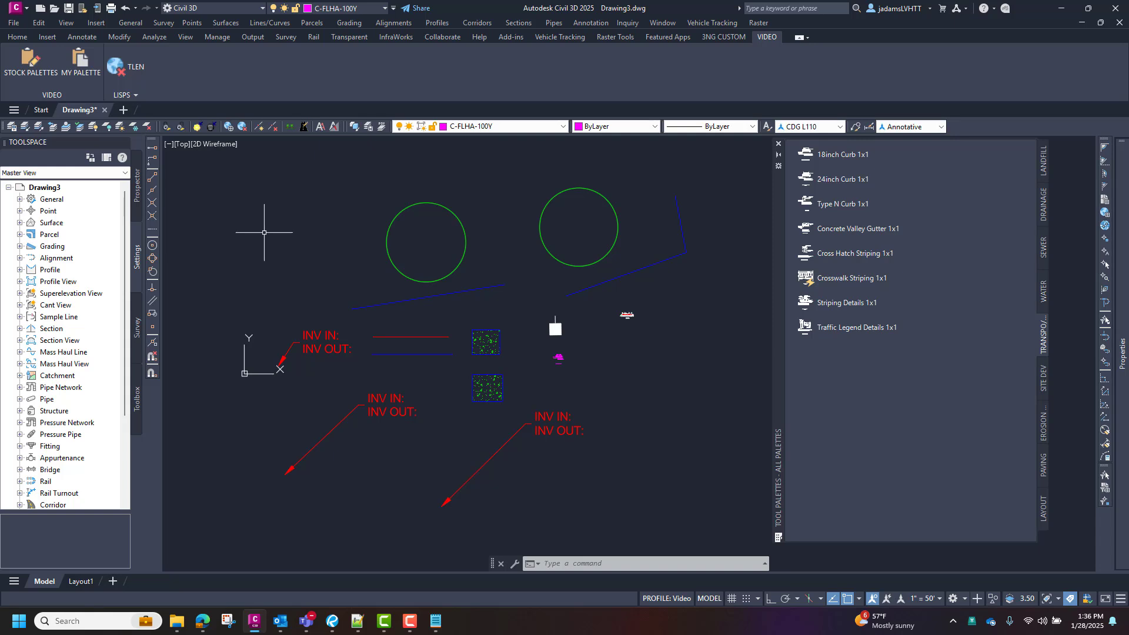
- Compare the 3NG CUSTOM ribbon tab with the VIDEO tab and check the LISPS panel's slideout
{"action": "left_click", "coordinate": [729, 34]}
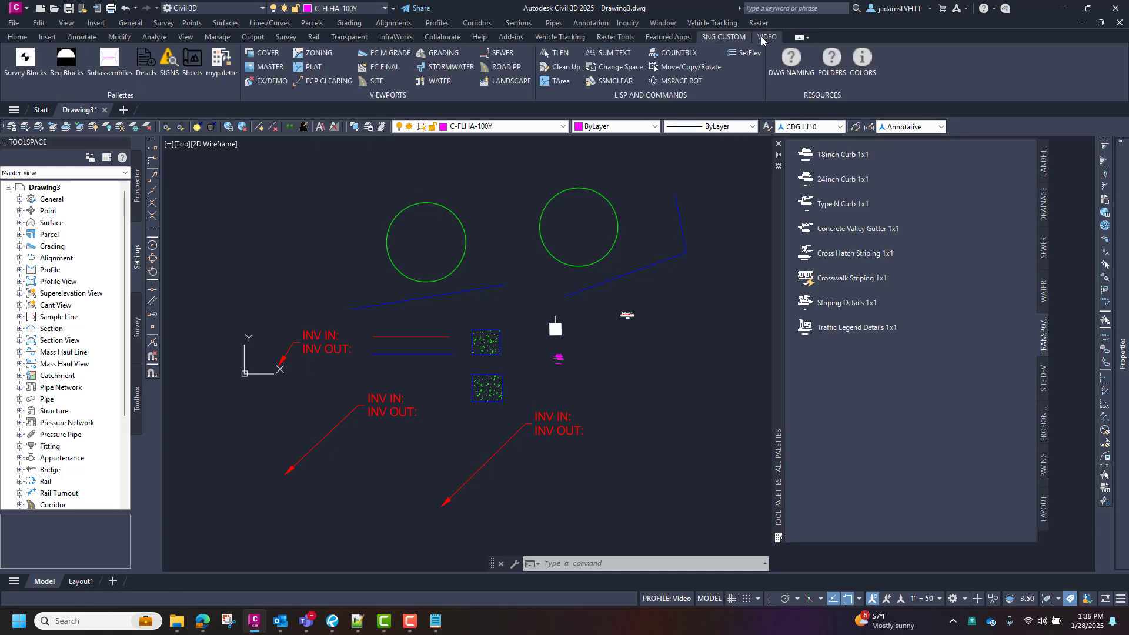
{"action": "left_click", "coordinate": [762, 37]}
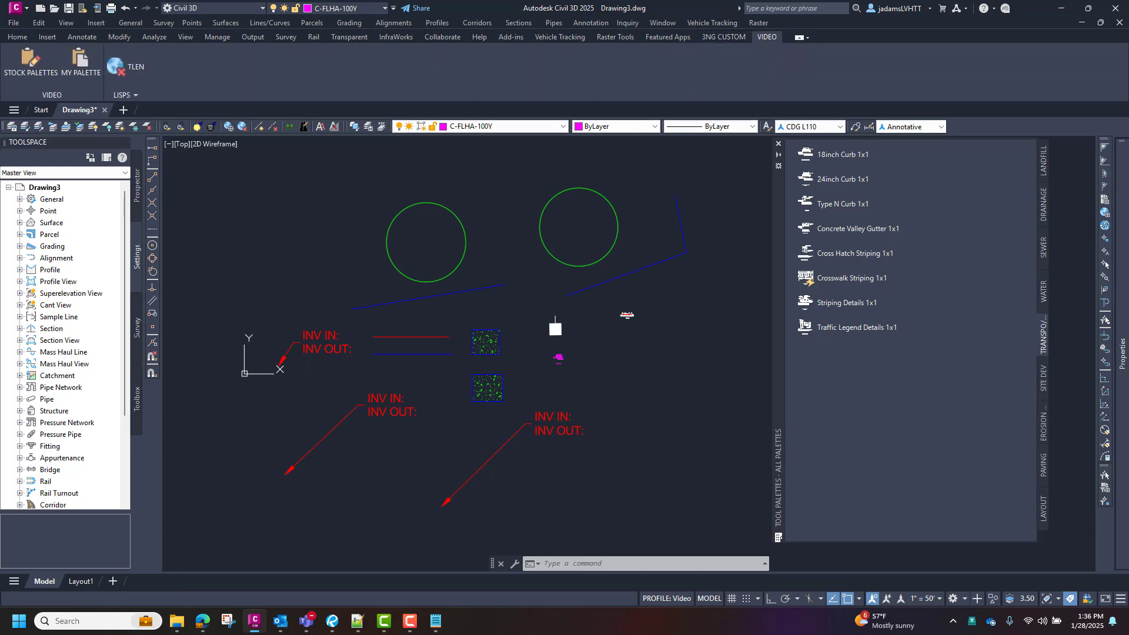
{"action": "left_click", "coordinate": [129, 96]}
{"action": "left_click", "coordinate": [358, 217]}
- Reopen the user interface customization for video.cuix and check the LISPS panel's resize style under the VIDEO ribbon tab
{"action": "left_click", "coordinate": [331, 239]}
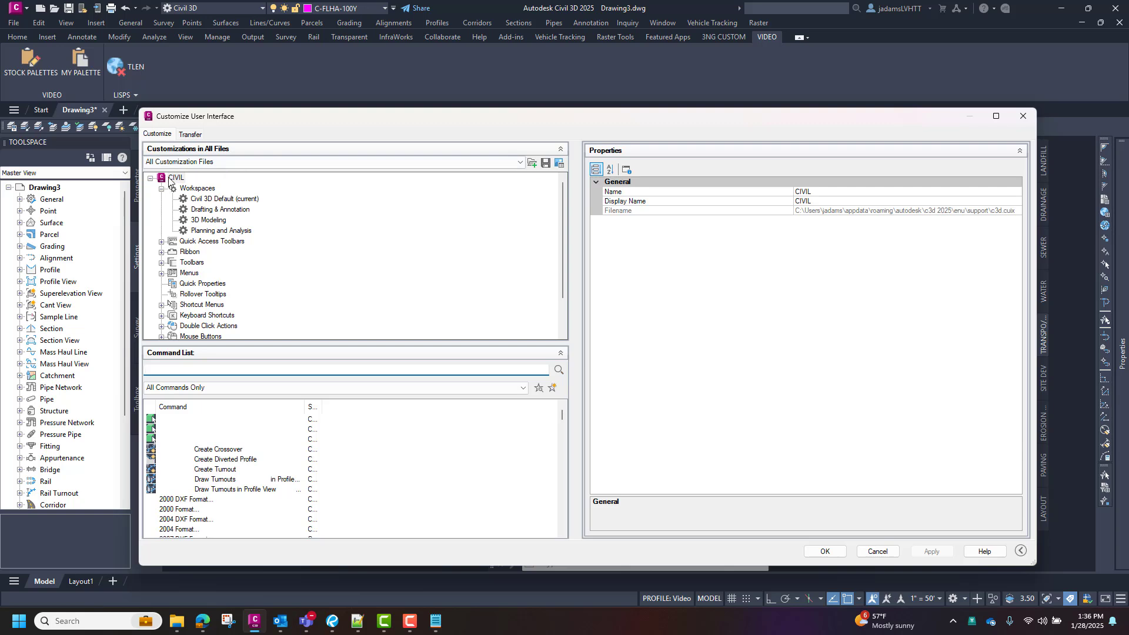
{"action": "left_click", "coordinate": [181, 165]}
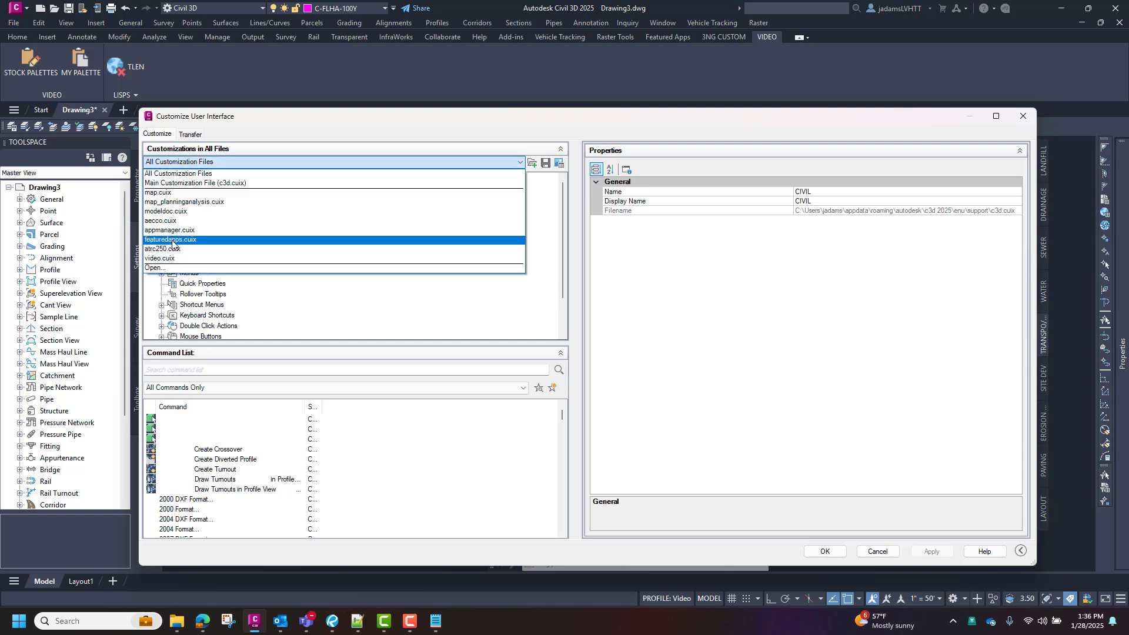
{"action": "left_click", "coordinate": [166, 260]}
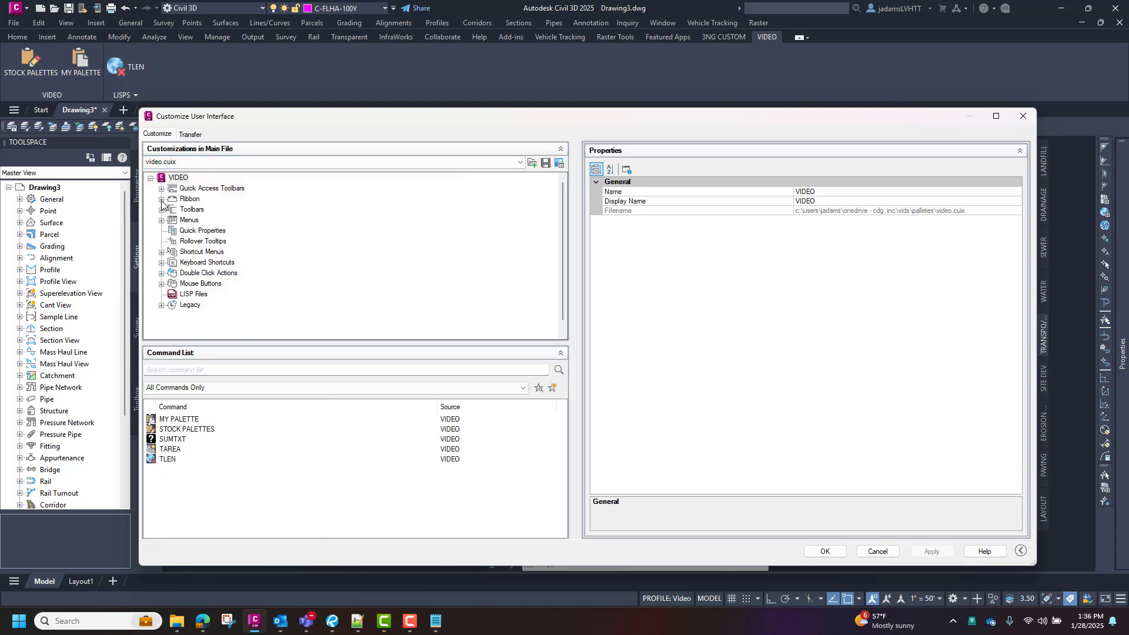
{"action": "left_click", "coordinate": [161, 199]}
{"action": "left_click", "coordinate": [173, 209]}
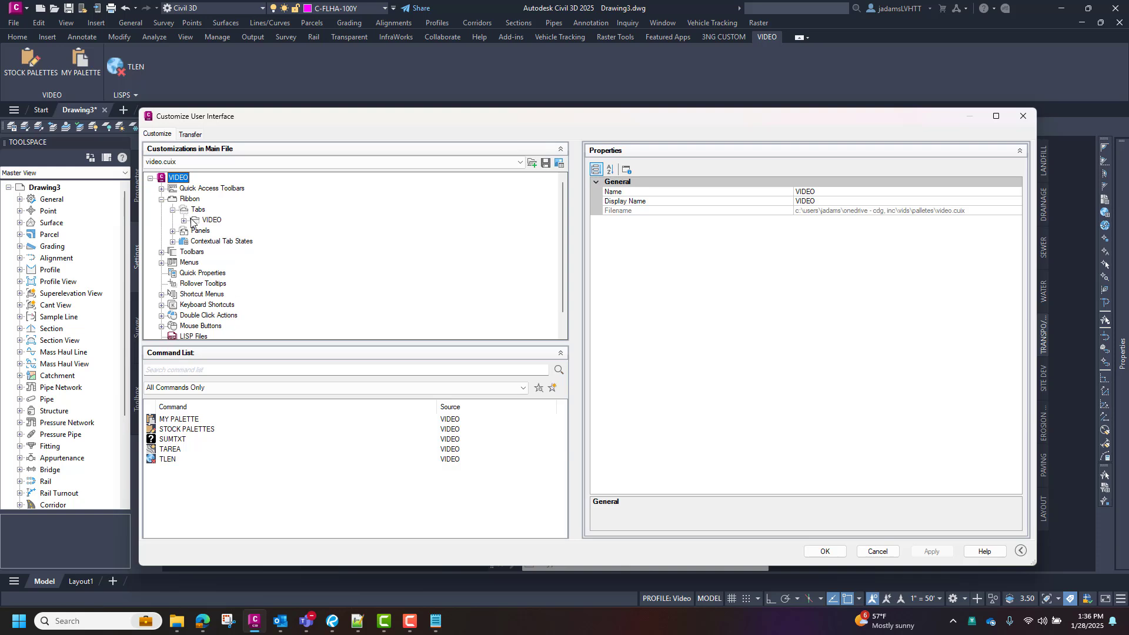
{"action": "left_click", "coordinate": [183, 221]}
{"action": "left_click", "coordinate": [223, 242]}
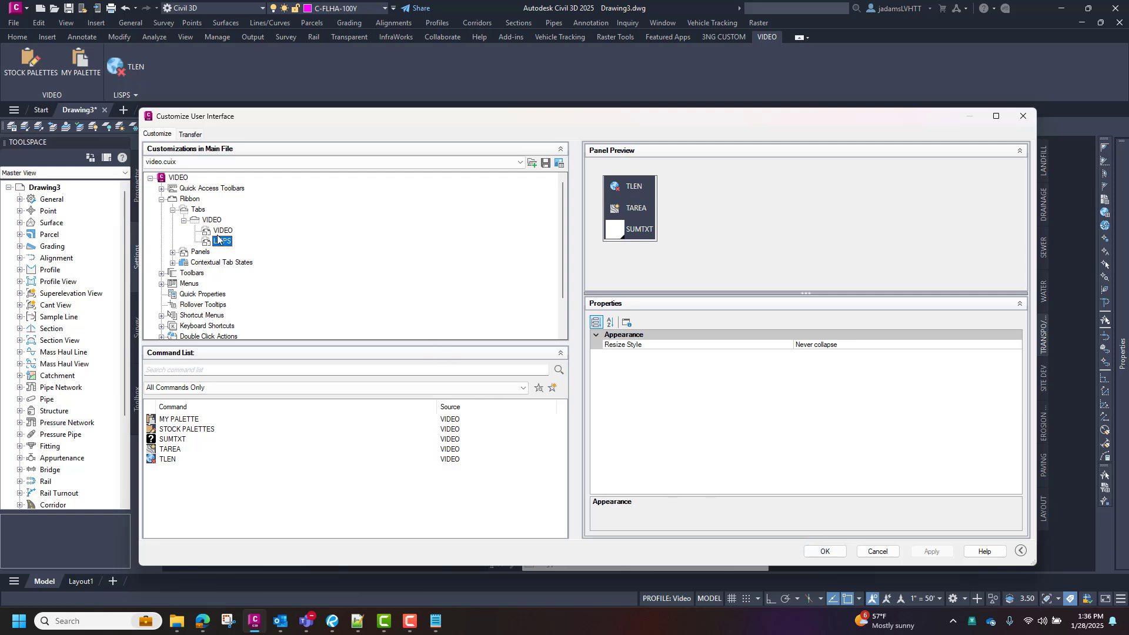
- Set the resize style of the VIDEO panel under the VIDEO ribbon tab to Never collapse, and apply the customizations
{"action": "left_click", "coordinate": [217, 230]}
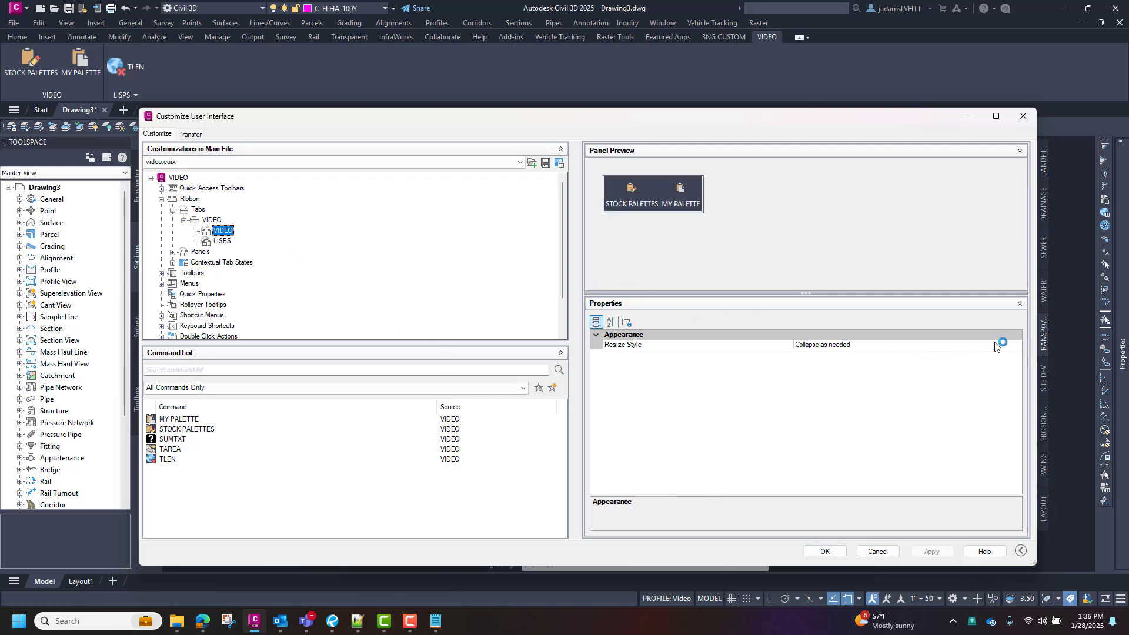
{"action": "left_click", "coordinate": [1018, 346]}
{"action": "left_click", "coordinate": [1018, 346]}
{"action": "left_click", "coordinate": [831, 364]}
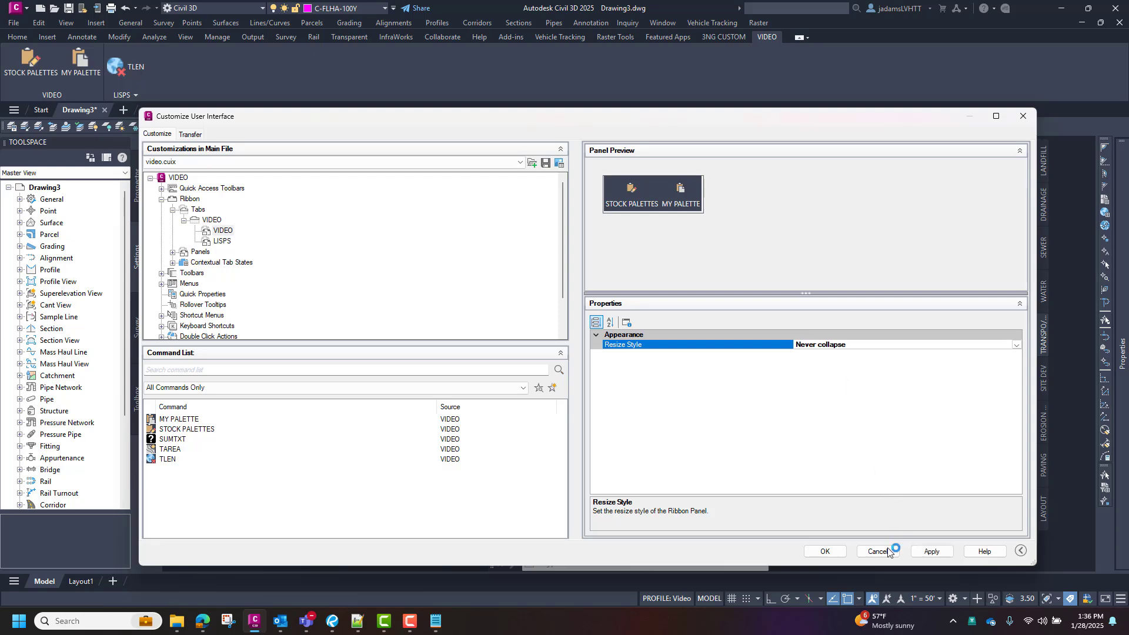
{"action": "left_click", "coordinate": [920, 552]}
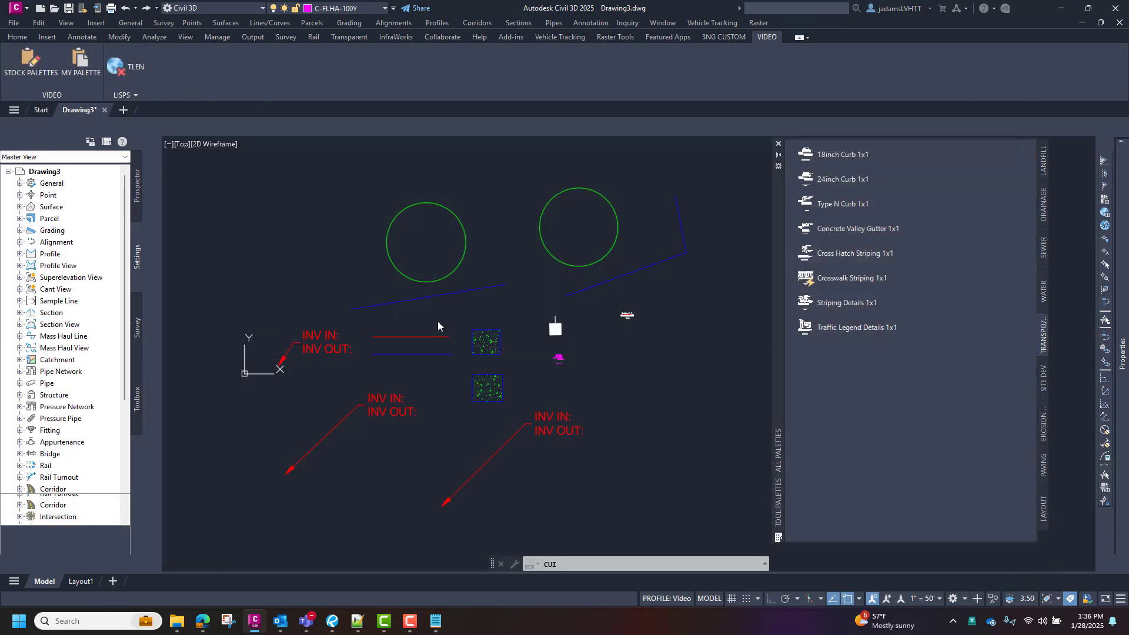
- Test the TLEN button on the LISPS panel, and compare its load path in the command history with the LISP folder in File Explorer
{"action": "left_click", "coordinate": [131, 94]}
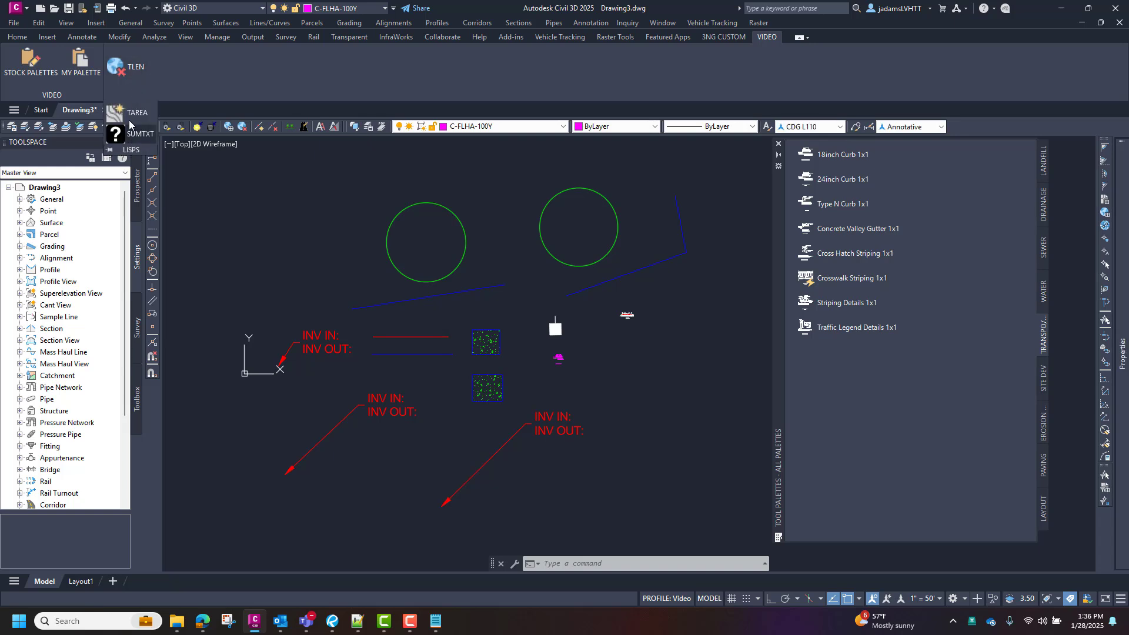
{"action": "left_click", "coordinate": [131, 69]}
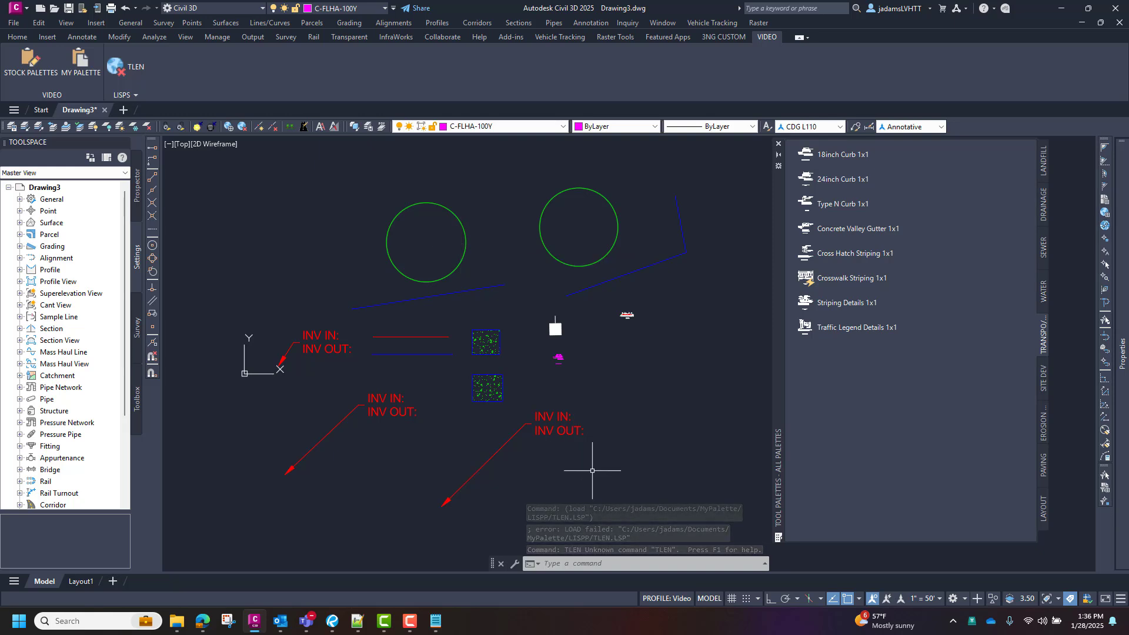
{"action": "key", "text": "F2"}
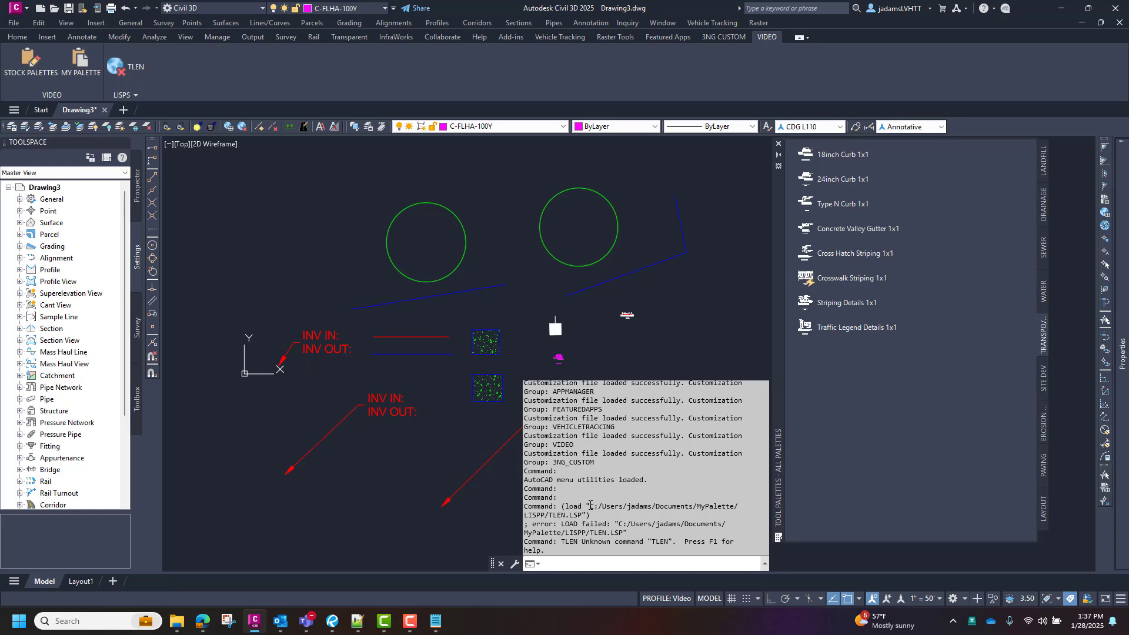
{"action": "left_click", "coordinate": [176, 621]}
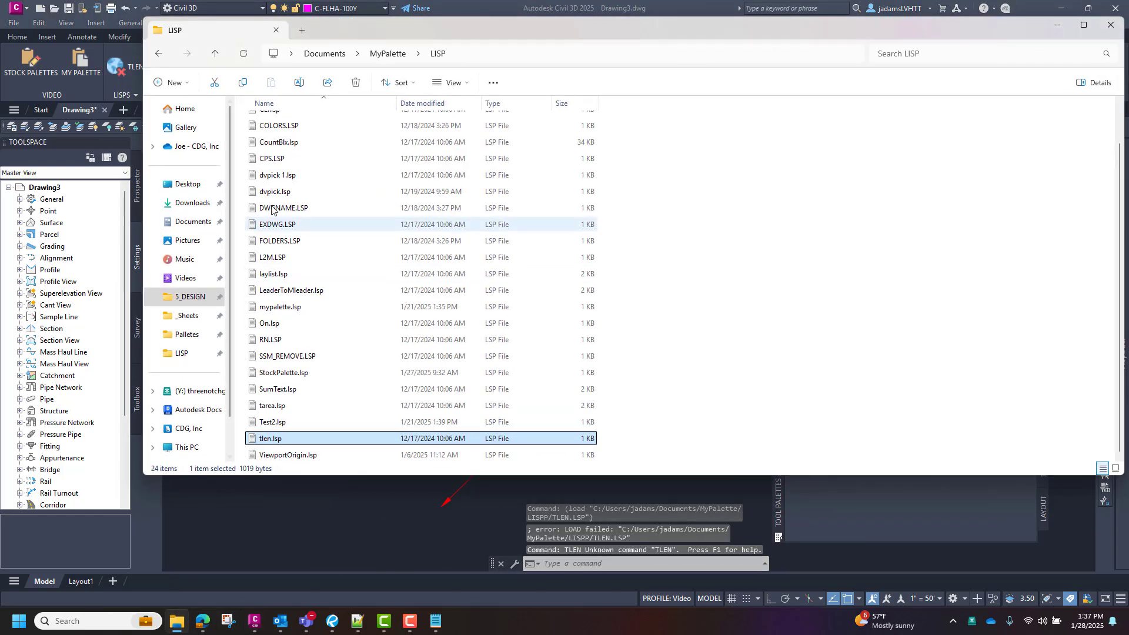
{"action": "left_click", "coordinate": [343, 484]}
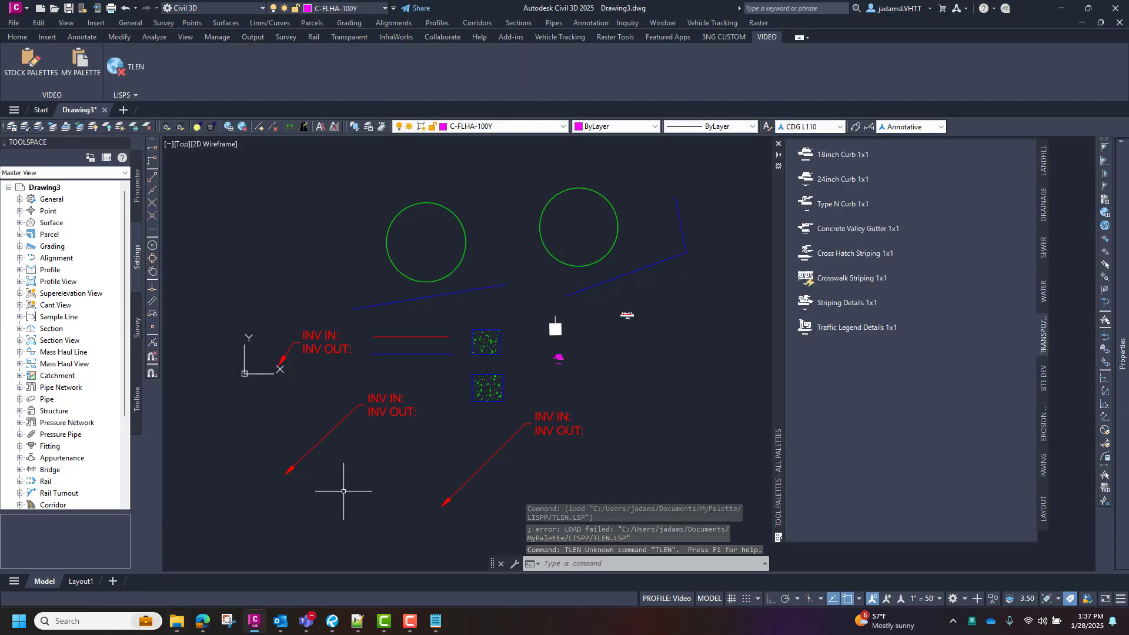
- Reopen the user interface customization for video.cuix and correct the TLEN macro's load path so it points to MyPalette/LISP/TLEN.LSP
{"action": "type", "text": "cui"}
{"action": "key", "text": "Return"}
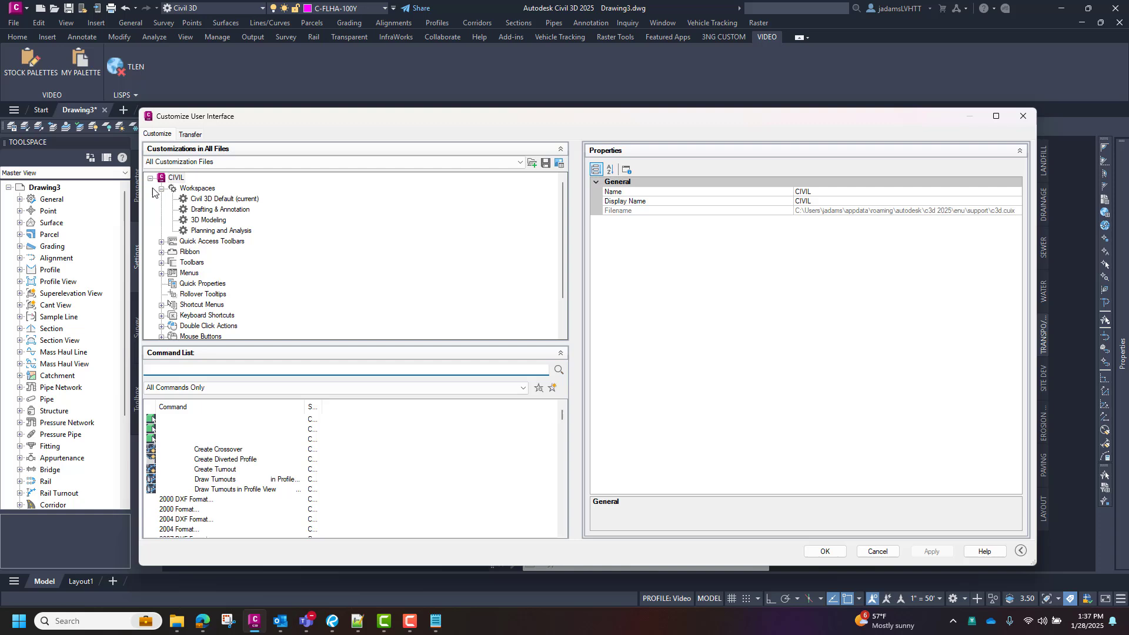
{"action": "left_click", "coordinate": [173, 163]}
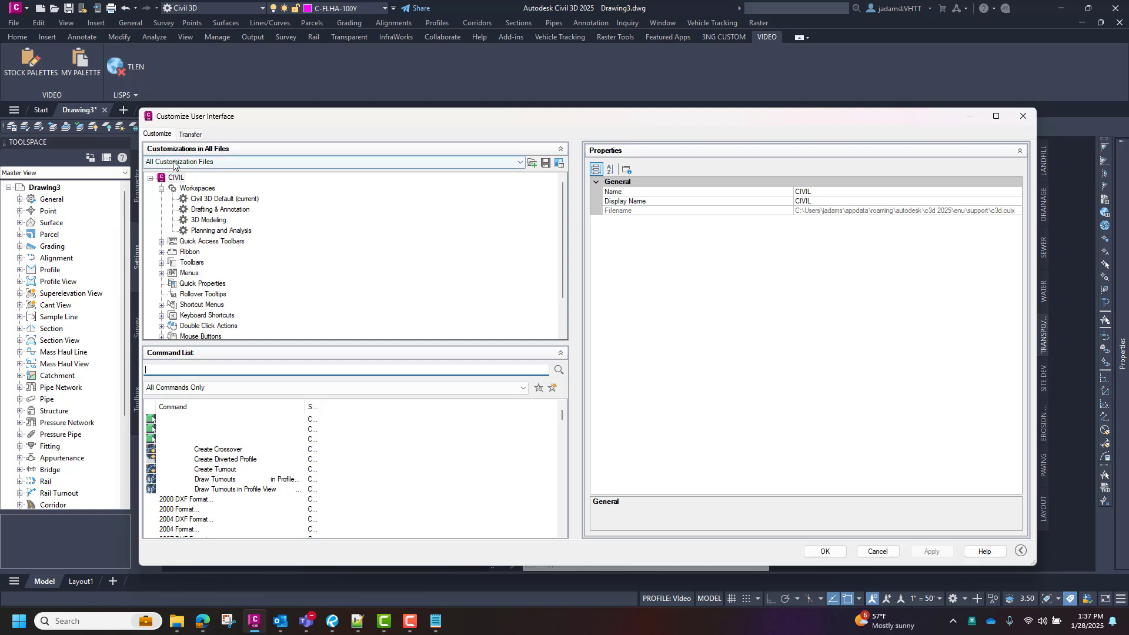
{"action": "left_click", "coordinate": [168, 260]}
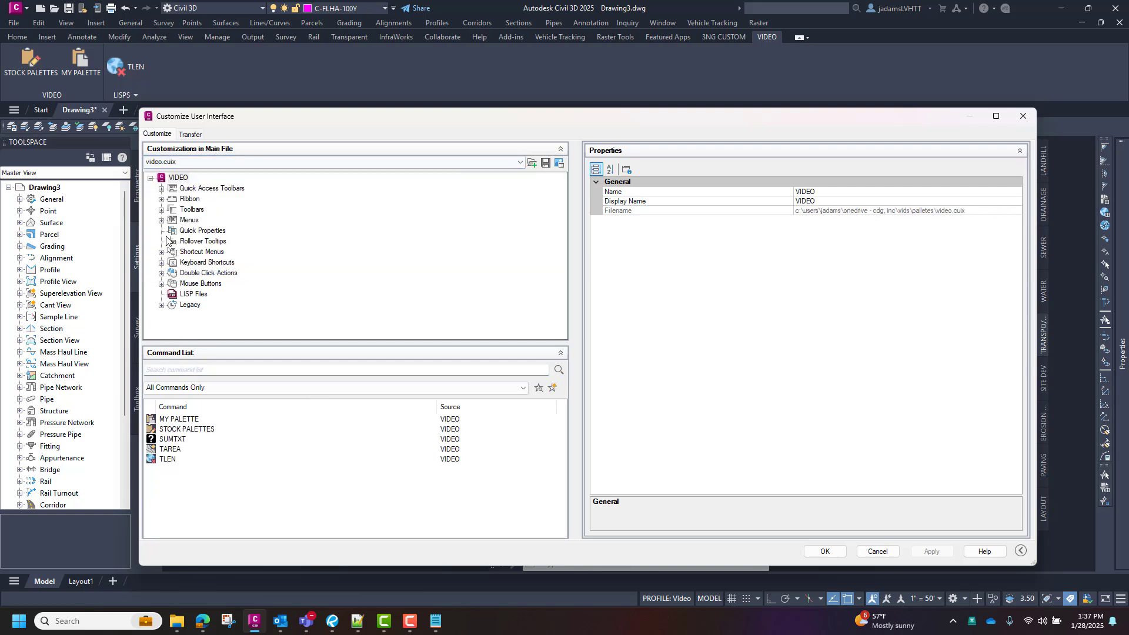
{"action": "left_click", "coordinate": [172, 459]}
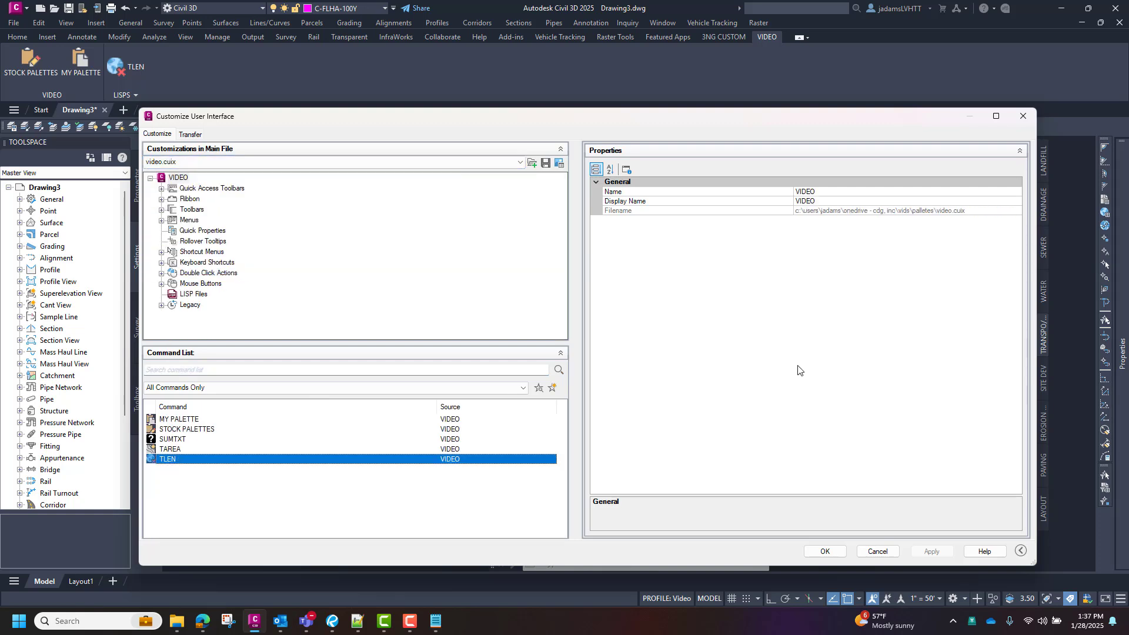
{"action": "left_click", "coordinate": [1012, 257]}
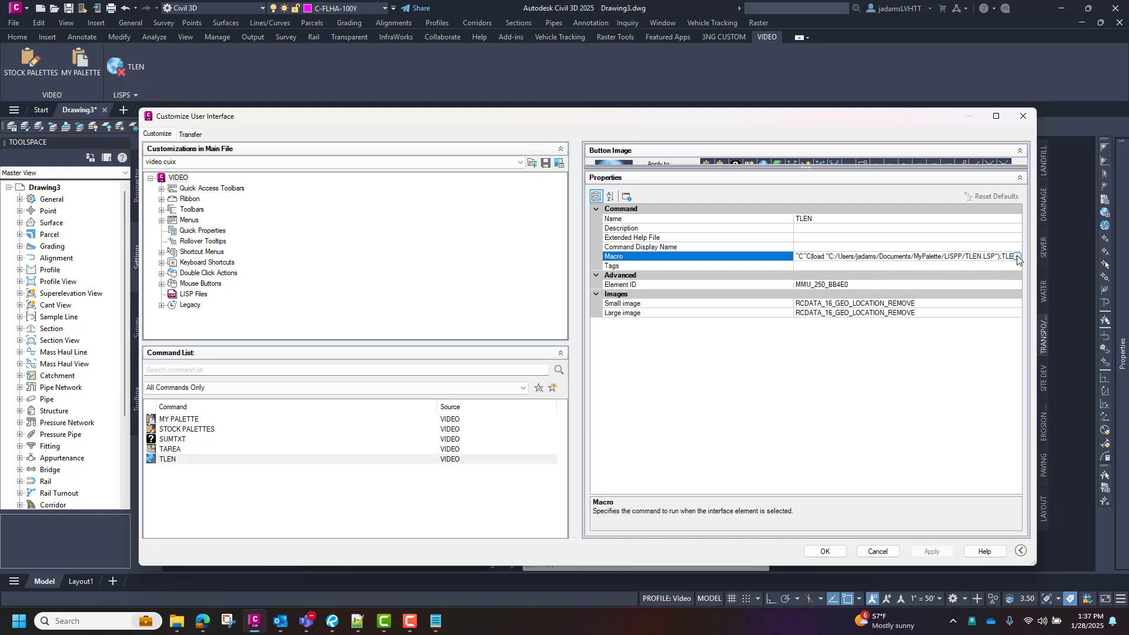
{"action": "left_click", "coordinate": [1017, 257]}
{"action": "left_click", "coordinate": [644, 310]}
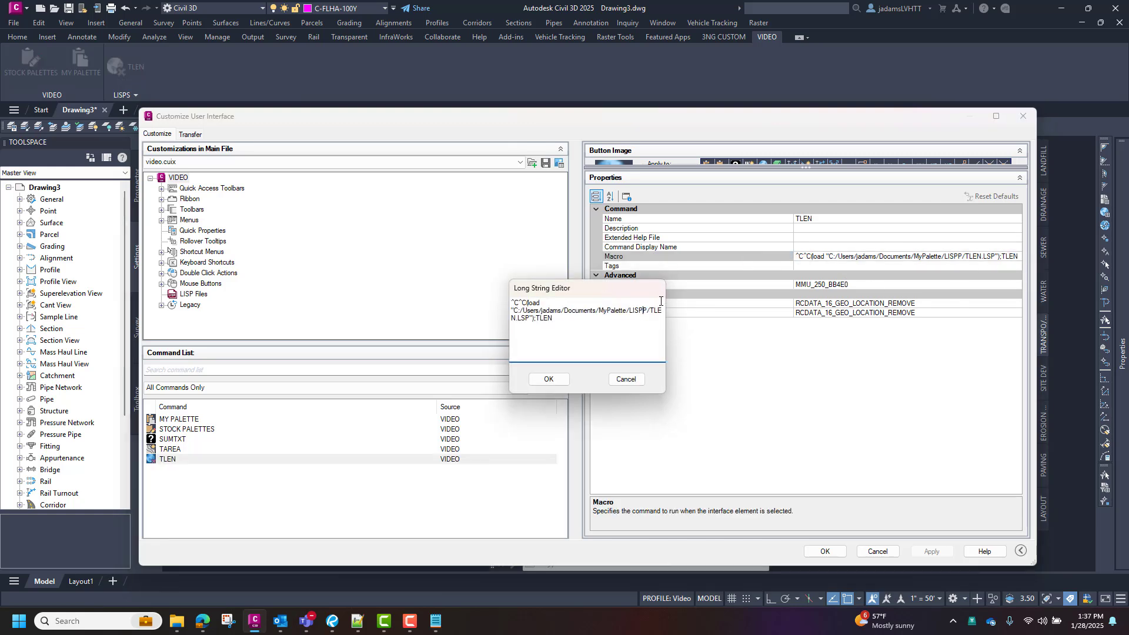
{"action": "key", "text": "BackSpace"}
{"action": "left_click", "coordinate": [552, 379]}
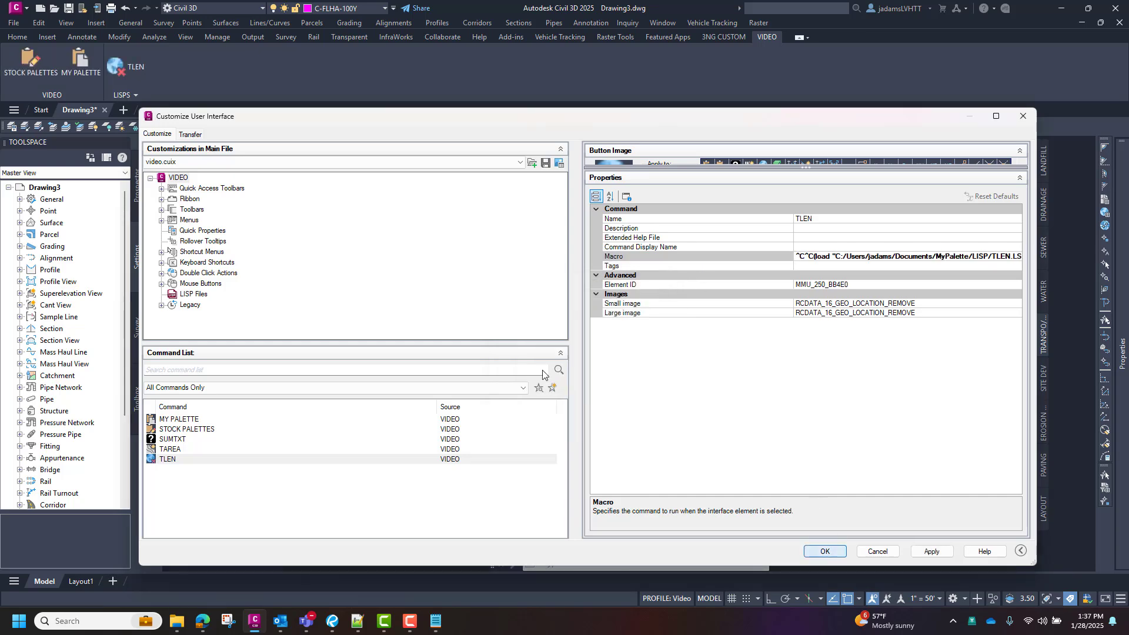
- Accept the customizations and test the TLEN button, always loading TLEN.LSP, on the polyline near the second circle and the lines below the first circle
{"action": "key", "text": "Return"}
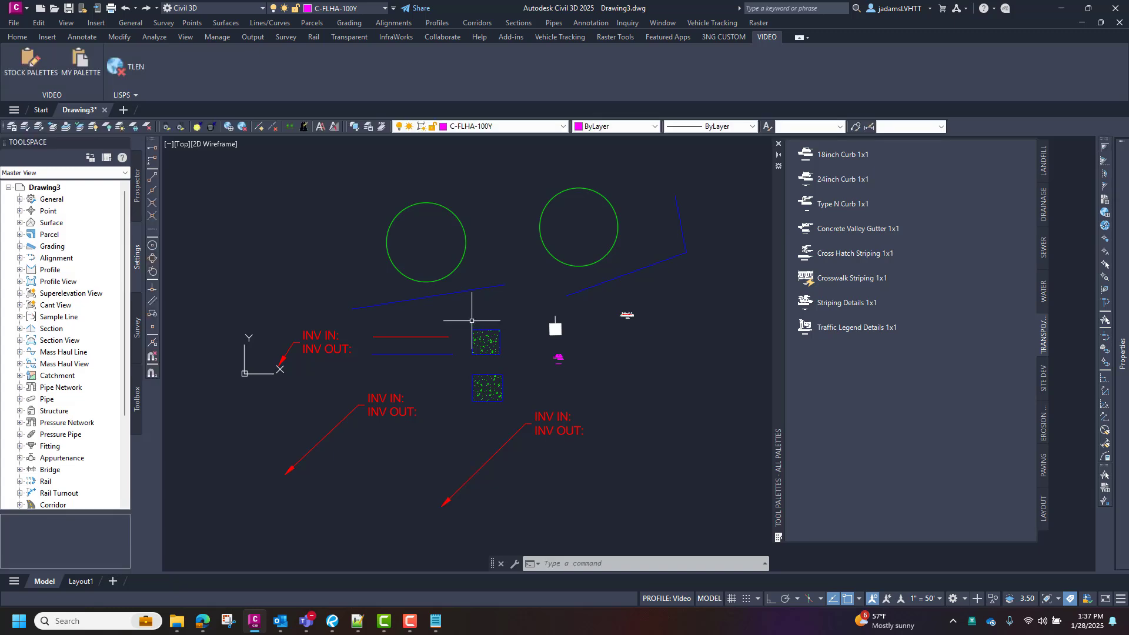
{"action": "left_click", "coordinate": [135, 67]}
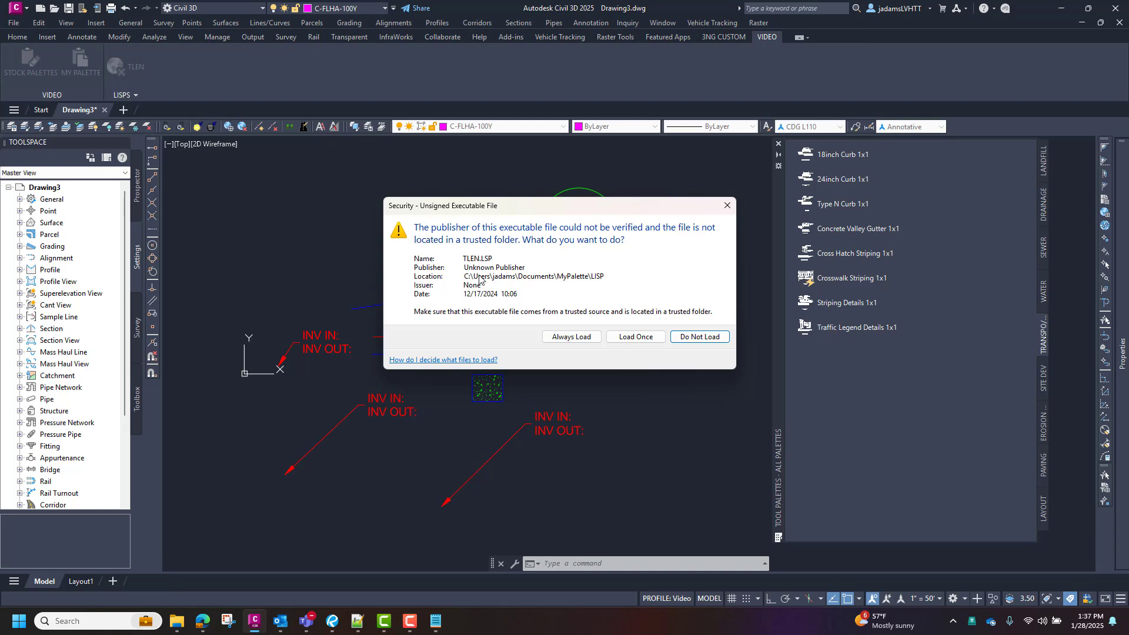
{"action": "left_click", "coordinate": [570, 341]}
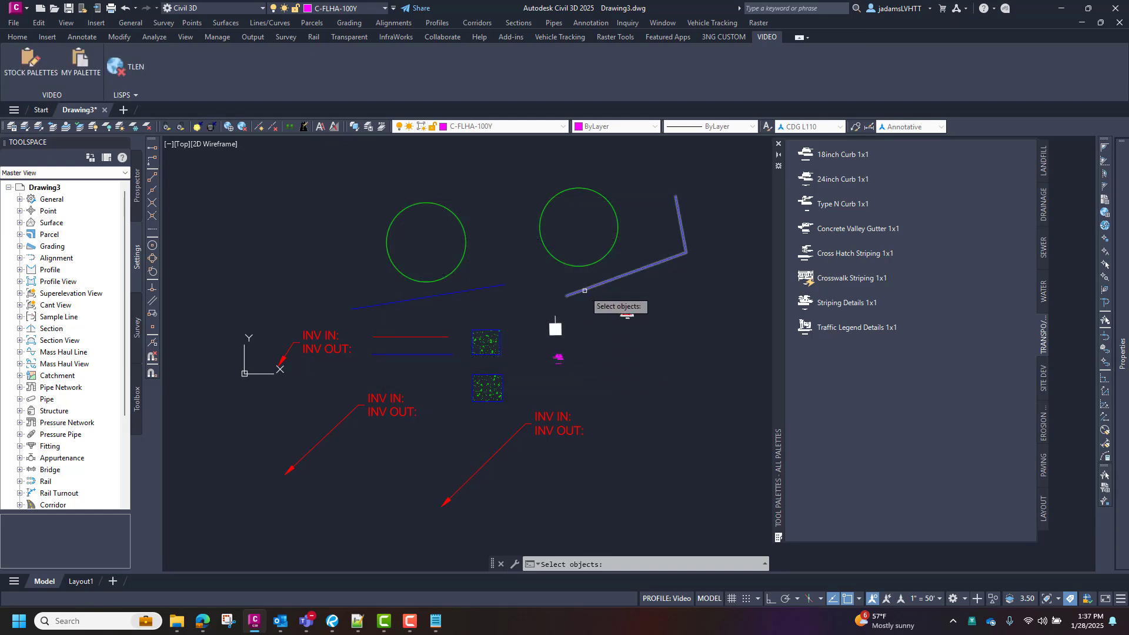
{"action": "left_click", "coordinate": [585, 291]}
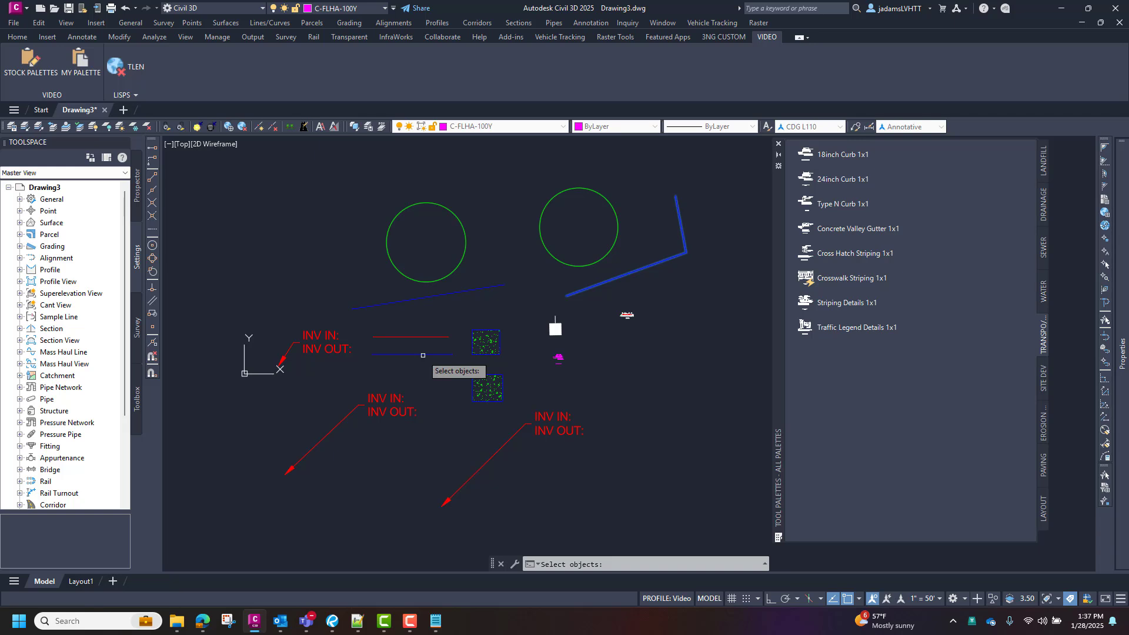
{"action": "left_click", "coordinate": [421, 376]}
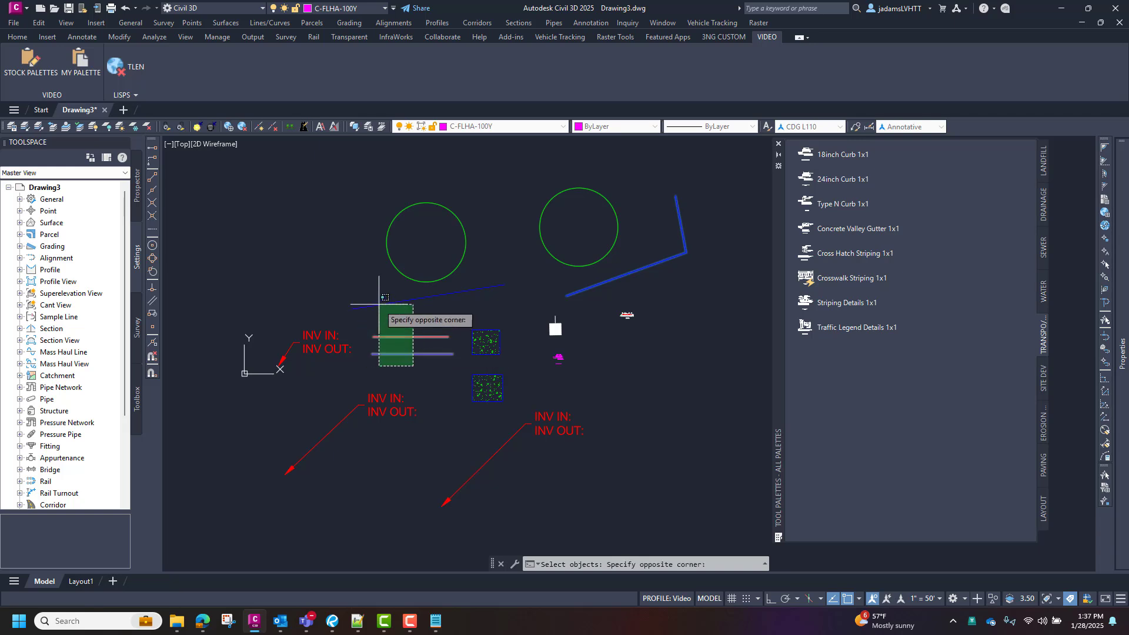
{"action": "left_click", "coordinate": [378, 283]}
{"action": "key", "text": "Return"}
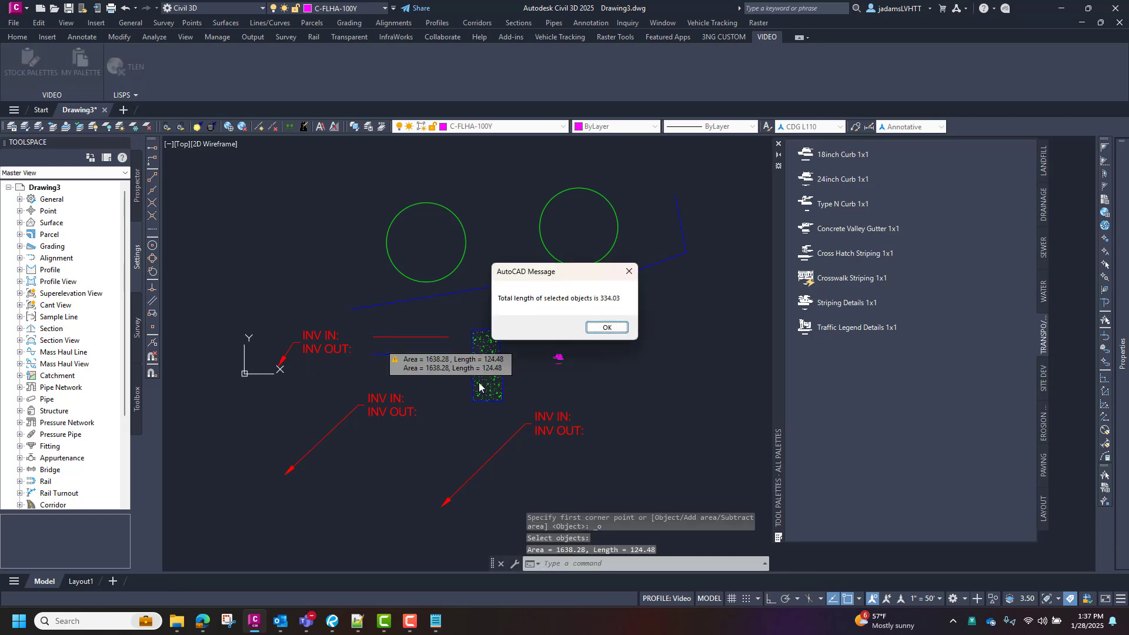
{"action": "left_click", "coordinate": [606, 327]}
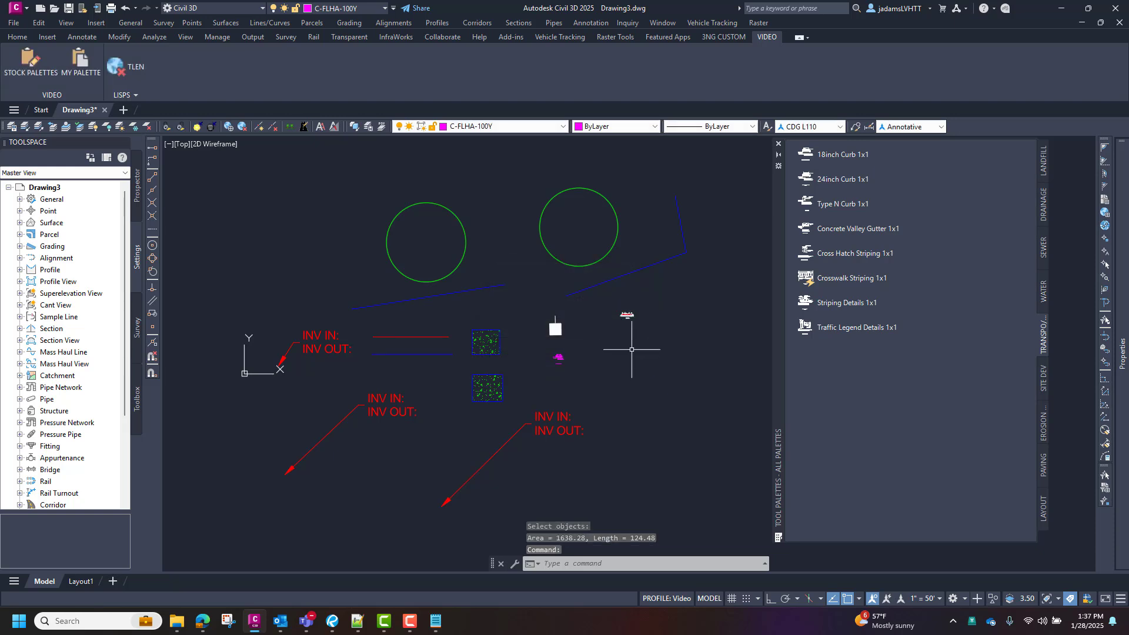
- Inspect the LISPS panel's slideout holding TAREA and SUMTXT, and compare it with the panel layout on the 3NG CUSTOM ribbon tab
{"action": "left_click", "coordinate": [131, 94]}
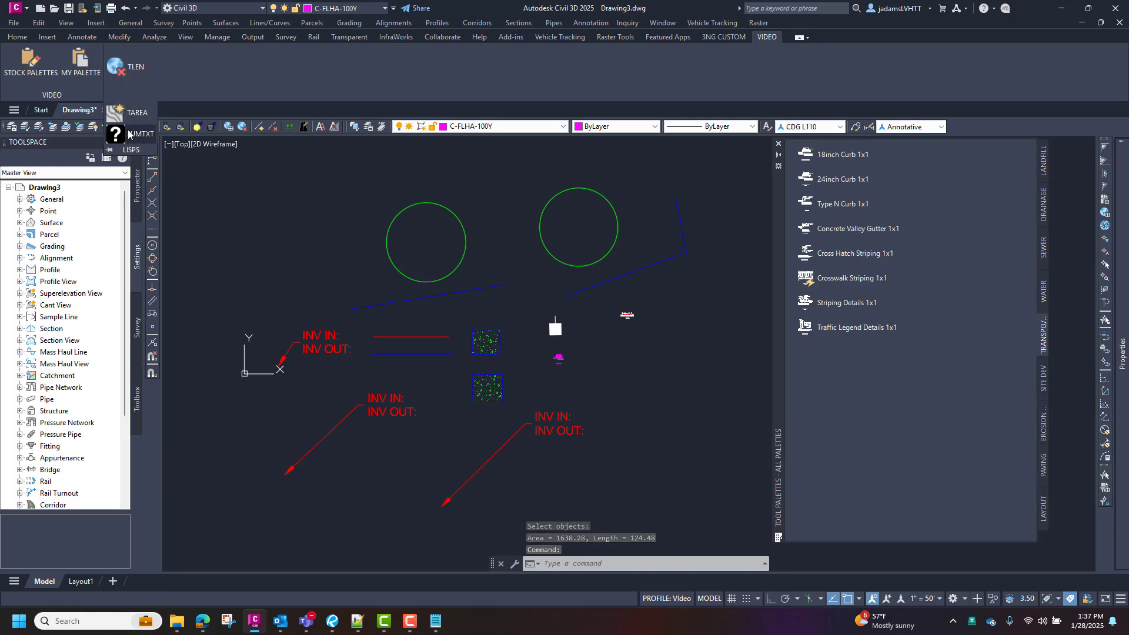
{"action": "left_click", "coordinate": [122, 96]}
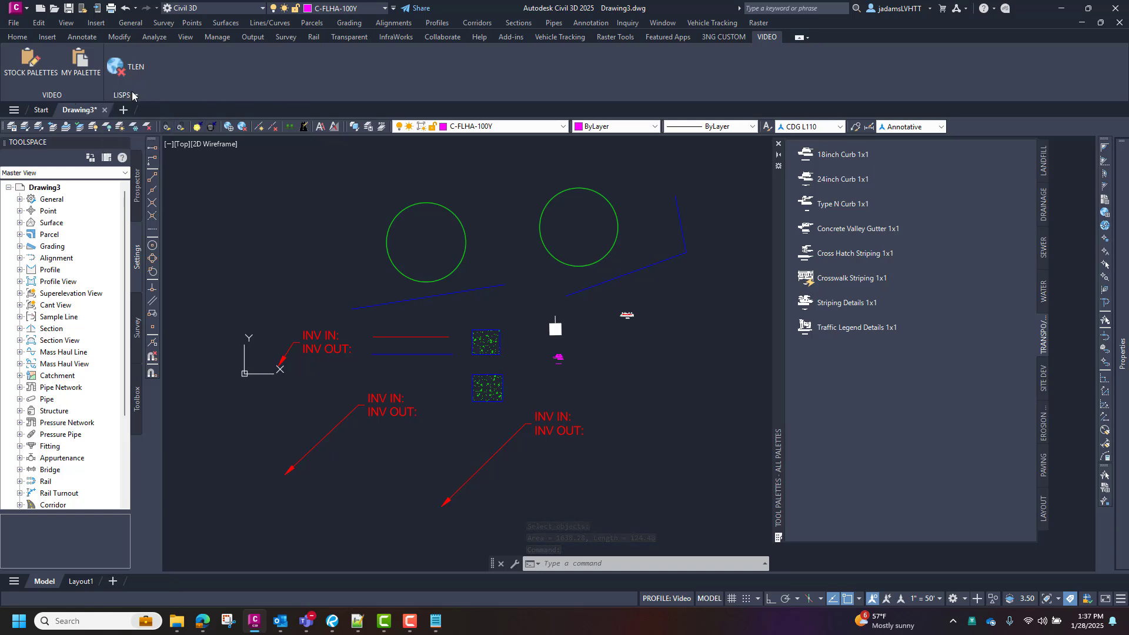
{"action": "left_click", "coordinate": [133, 94]}
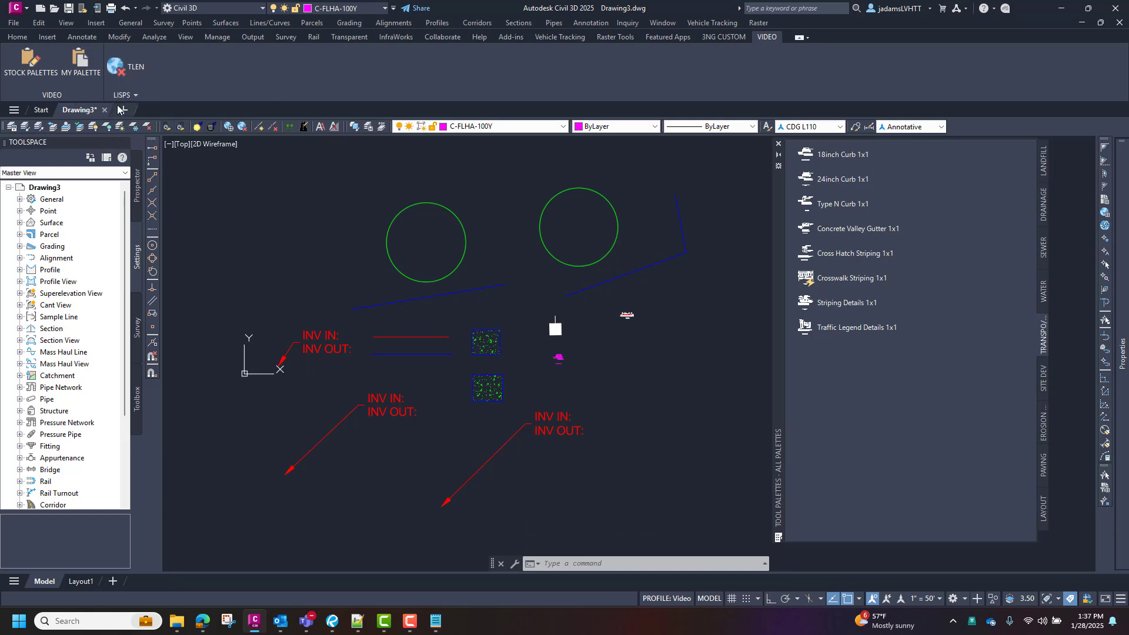
{"action": "left_click", "coordinate": [736, 35]}
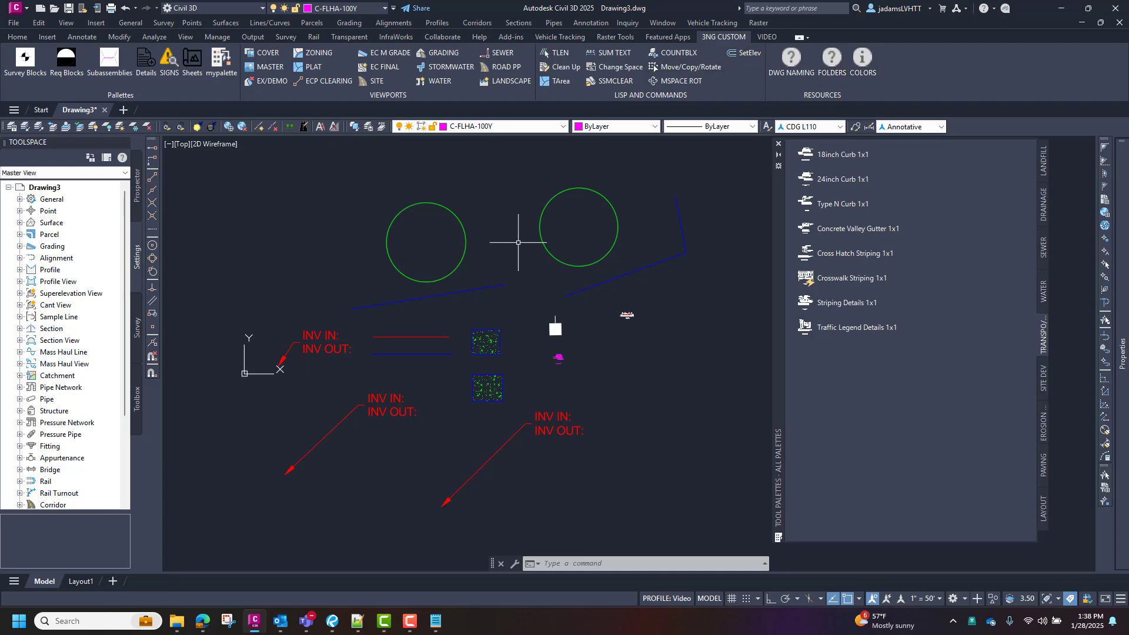
- Open the user interface customization with the CUI command and load 3NG_CUSTOM.cuix from the INTERFACE folder as a reference
{"action": "type", "text": "CUI"}
{"action": "key", "text": "Return"}
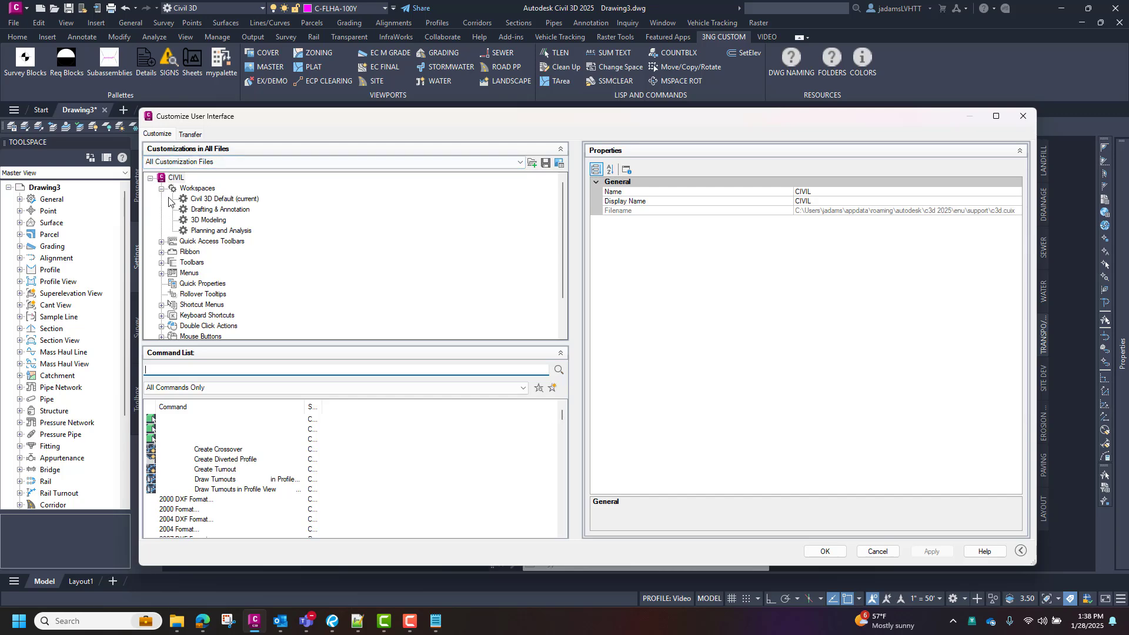
{"action": "left_click", "coordinate": [191, 162]}
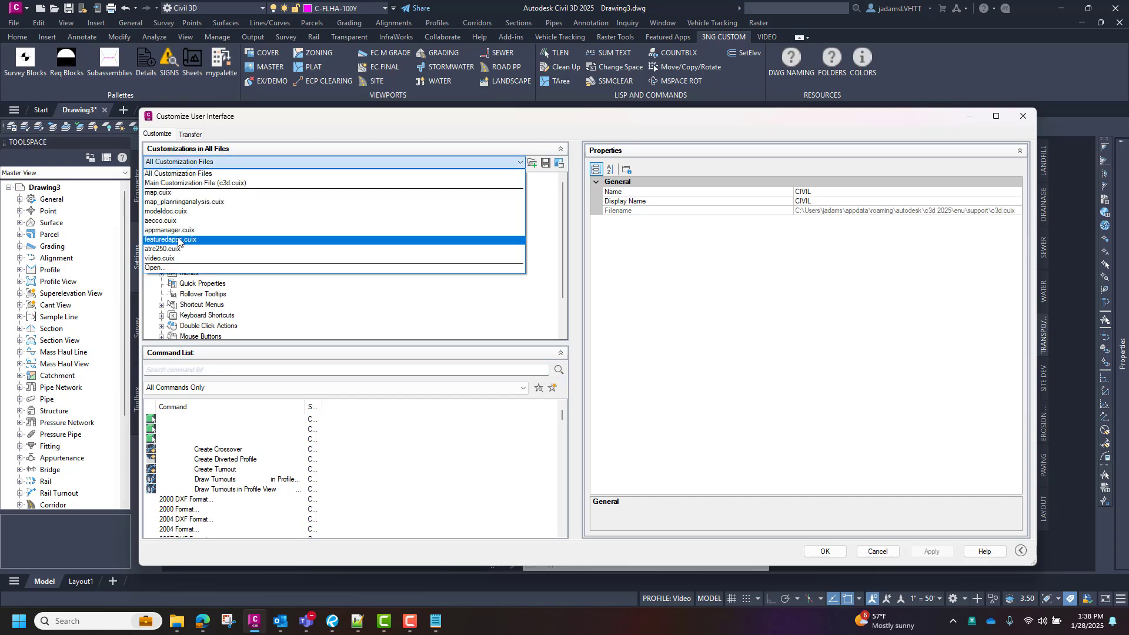
{"action": "left_click", "coordinate": [167, 270]}
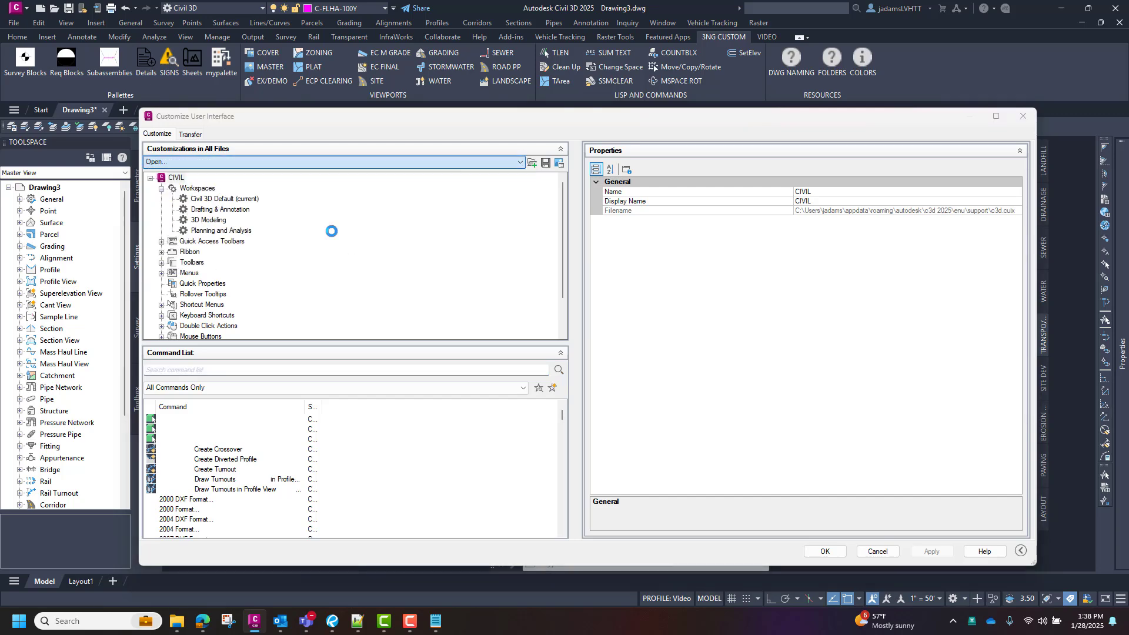
{"action": "left_click", "coordinate": [317, 250]}
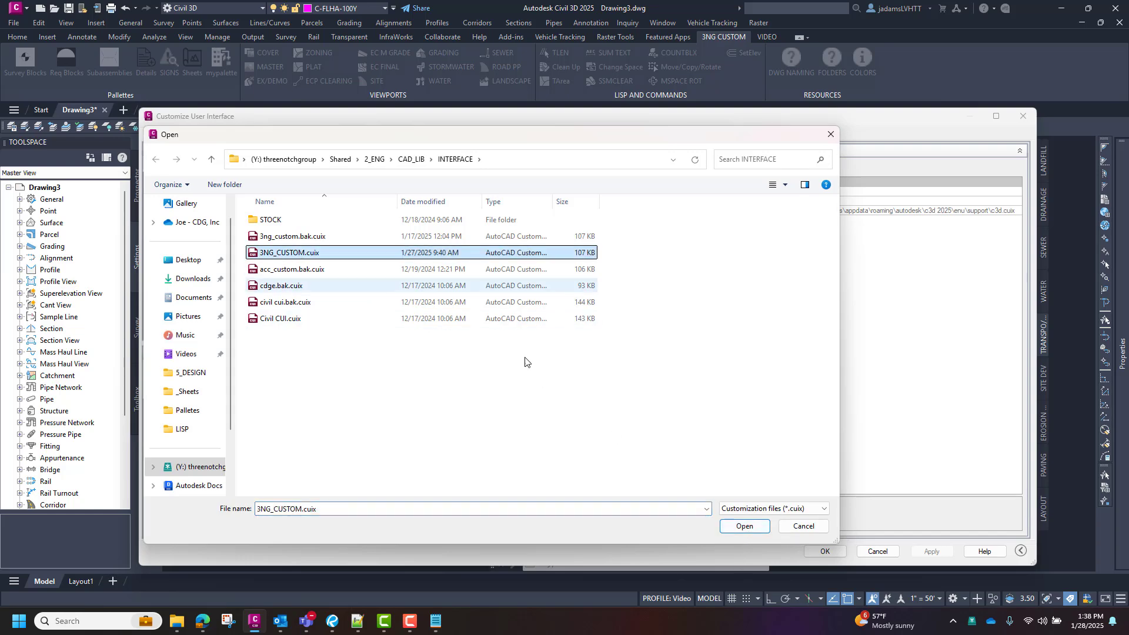
{"action": "left_click", "coordinate": [743, 526]}
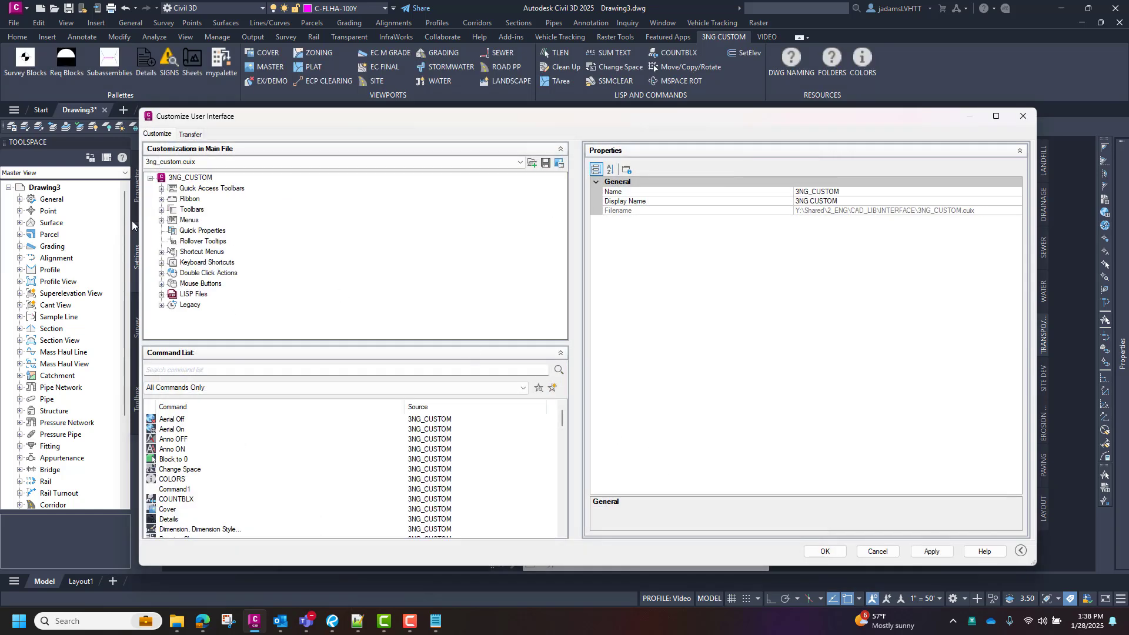
- Examine the panels assigned to the Tool Palettes ribbon tab and the structure of the Pallettes panel in 3NG_CUSTOM
{"action": "left_click", "coordinate": [161, 200]}
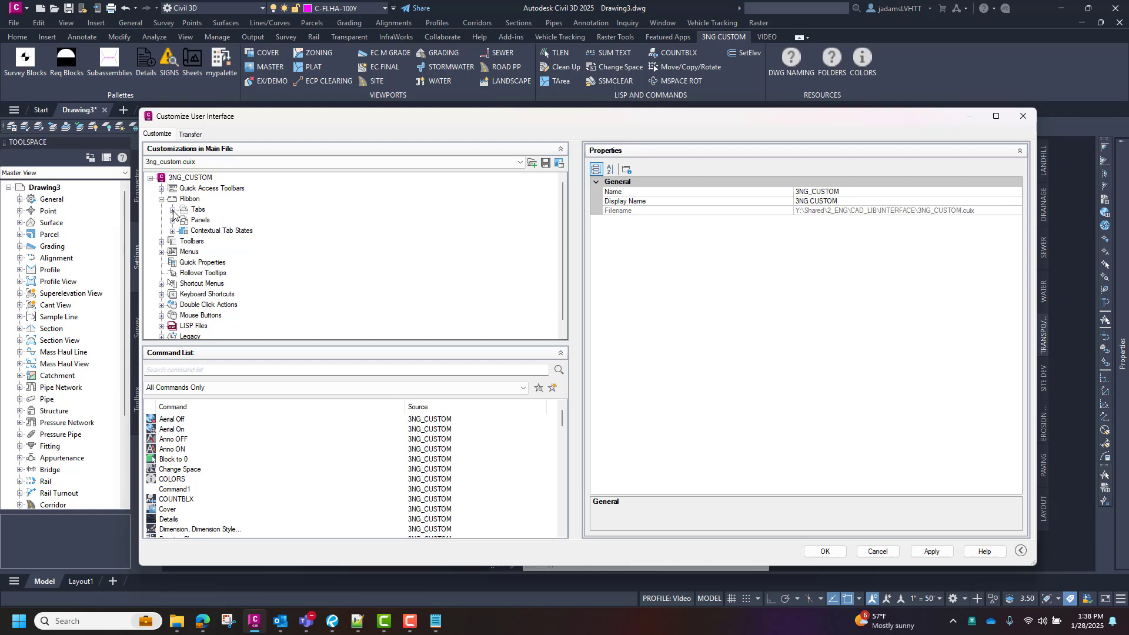
{"action": "left_click", "coordinate": [172, 210]}
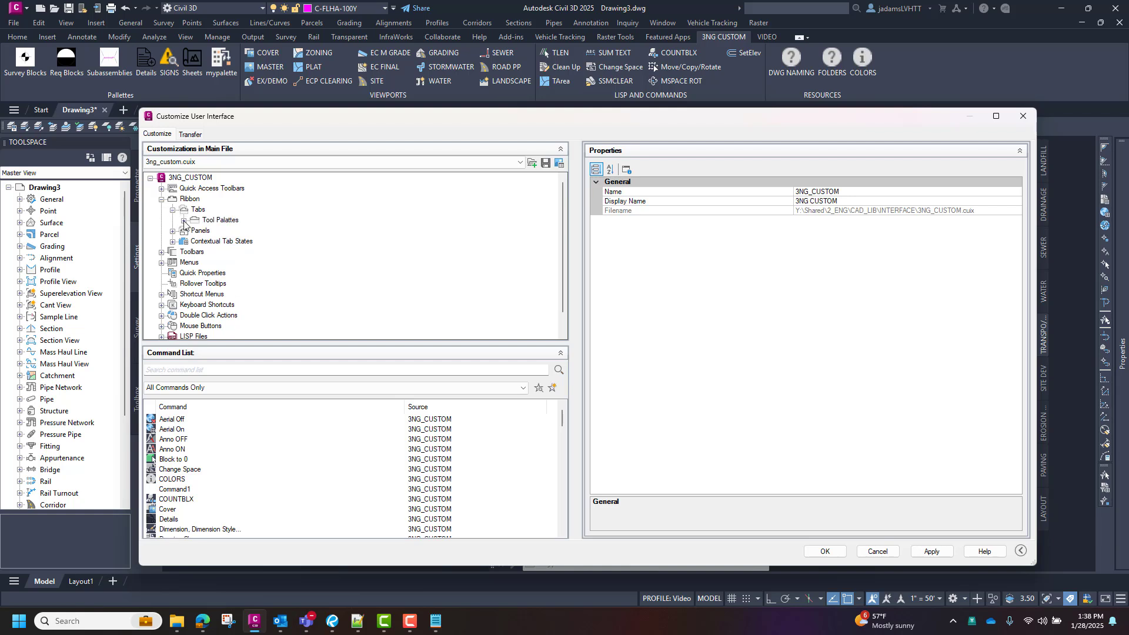
{"action": "left_click", "coordinate": [184, 221]}
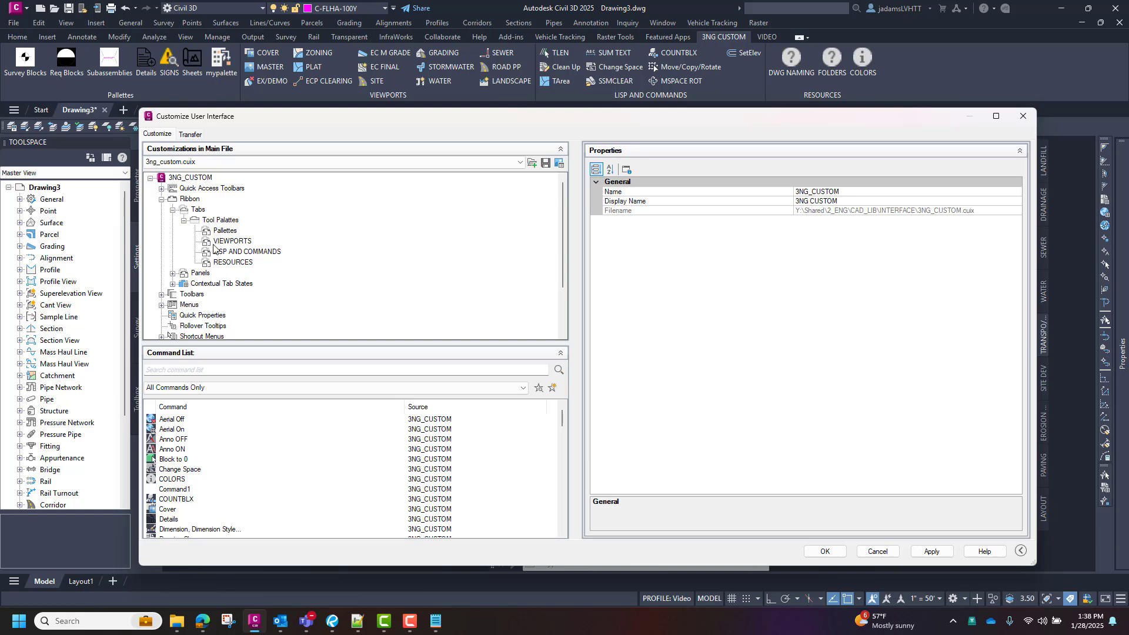
{"action": "left_click", "coordinate": [173, 274]}
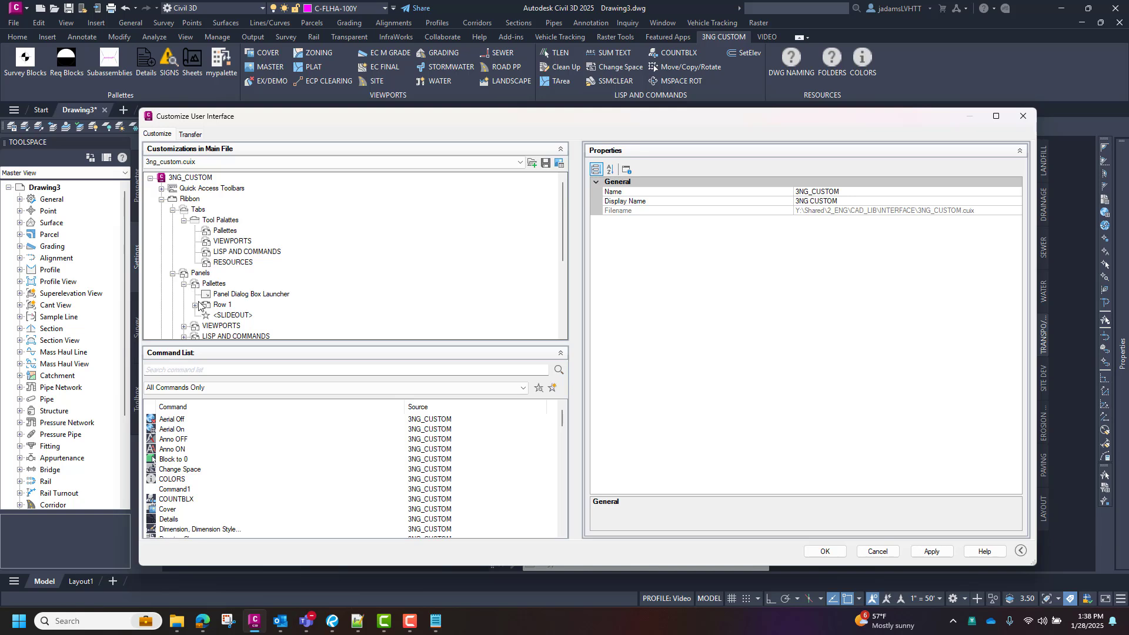
{"action": "left_click", "coordinate": [194, 305]}
{"action": "left_click", "coordinate": [195, 252]}
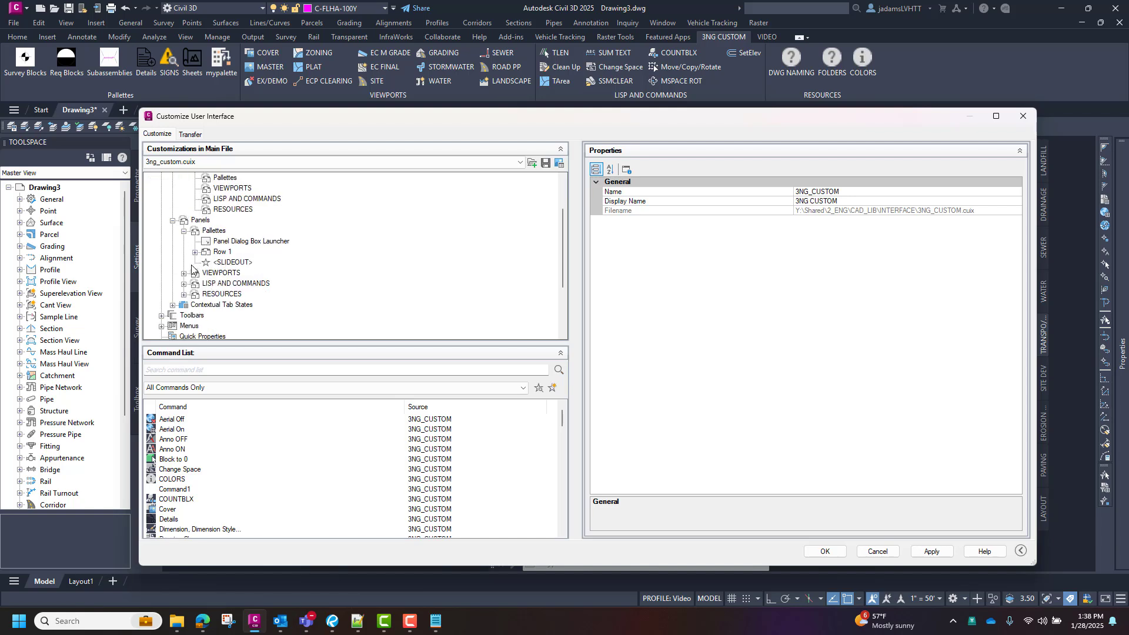
- Examine how Row 1 of the VIEWPORTS panel is divided into sub-panels, and the rows inside Sub-Panels 1 to 3
{"action": "left_click", "coordinate": [184, 273]}
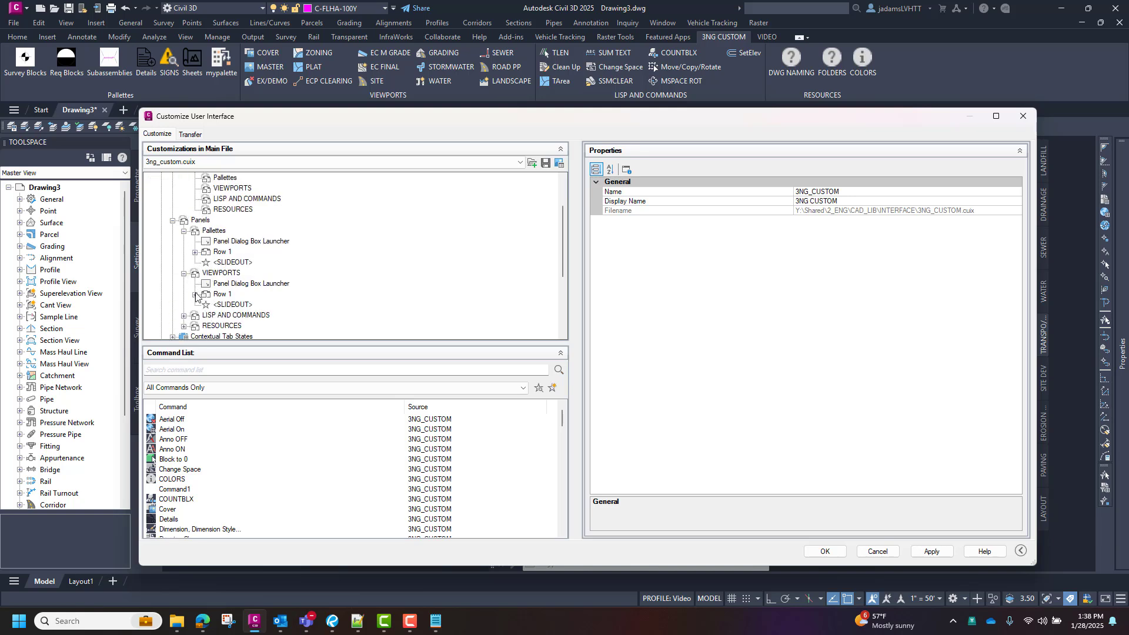
{"action": "left_click", "coordinate": [195, 294]}
{"action": "scroll", "coordinate": [294, 238], "scroll_direction": "down", "scroll_amount": 2}
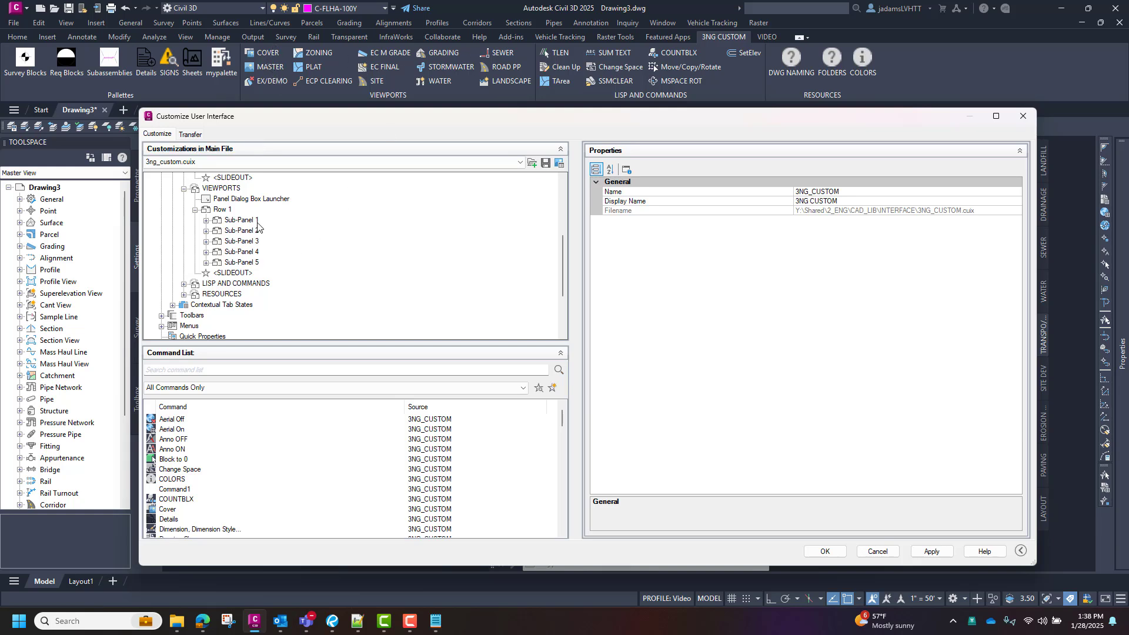
{"action": "left_click", "coordinate": [206, 221]}
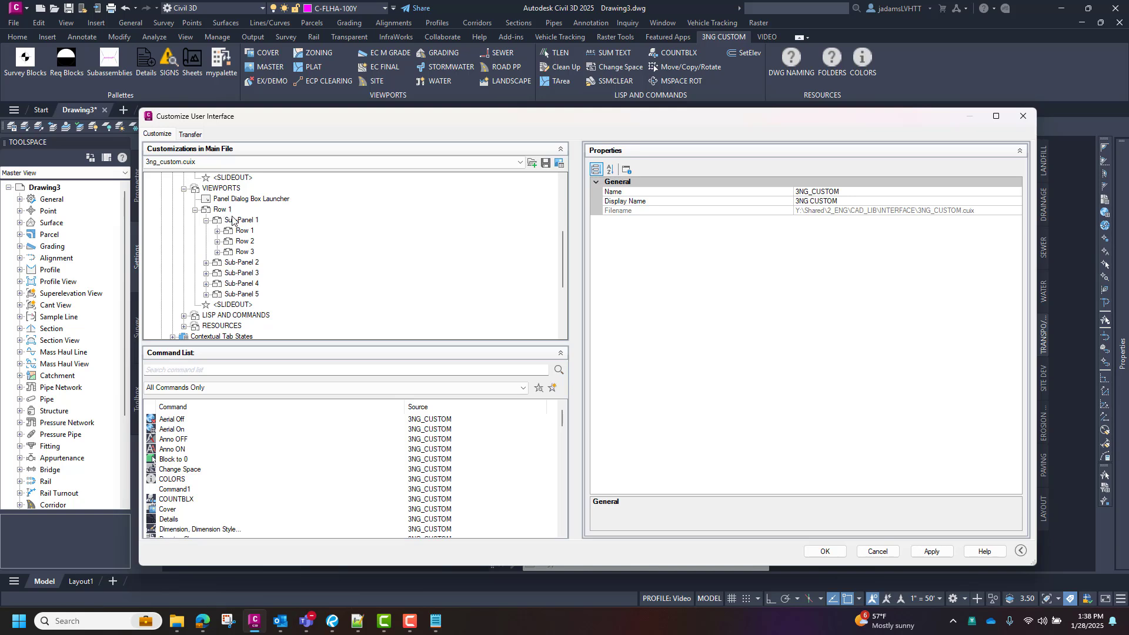
{"action": "left_click", "coordinate": [206, 263]}
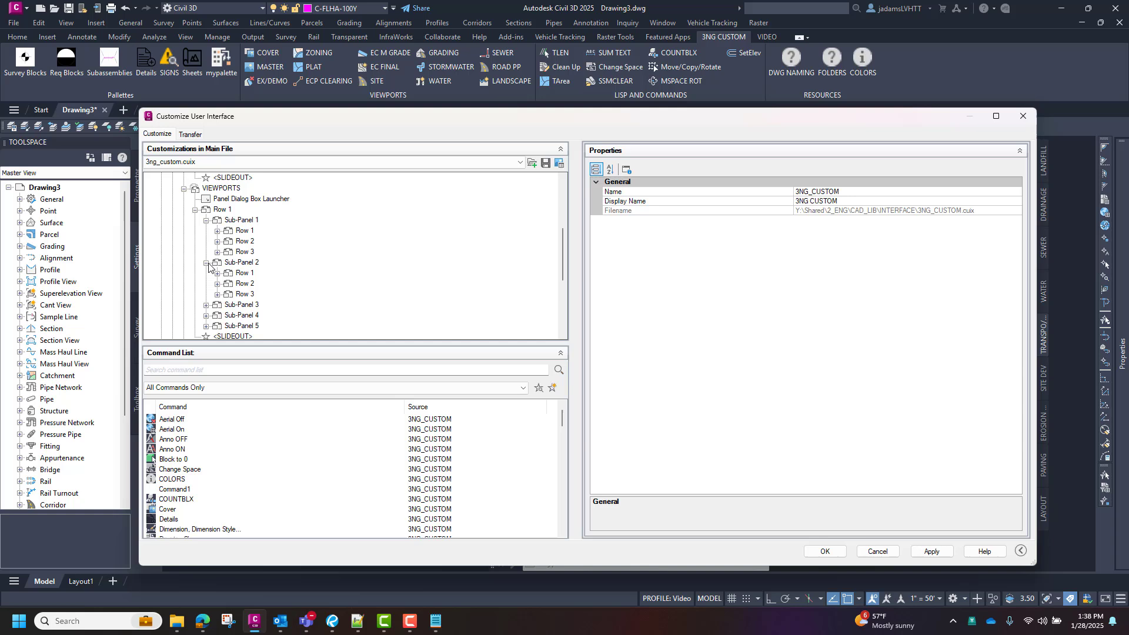
{"action": "left_click", "coordinate": [206, 305]}
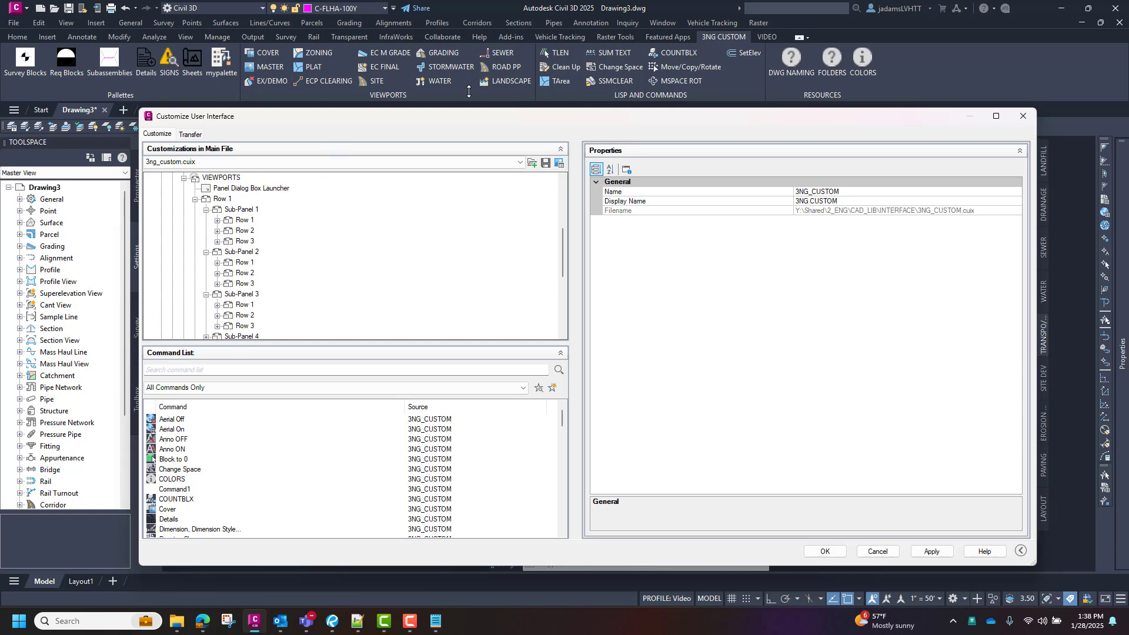
{"action": "scroll", "coordinate": [275, 246], "scroll_direction": "down", "scroll_amount": 3}
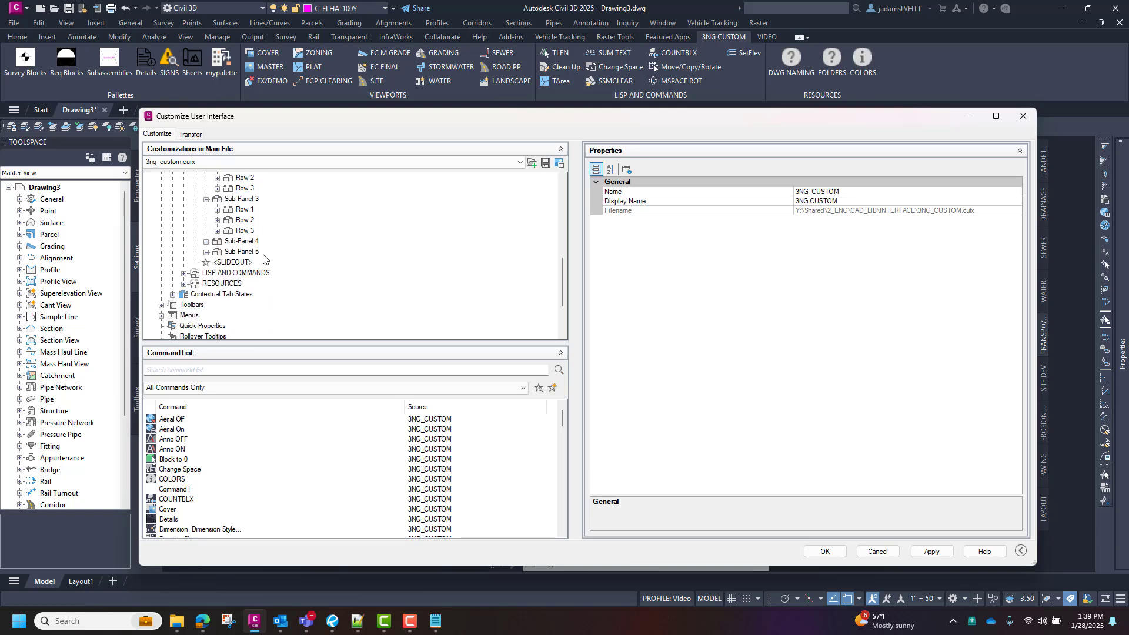
- Examine the LISP AND COMMANDS panel's Sub-Panel 1 and the command in each of its three rows, and collapse the panel's Row 1
{"action": "left_click", "coordinate": [184, 273]}
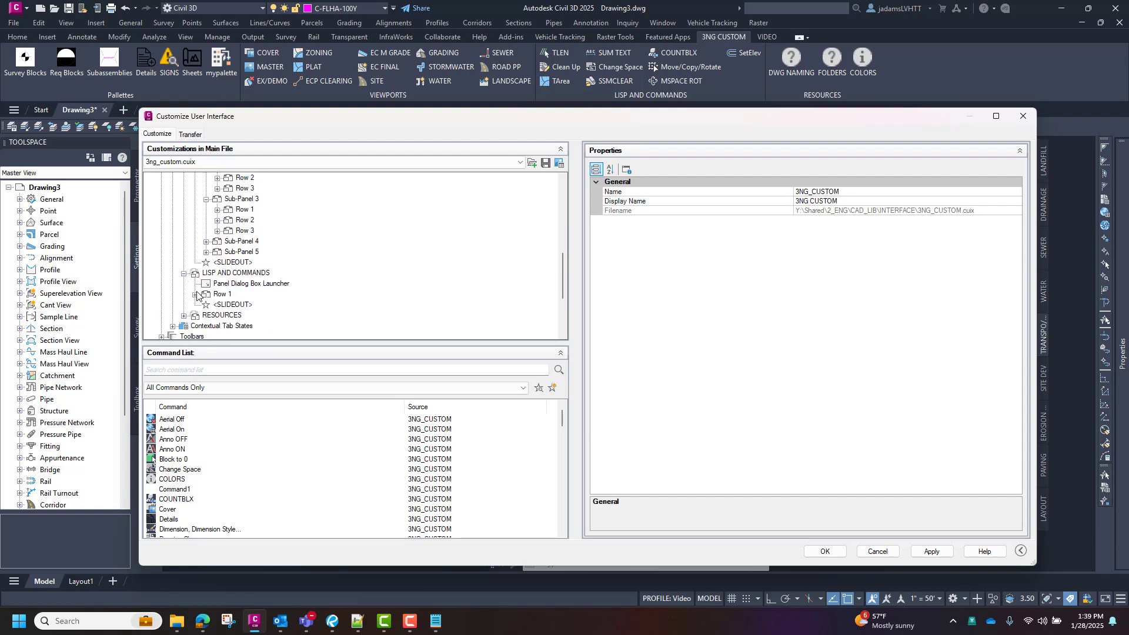
{"action": "left_click", "coordinate": [195, 294]}
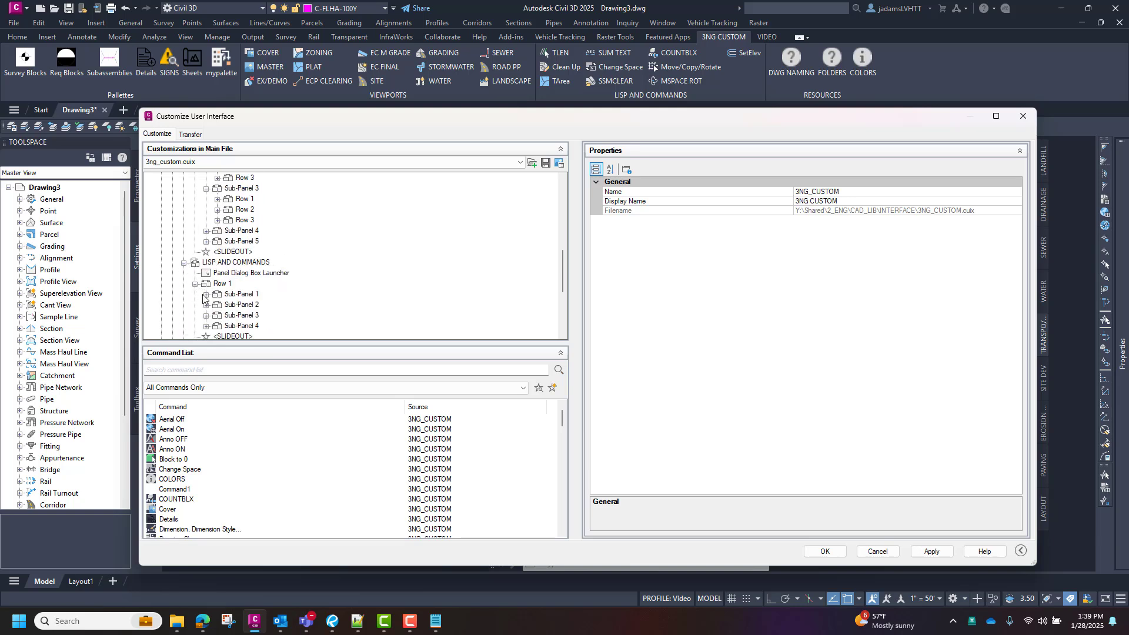
{"action": "double_click", "coordinate": [255, 294]}
{"action": "scroll", "coordinate": [242, 321], "scroll_direction": "down", "scroll_amount": 1}
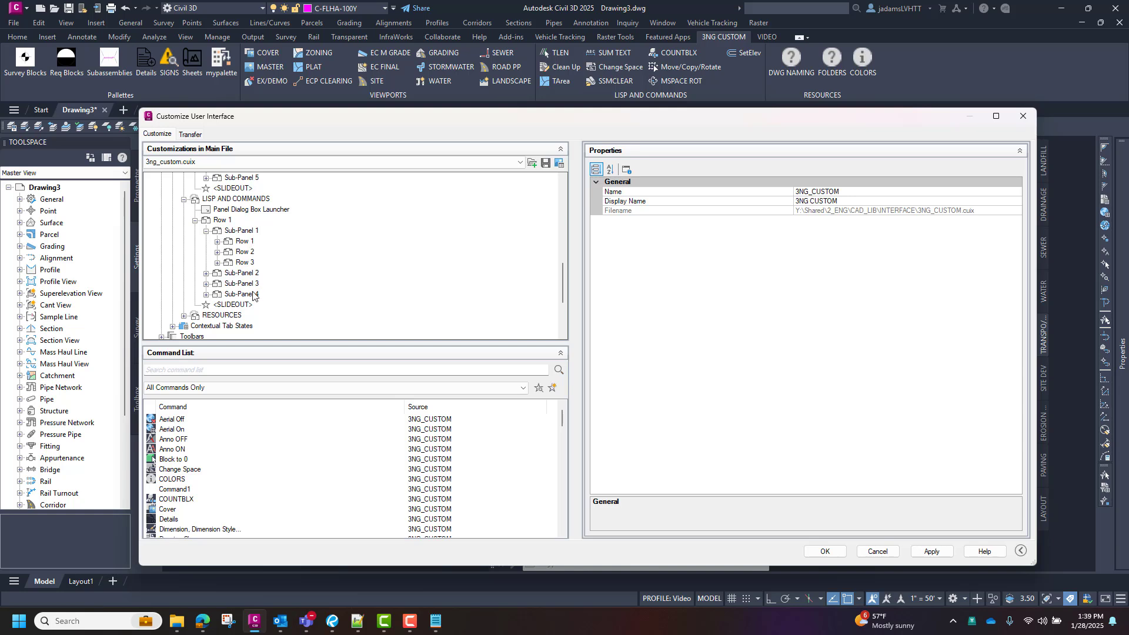
{"action": "left_click", "coordinate": [217, 241]}
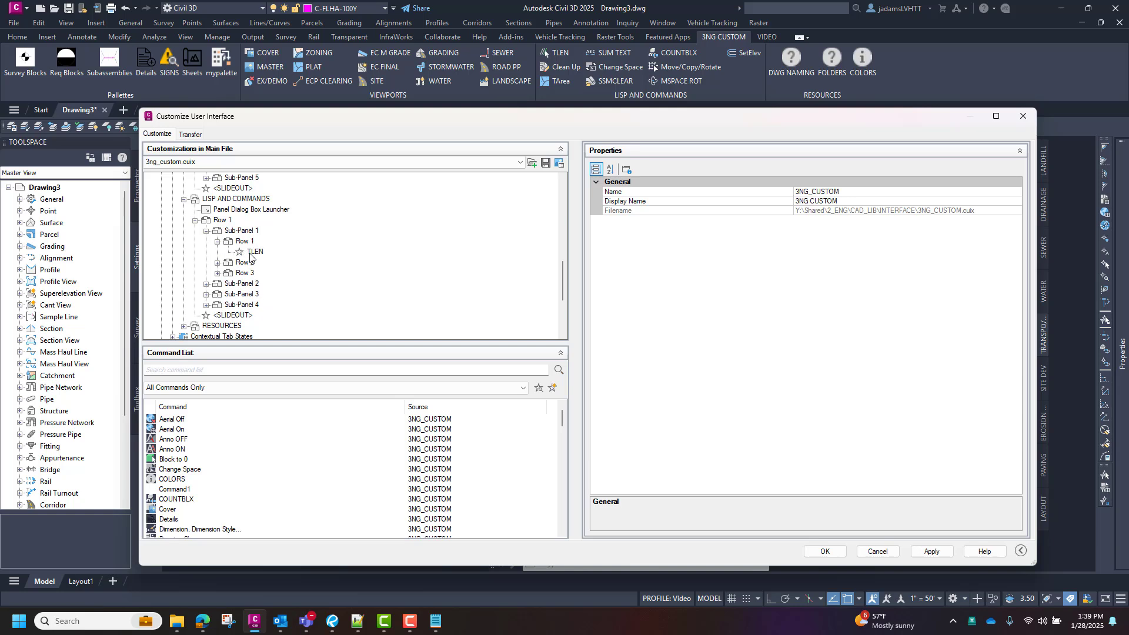
{"action": "left_click", "coordinate": [217, 263]}
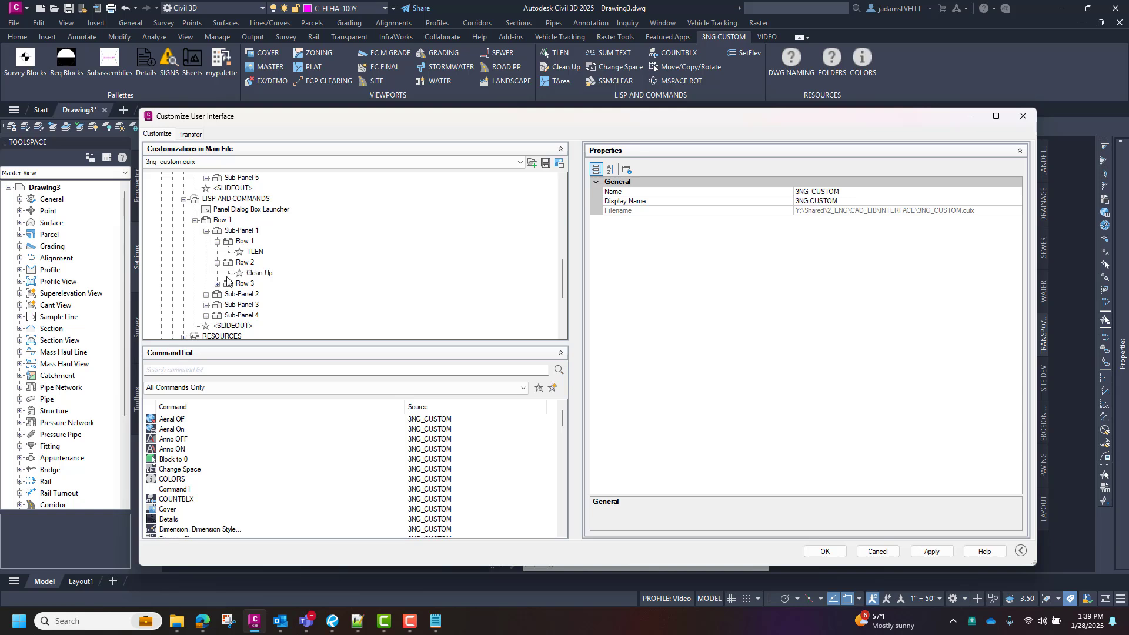
{"action": "left_click", "coordinate": [217, 284]}
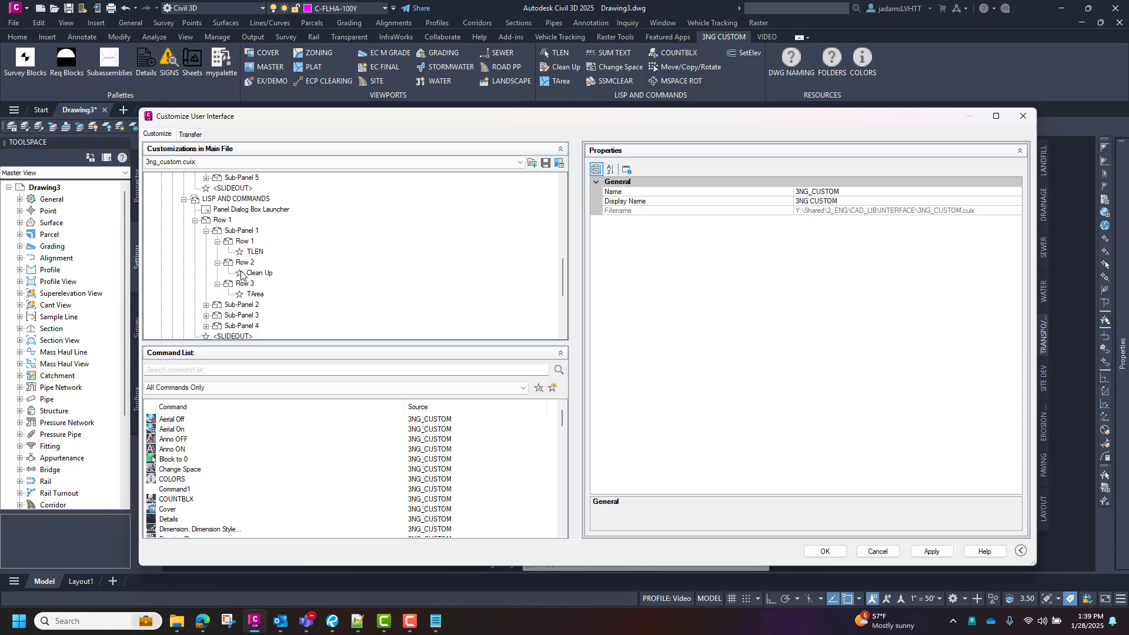
{"action": "left_click", "coordinate": [195, 221]}
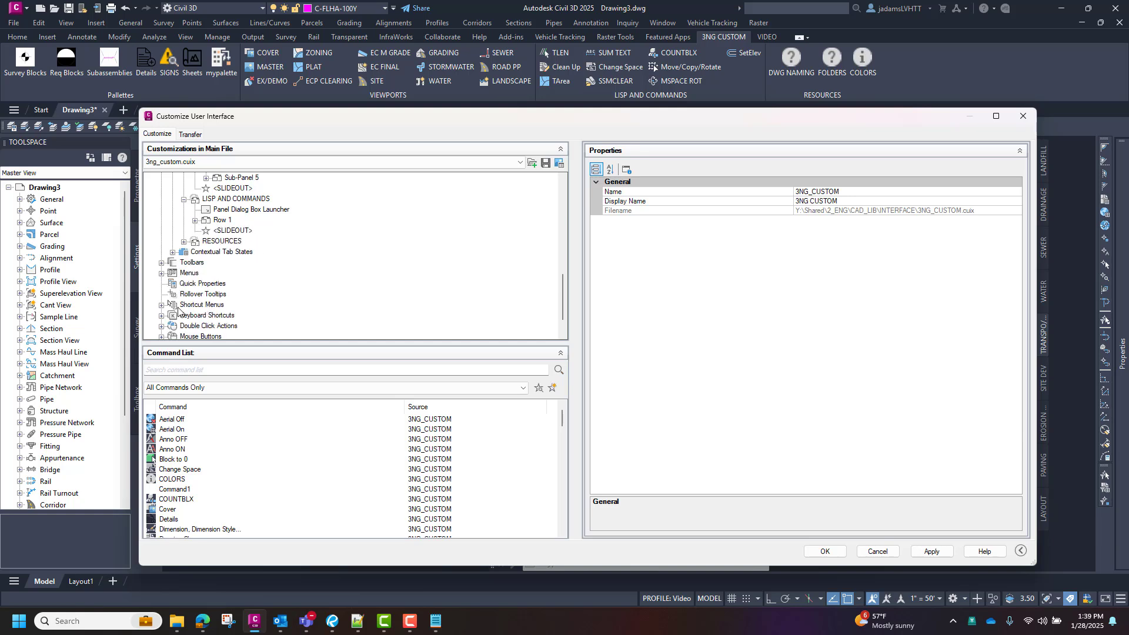